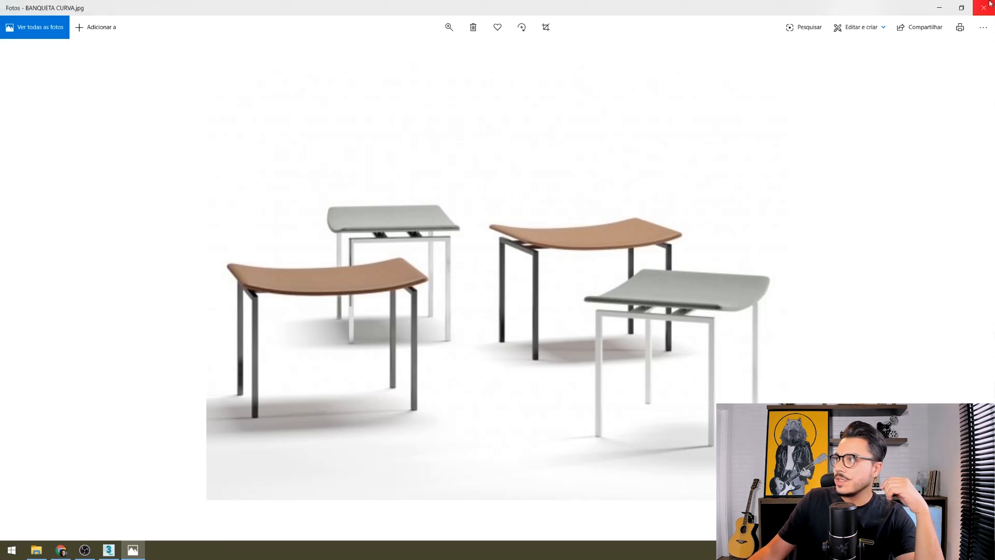
- Close the reference photo view, switch to 3ds Max and draw a box about 140 cm long, 258 cm wide and 49 cm high in the top view
left_click(941, 9)
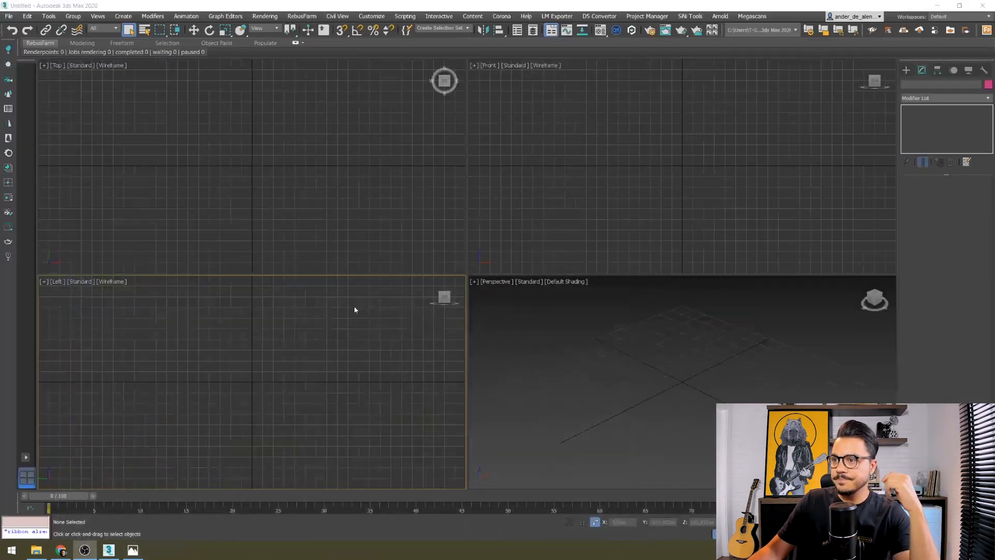
left_click(905, 71)
left_click(924, 126)
left_click(303, 197)
left_click_drag(217, 137, 326, 196)
left_click(332, 176)
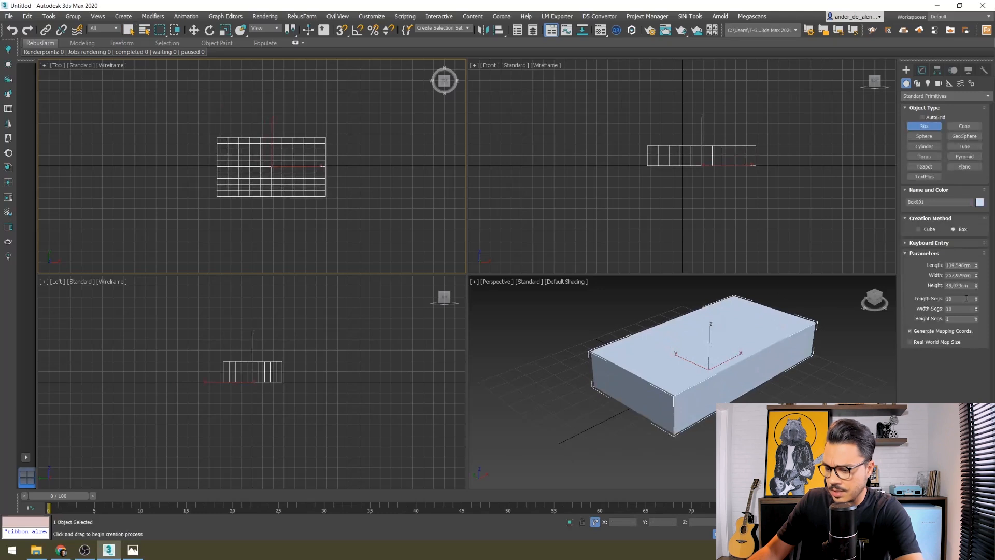
- Set the box's length and width segments to 1 and its height to 44 cm
key("Tab")
type("1")
key("Return")
left_click(962, 299)
left_click(962, 286)
type("40")
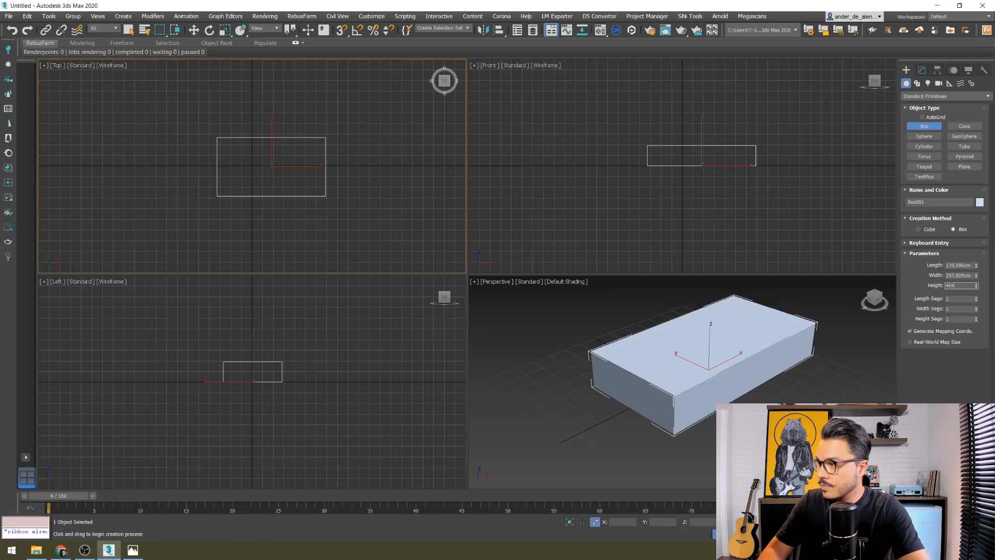
type("4")
key("Return")
type("44")
key("Return")
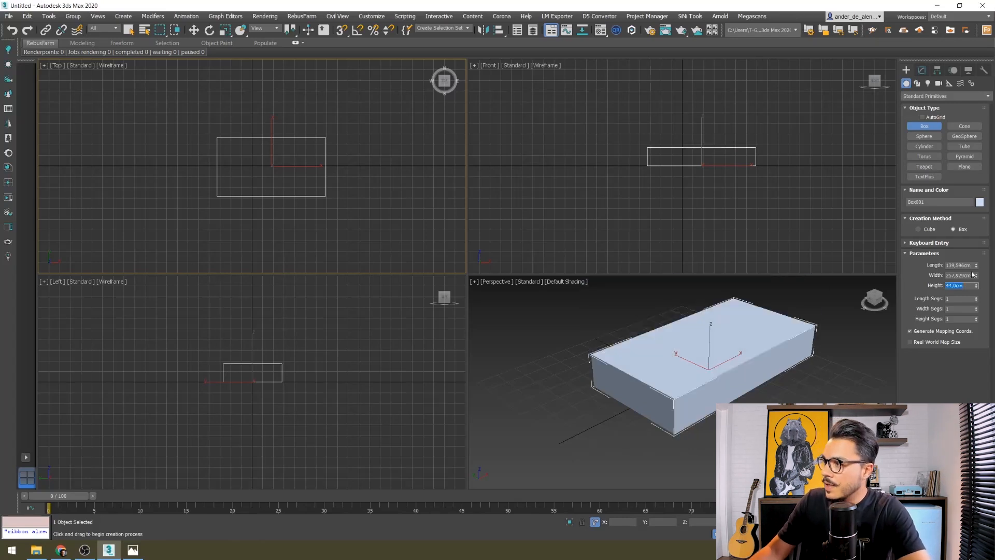
- Set the box's width to 55 cm and its length to 40 cm
left_click(950, 275)
double_click(953, 275)
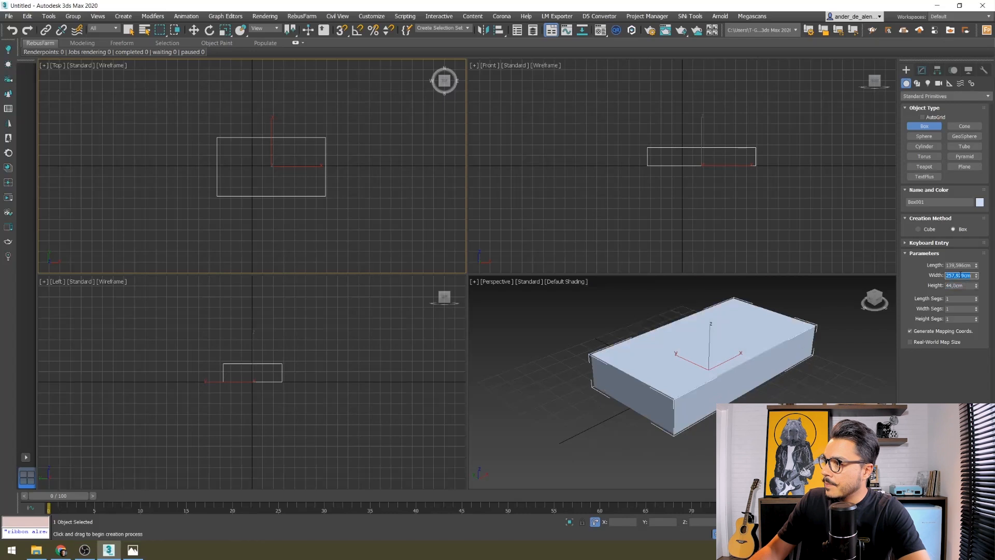
type("55")
key("Return")
left_click(958, 265)
type("40")
key("Return")
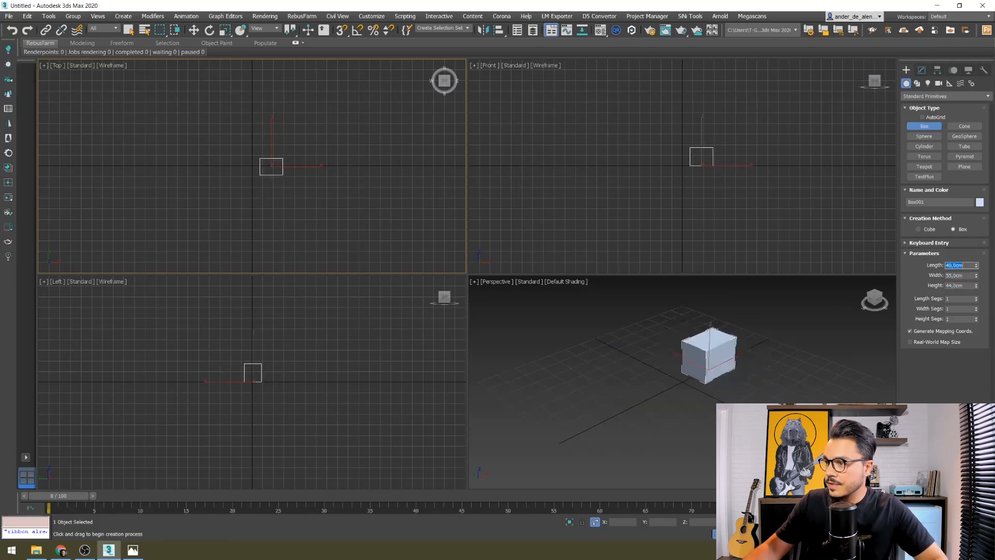
- Set the box's width to 60 cm in the maximized perspective view and finish creating the box
scroll(674, 377, "up", 3)
key("alt+w")
middle_click_drag(624, 395, 454, 328, "alt")
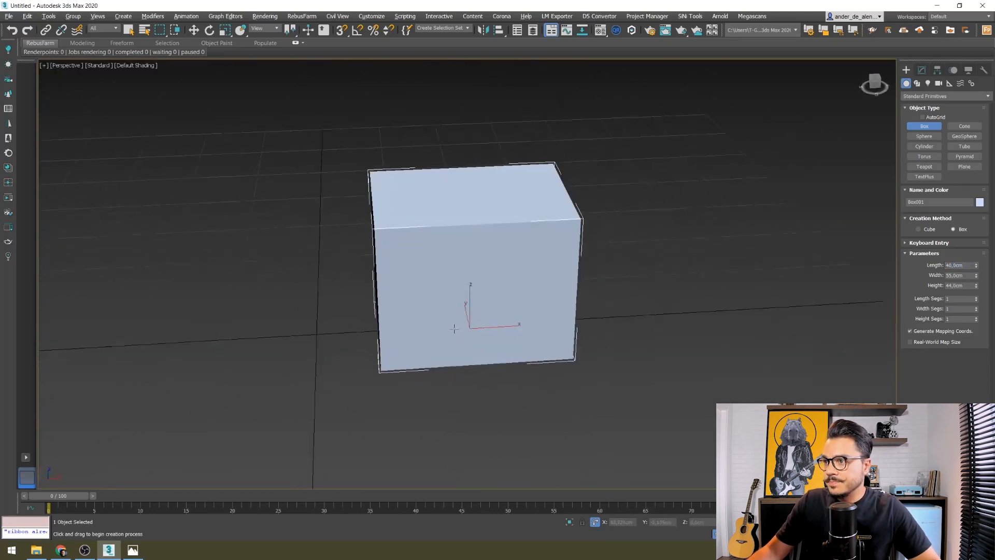
double_click(964, 276)
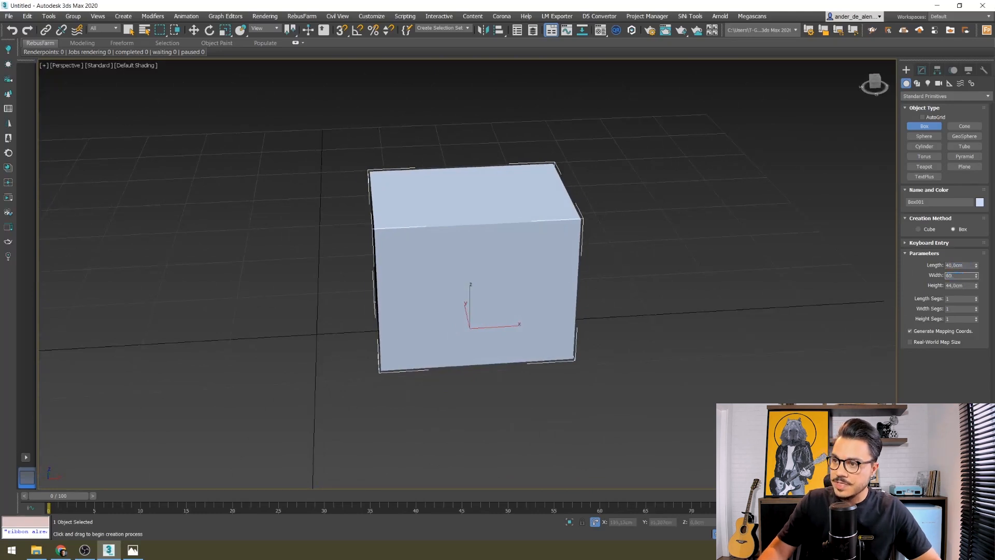
type("60")
key("Return")
middle_click_drag(509, 379, 529, 384, "alt")
right_click(529, 384)
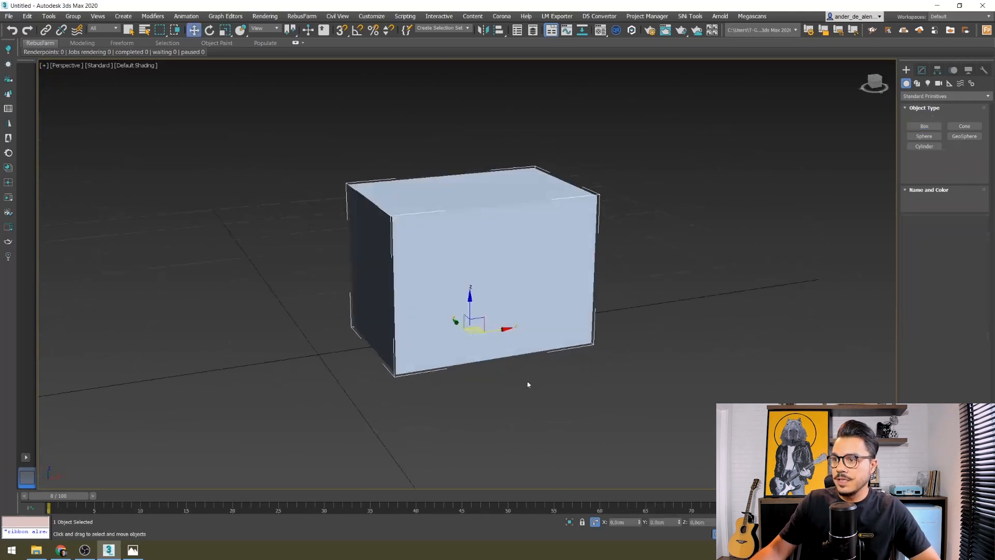
- Place the box at the world origin by setting its X, Y and Z position to 0
double_click(627, 522)
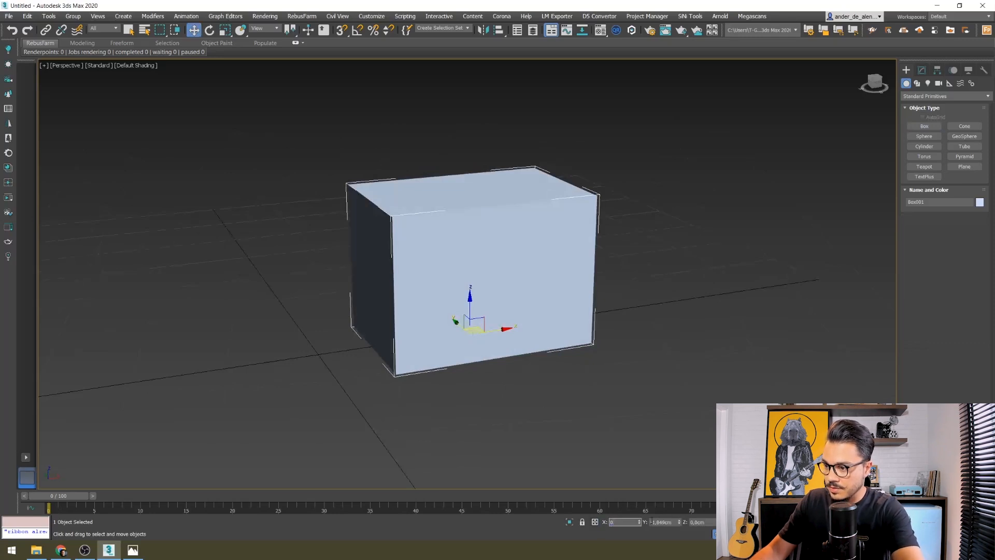
key("Tab")
double_click(705, 524)
type("0")
key("Return")
middle_click_drag(442, 367, 515, 376)
middle_click_drag(402, 337, 438, 339, "alt")
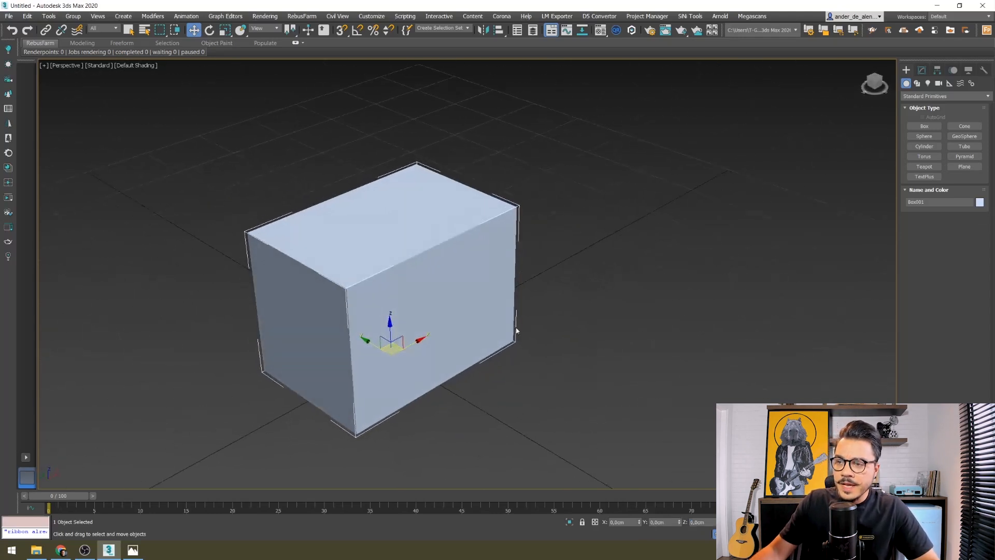
middle_click_drag(522, 324, 551, 315)
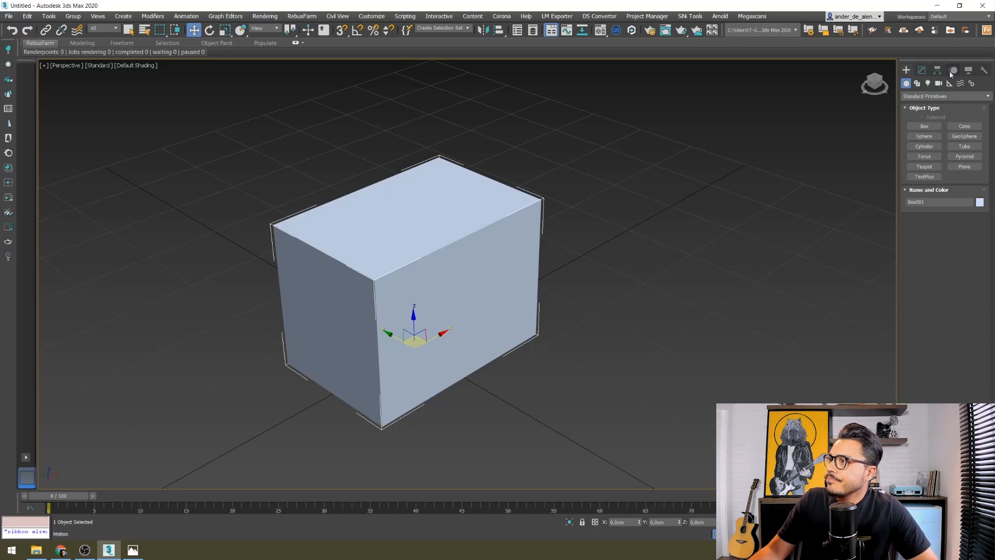
- Convert the box to an Editable Poly
right_click(387, 255)
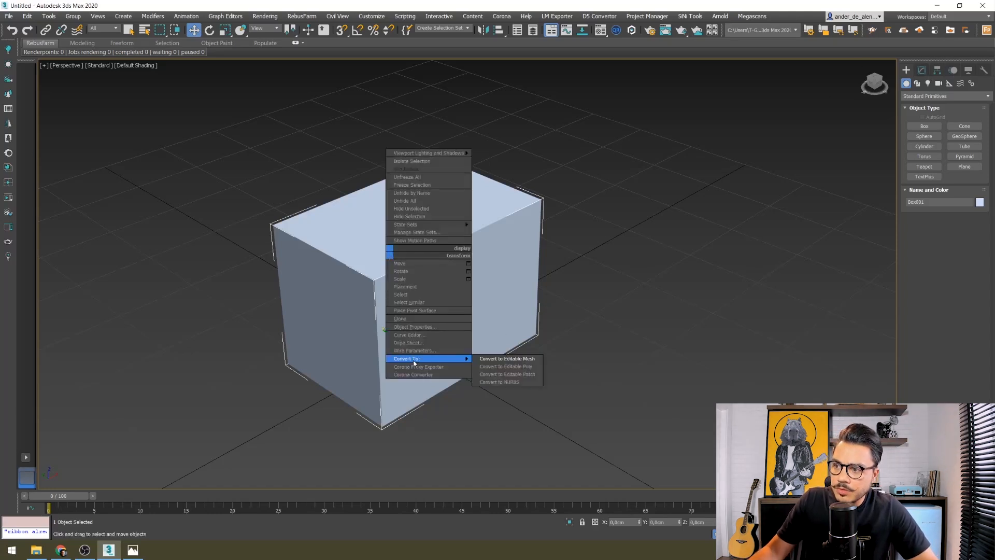
mouse_move(466, 359)
left_click(517, 366)
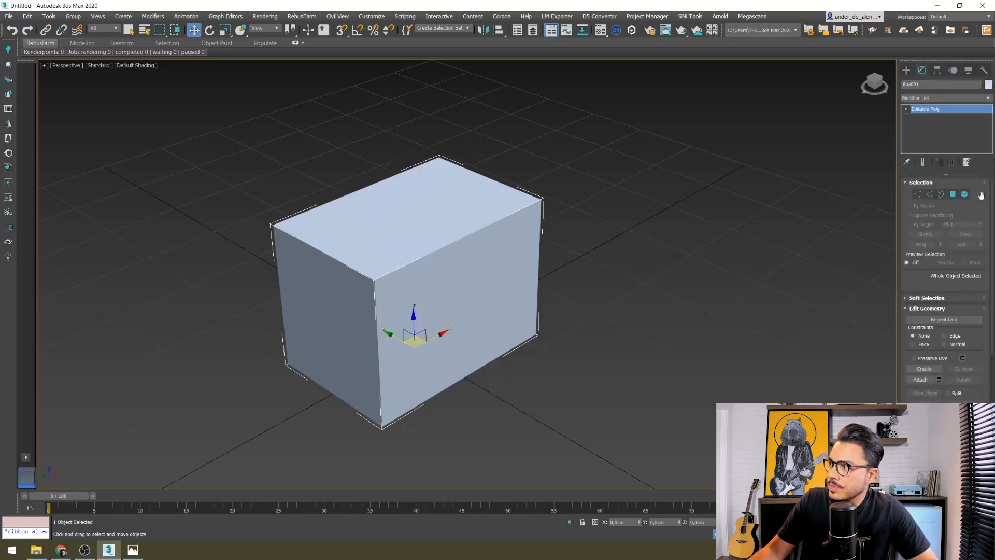
- Create a linear shape named ESTRUTURA from the top edge and two vertical edges of one short end of the box
left_click(929, 195)
left_click_drag(425, 470, 463, 442)
left_click_drag(541, 130, 487, 363, "alt")
left_click_drag(516, 74, 380, 210, "alt")
middle_click_drag(401, 401, 369, 378, "alt")
left_click_drag(321, 441, 336, 379, "alt")
left_click_drag(580, 437, 435, 163, "alt")
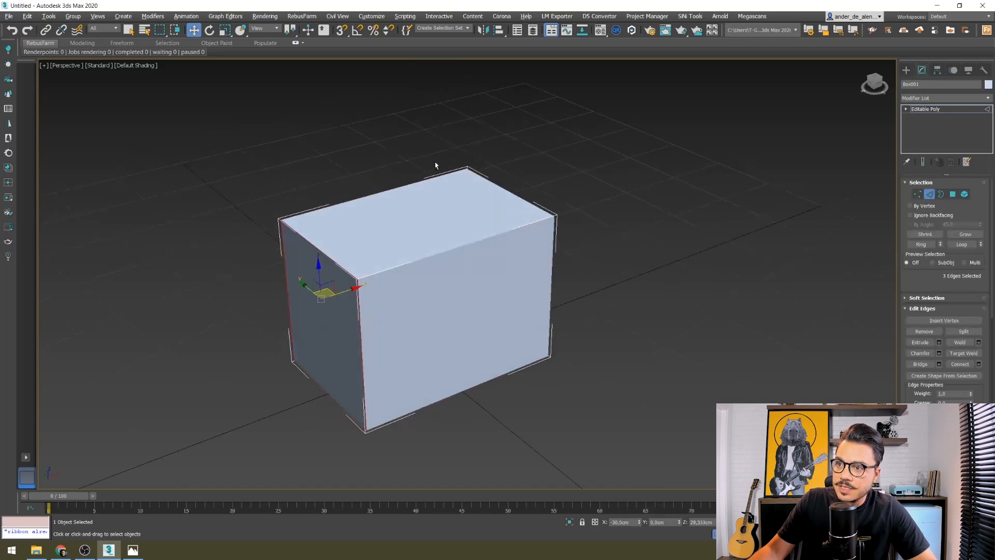
left_click(942, 376)
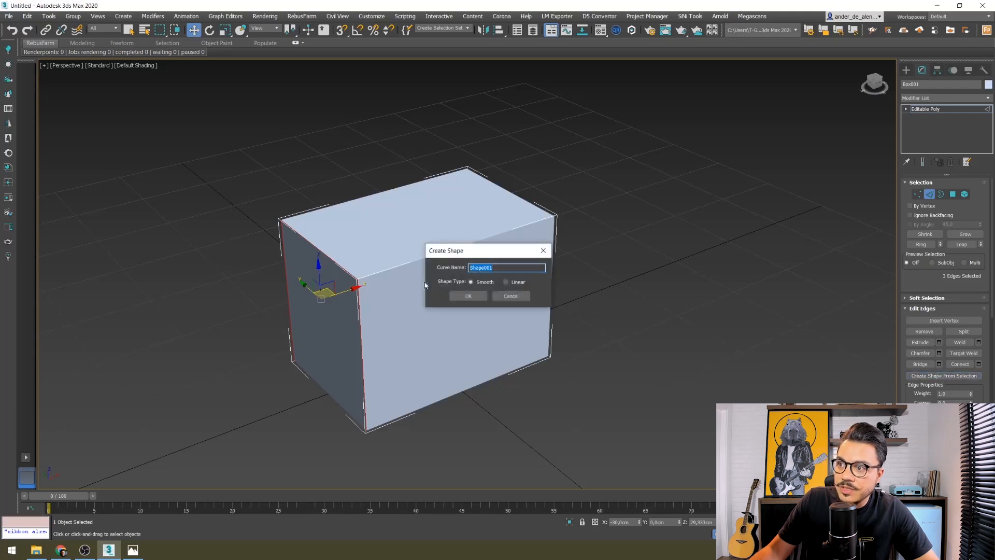
left_click(517, 283)
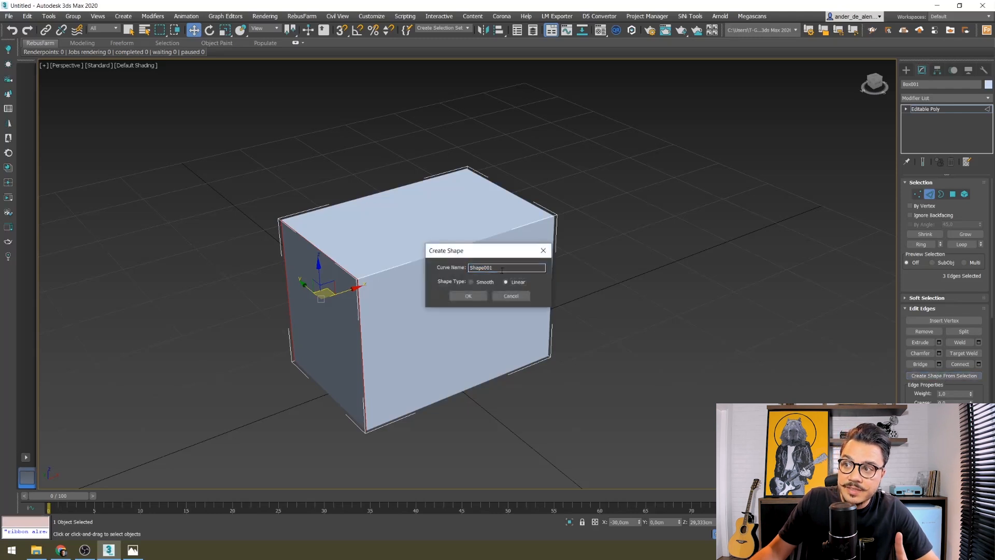
type("ESTRUTURA")
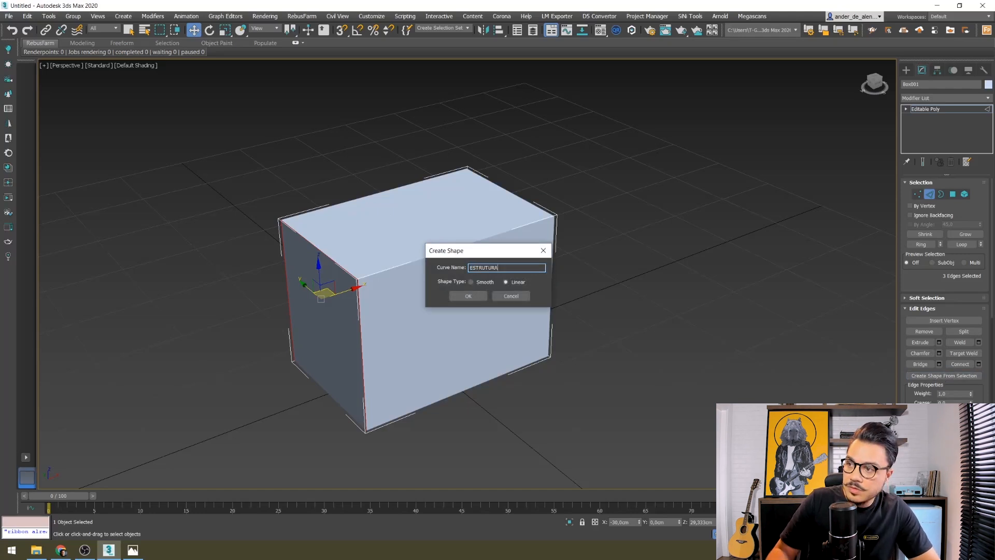
key("Return")
left_click(929, 194)
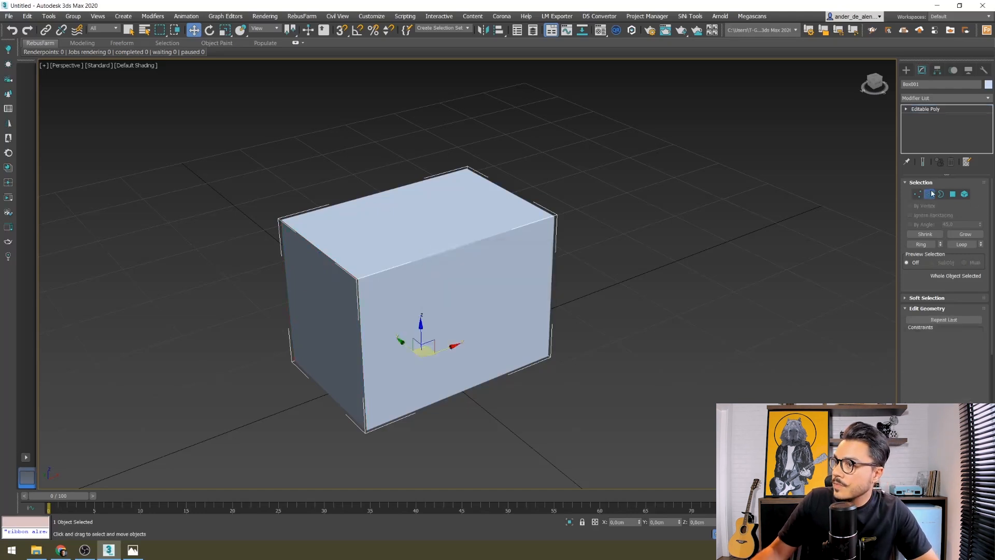
left_click(648, 217)
left_click(402, 271)
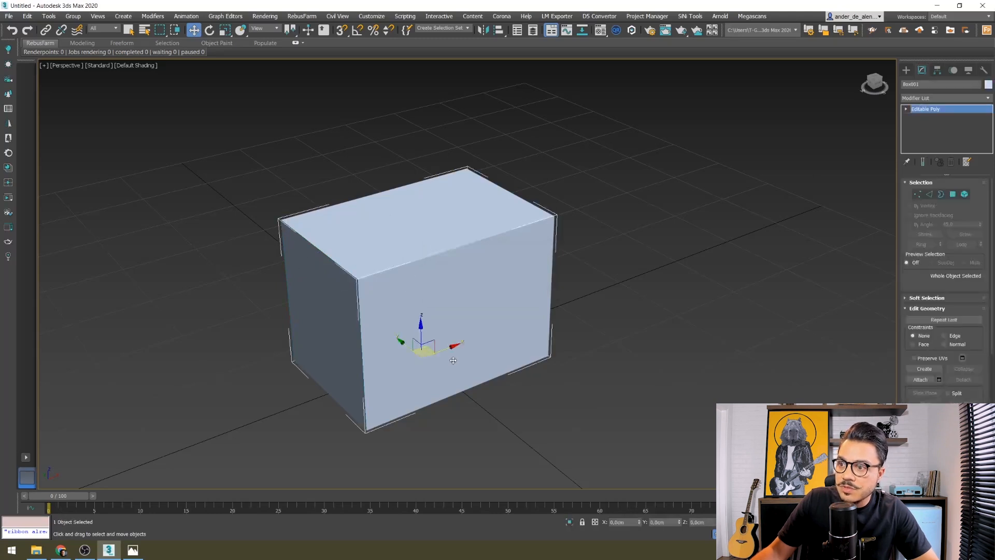
left_click_drag(402, 271, 579, 333)
key("ctrl+z")
- Enable the ESTRUTURA spline in the renderer and viewport with a rectangular cross-section
left_click(254, 182)
left_click(290, 254)
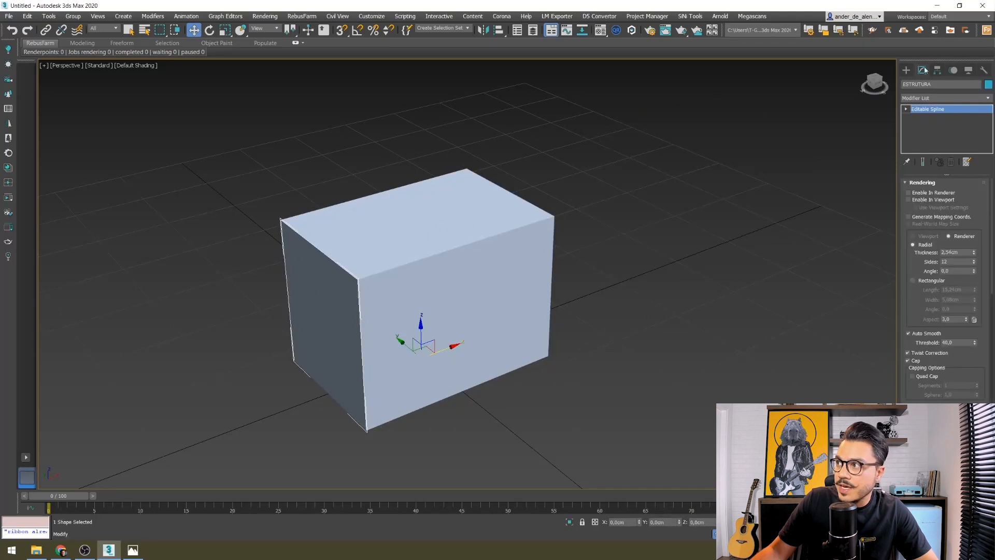
left_click(908, 199)
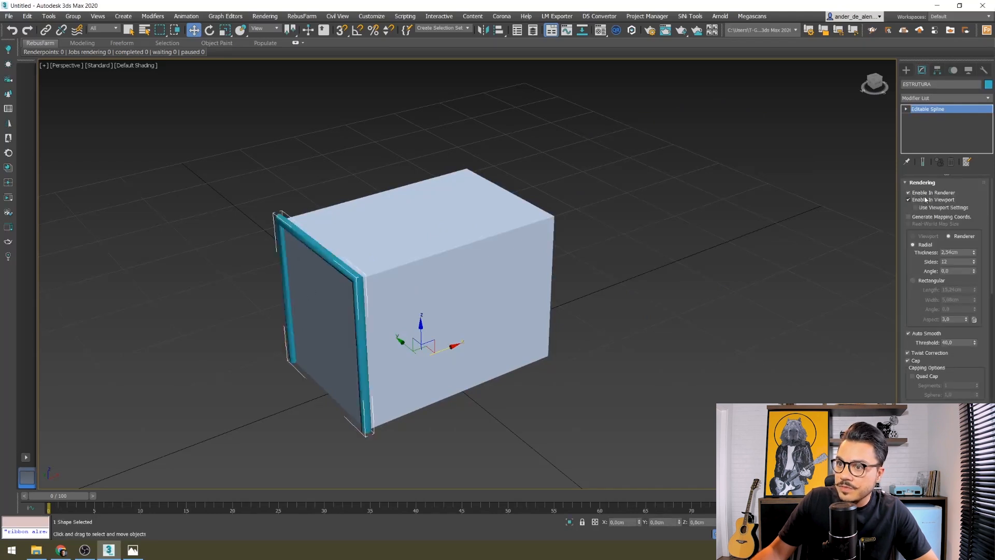
left_click(913, 281)
- Set the spline's rectangular section to a length of 2 cm and a width of 2 cm
double_click(960, 289)
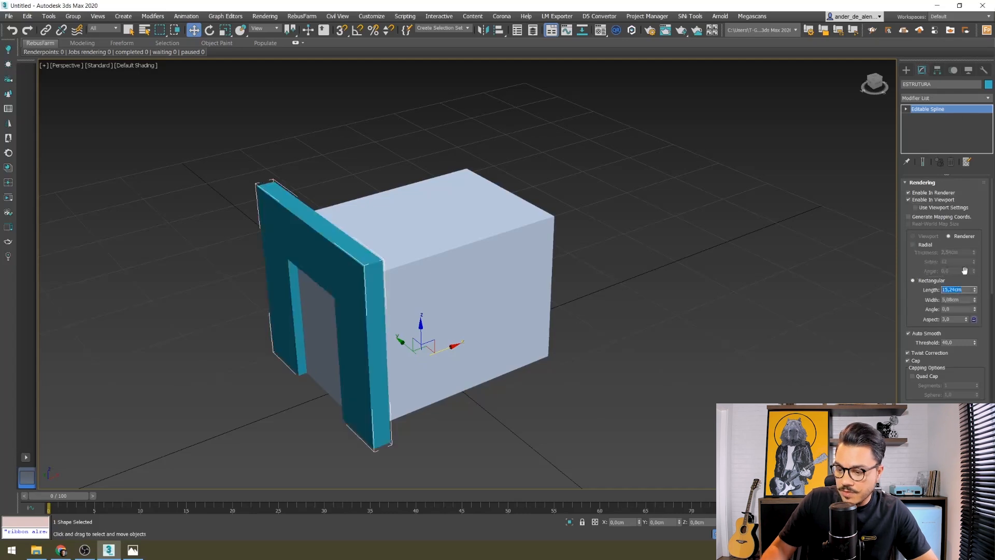
type("2")
key("Return")
left_click_drag(949, 303, 950, 301)
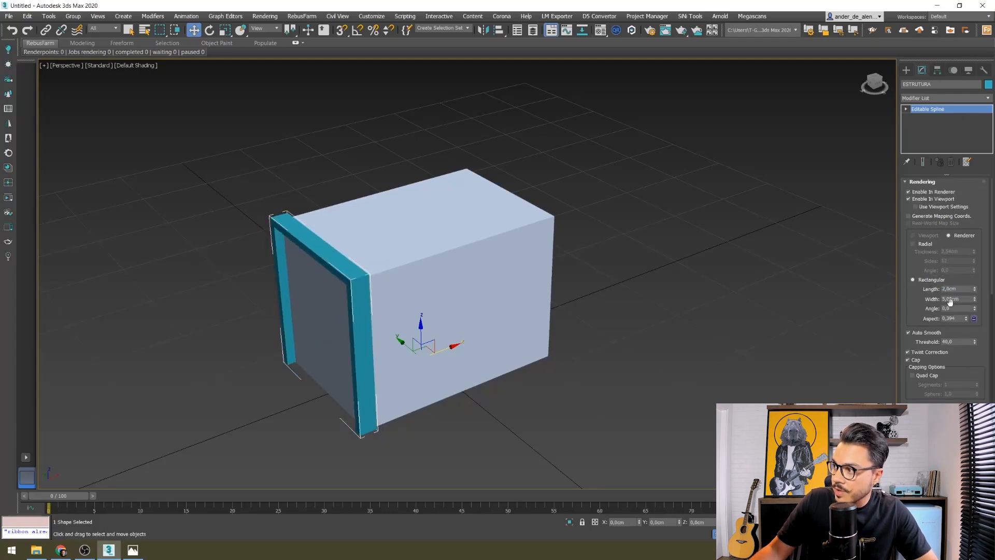
double_click(955, 299)
type("2")
key("Return")
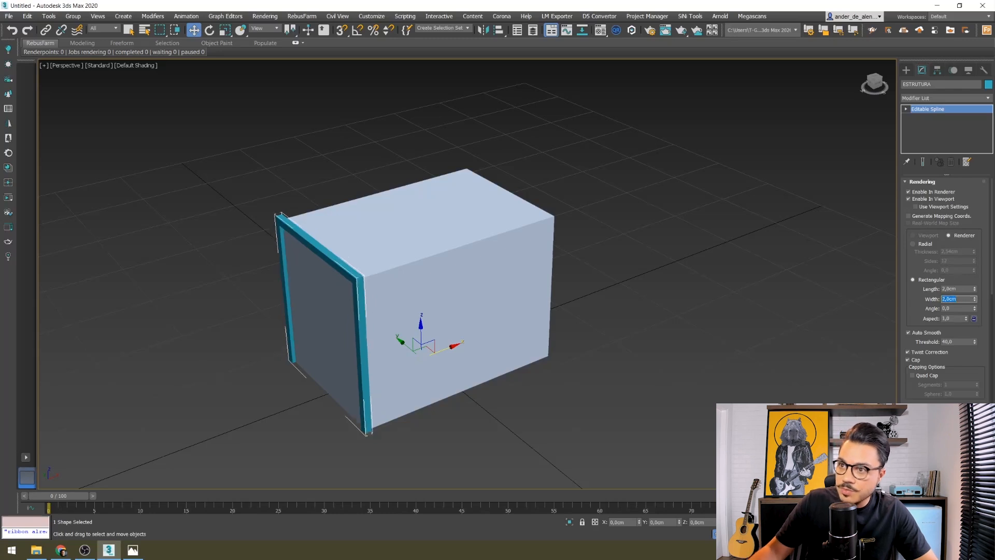
- Convert the ESTRUTURA spline to an Editable Poly and check the frame in wireframe display
middle_click_drag(307, 286, 384, 244, "alt")
scroll(314, 276, "up", 3)
scroll(459, 204, "down", 2)
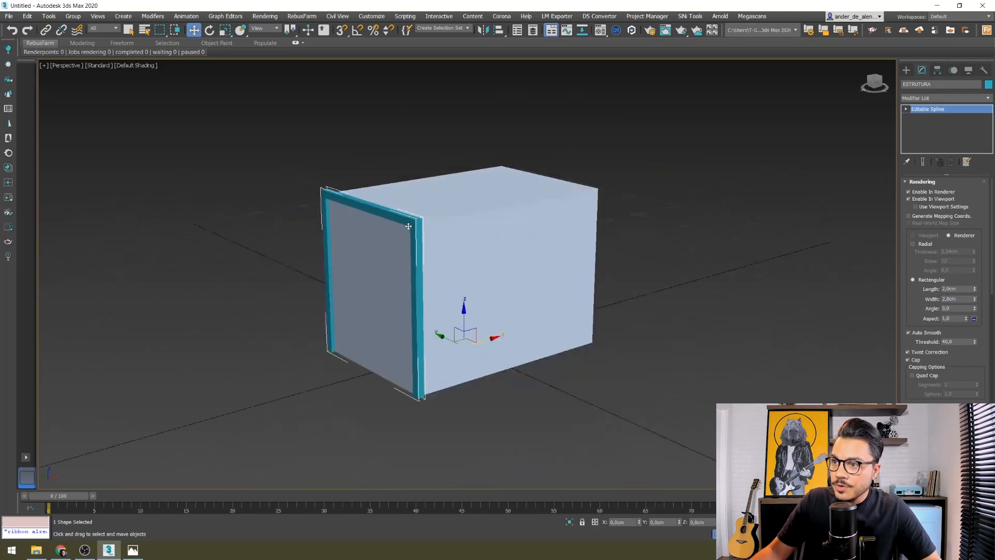
right_click(405, 220)
mouse_move(452, 331)
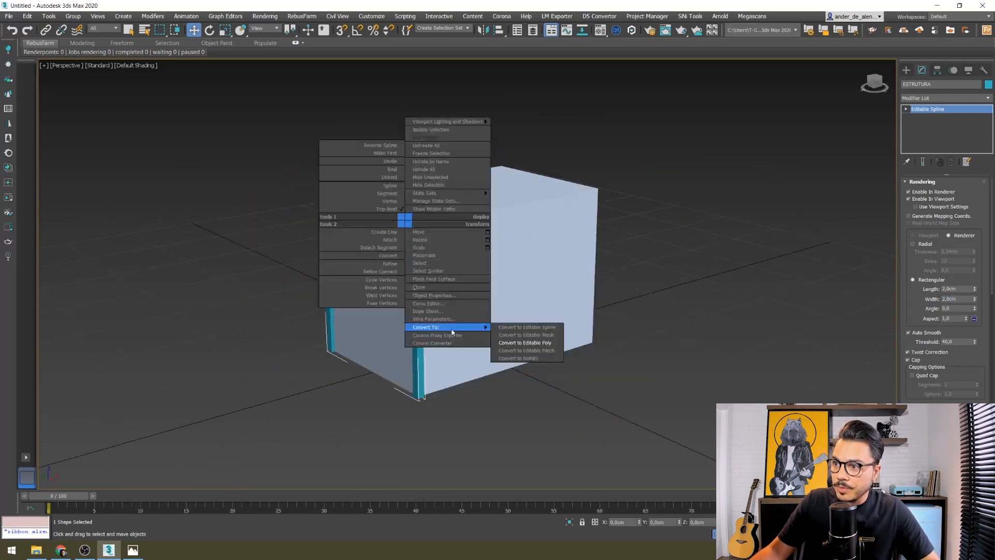
left_click(524, 342)
middle_click_drag(583, 385, 618, 379, "alt")
key("F3")
key("F3")
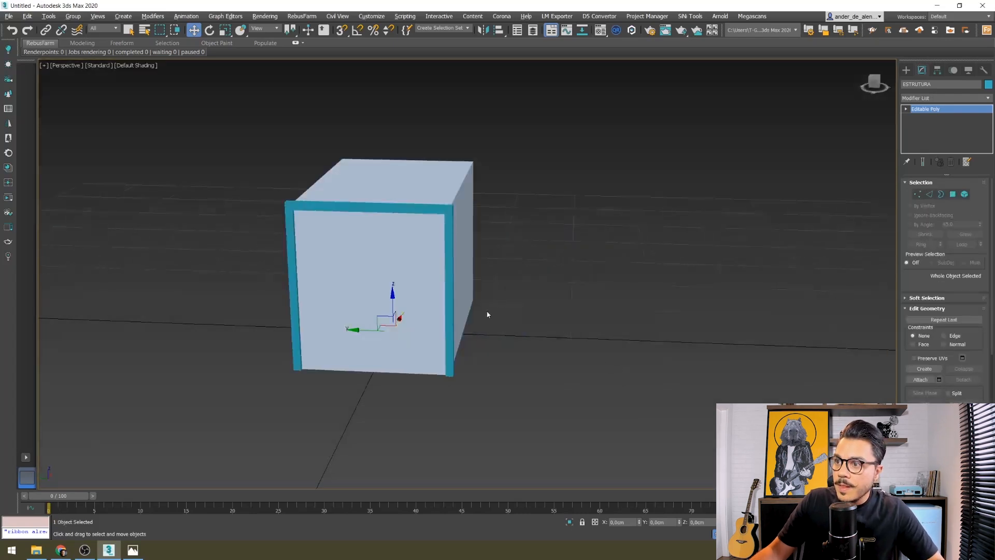
- Hide the reference box, leaving only the ESTRUTURA leg frame displayed
middle_click_drag(489, 313, 413, 311, "alt")
middle_click_drag(489, 278, 532, 293, "alt")
left_click(532, 293)
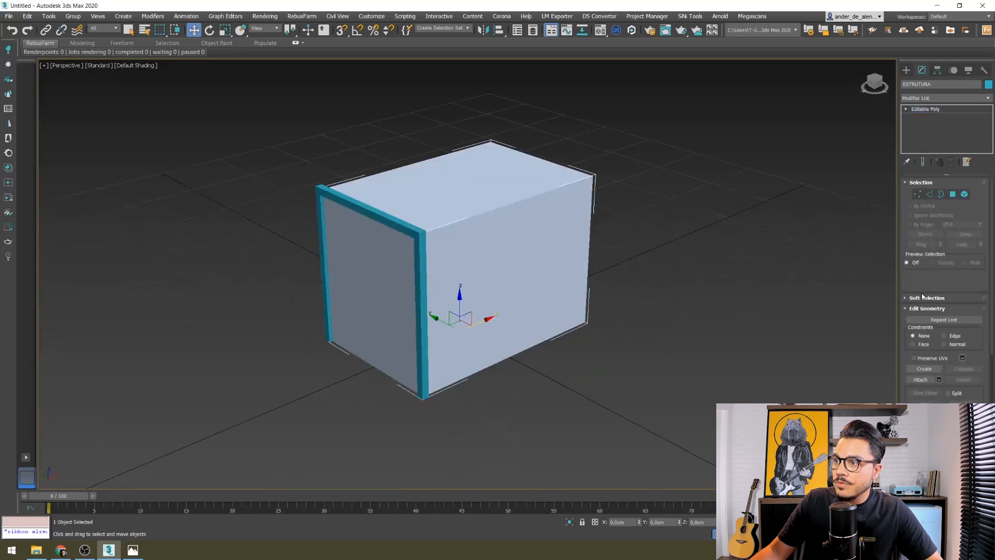
left_click(968, 70)
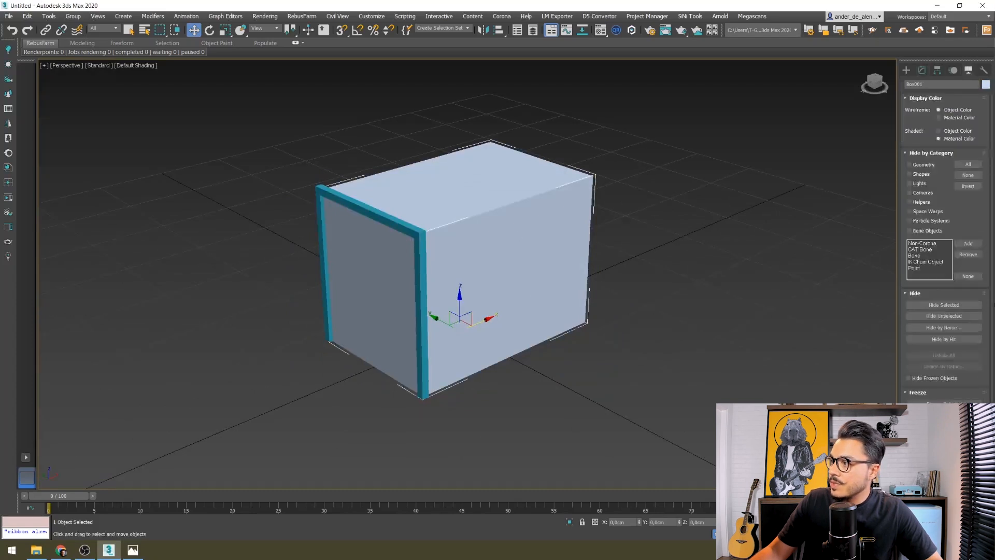
left_click(966, 306)
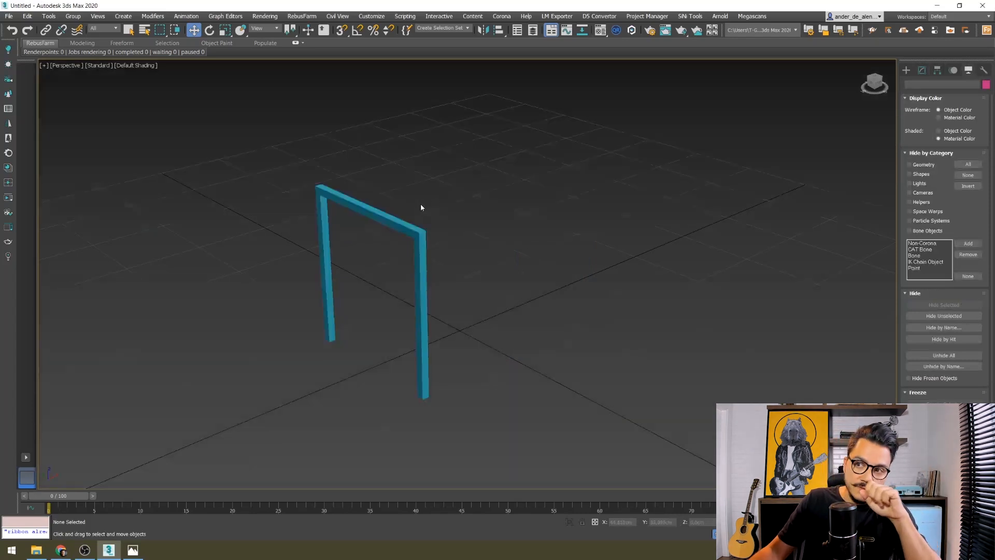
- Select the whole ESTRUTURA frame at element level in the top view, showing the selected faces as outlines instead of shaded
left_click(386, 220)
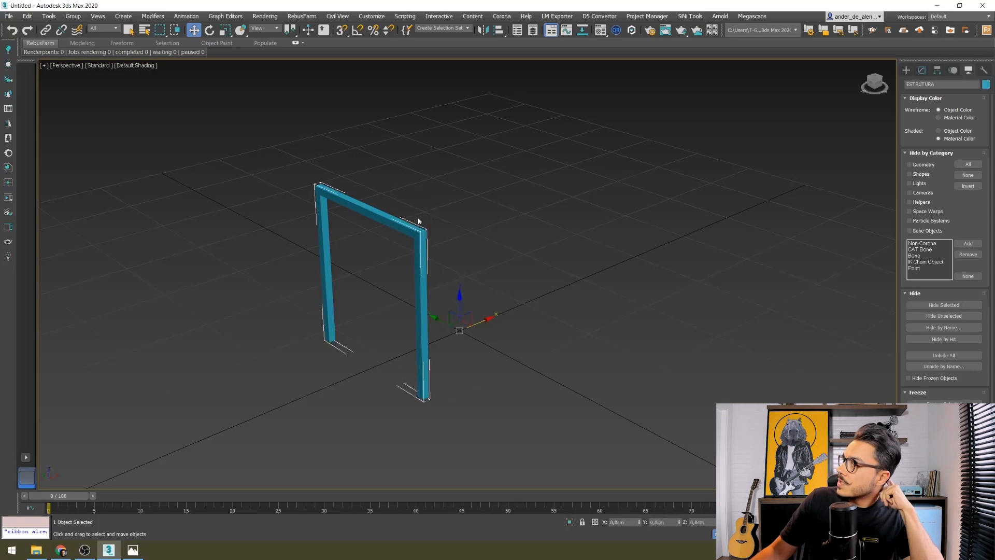
key("t")
middle_click_drag(699, 226, 584, 229)
left_click(921, 70)
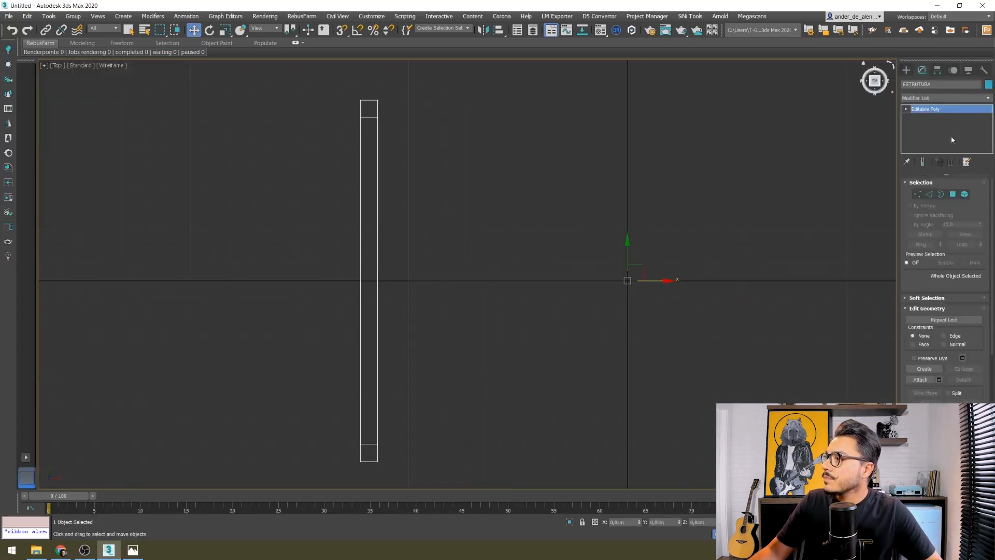
left_click(964, 194)
left_click_drag(462, 197, 135, 318)
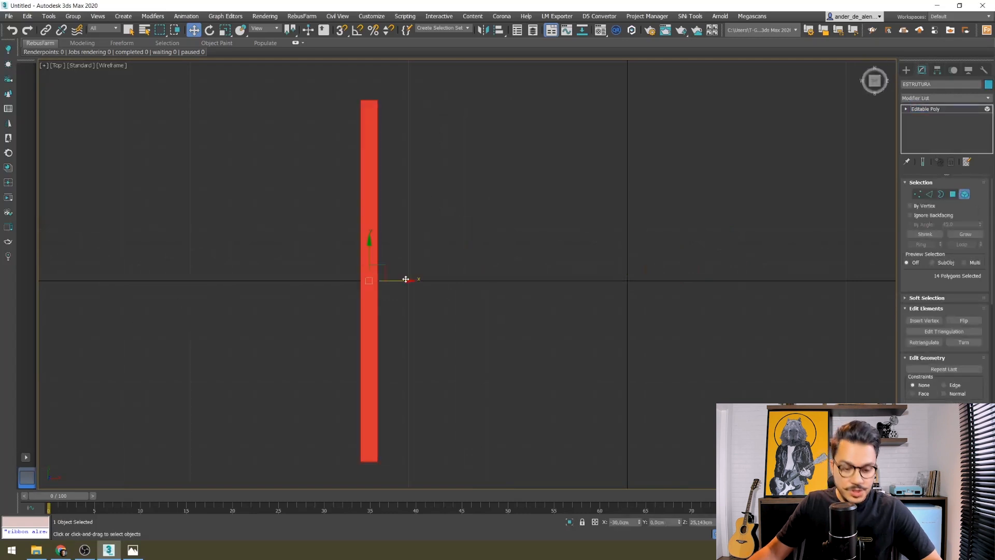
key("F2")
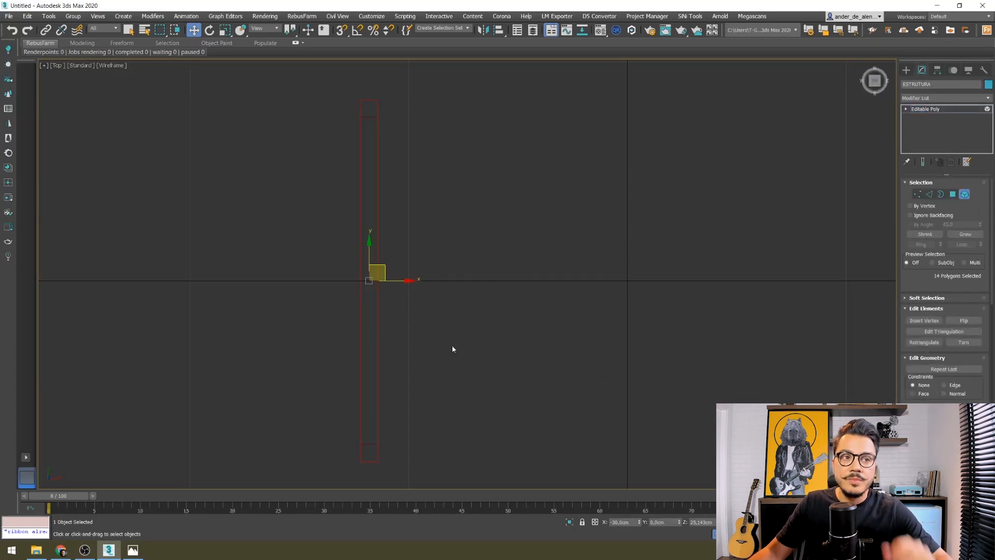
middle_click_drag(477, 200, 475, 207)
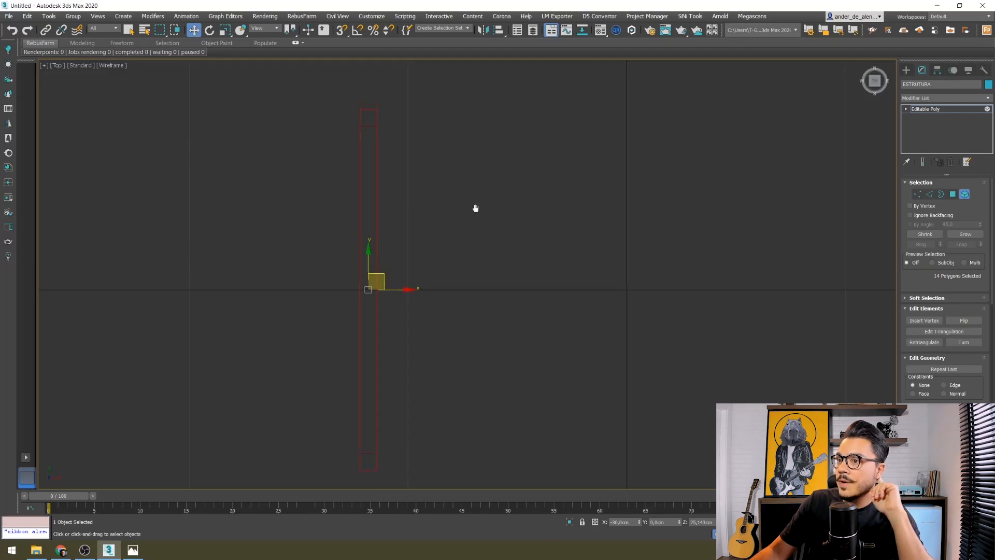
scroll(913, 284, "down", 2)
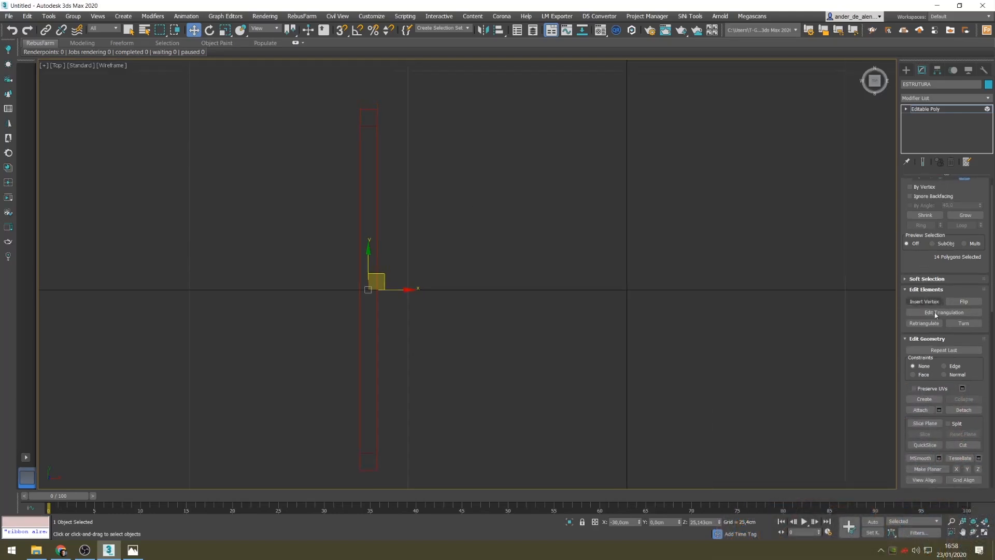
- Activate a slice plane on the selected frame and rotate it with angle snap until it stands perpendicular to the top bar
left_click(924, 423)
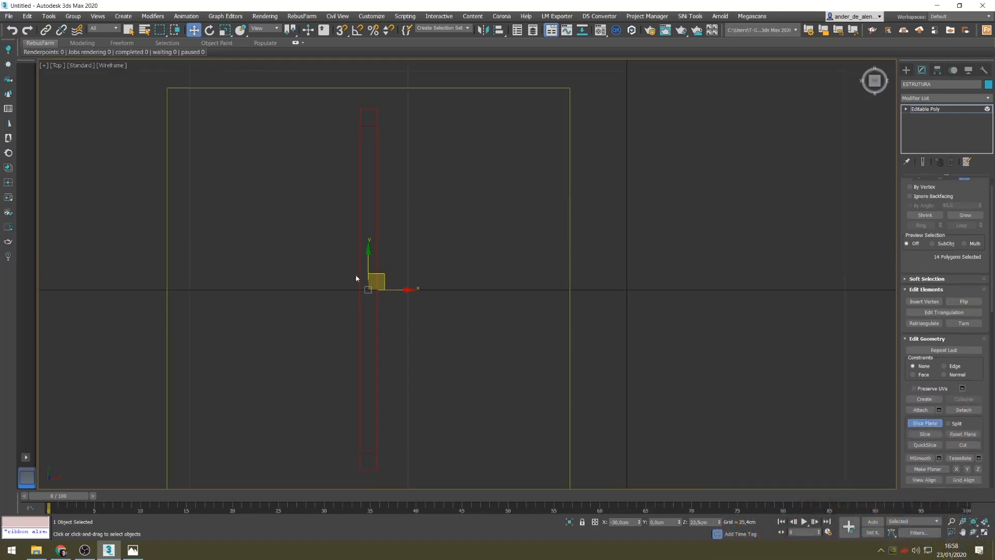
key("e")
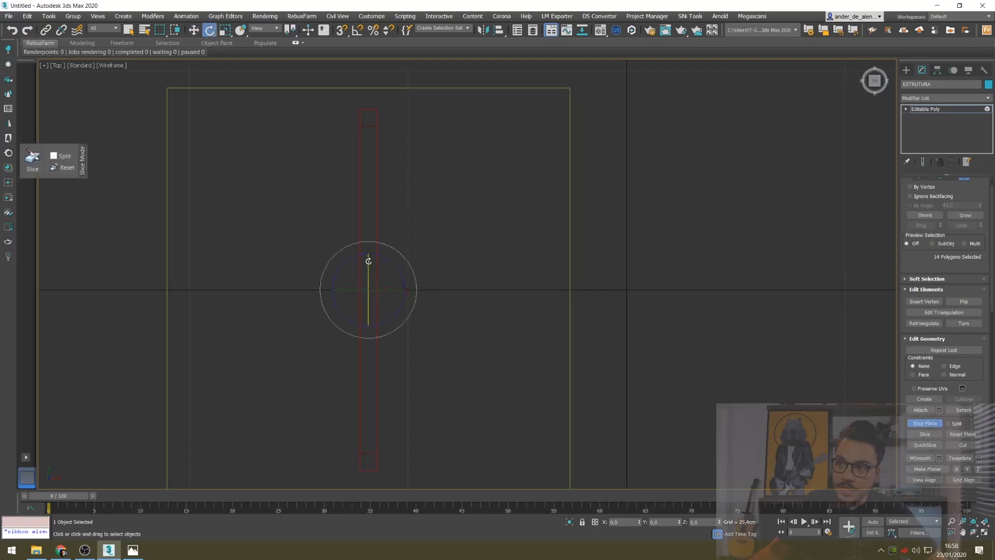
left_click_drag(368, 261, 349, 320)
key("ctrl+z")
left_click(358, 30)
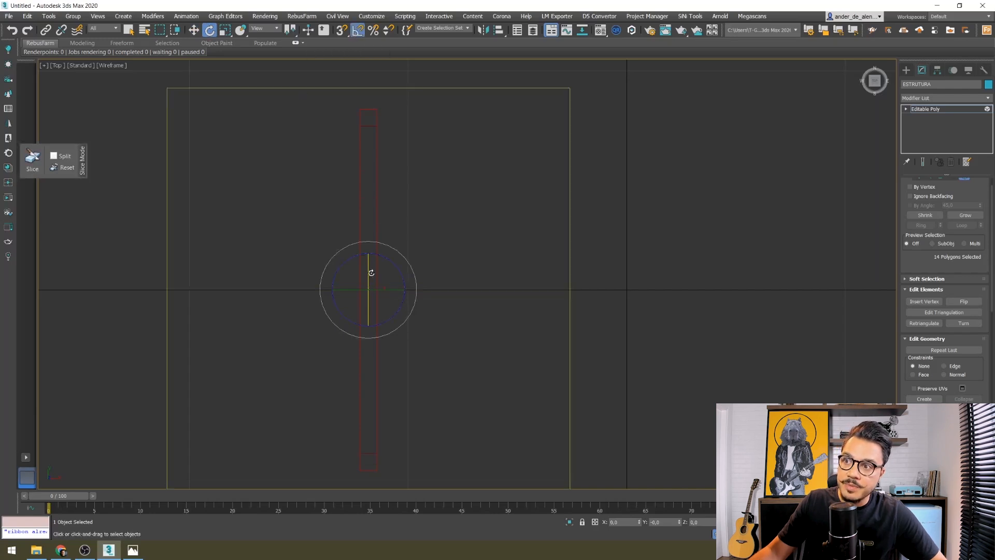
left_click_drag(370, 272, 356, 306)
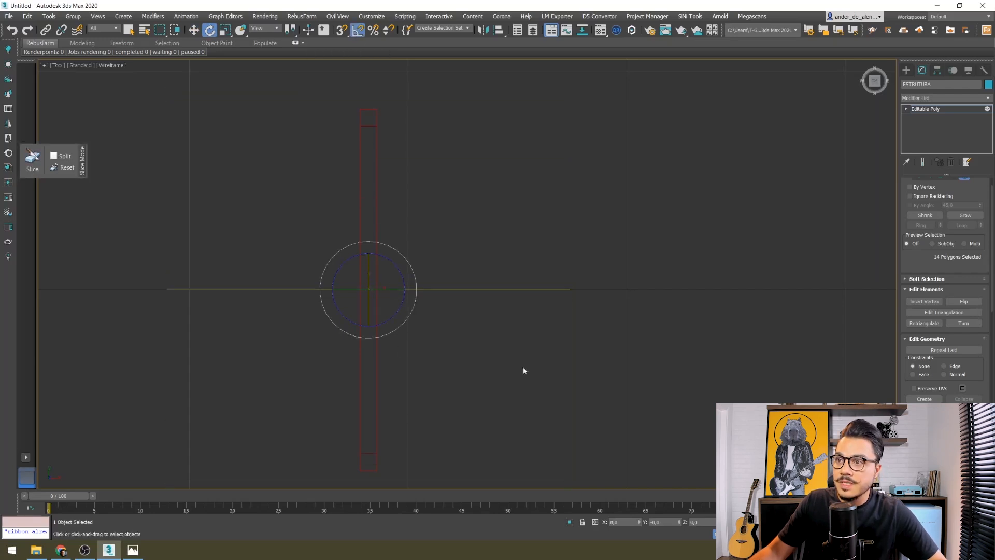
key("w")
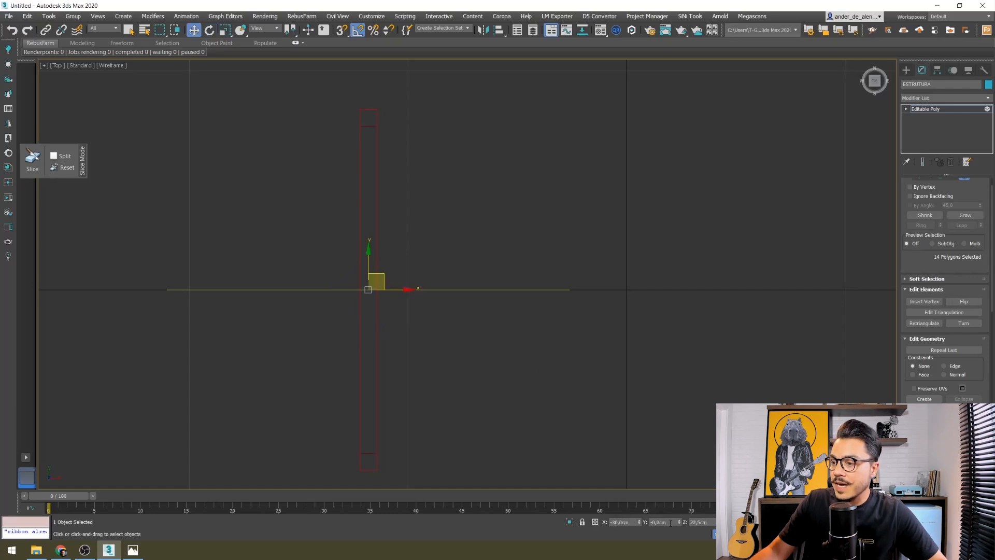
- Position the slice plane at Y 10 cm and slice the frame's top bar there
double_click(672, 522)
type("20")
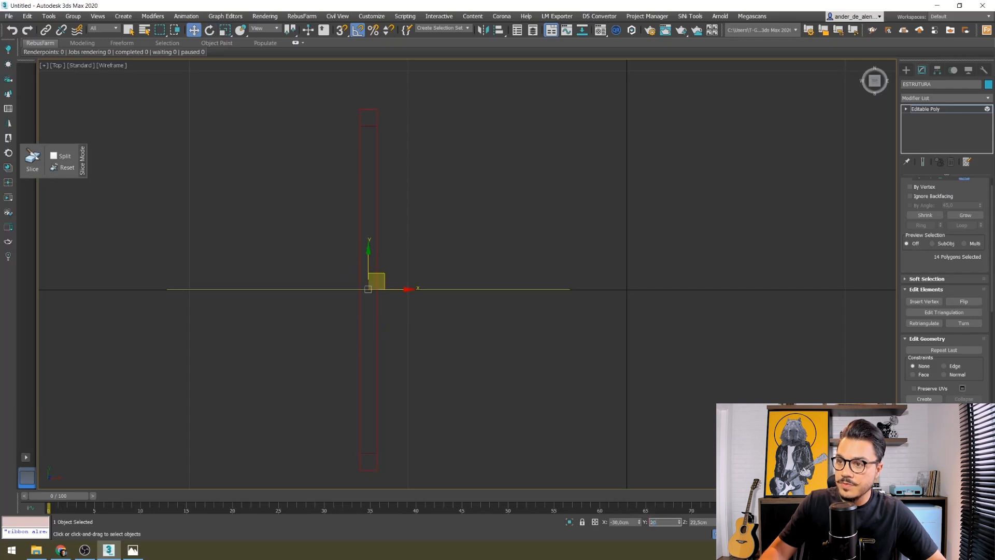
key("Return")
type("10")
key("Return")
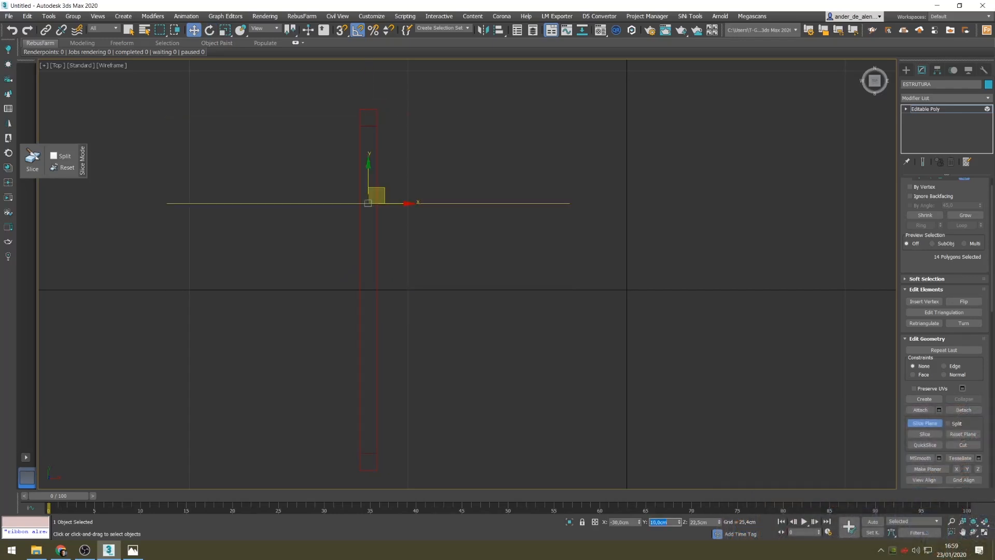
left_click(917, 435)
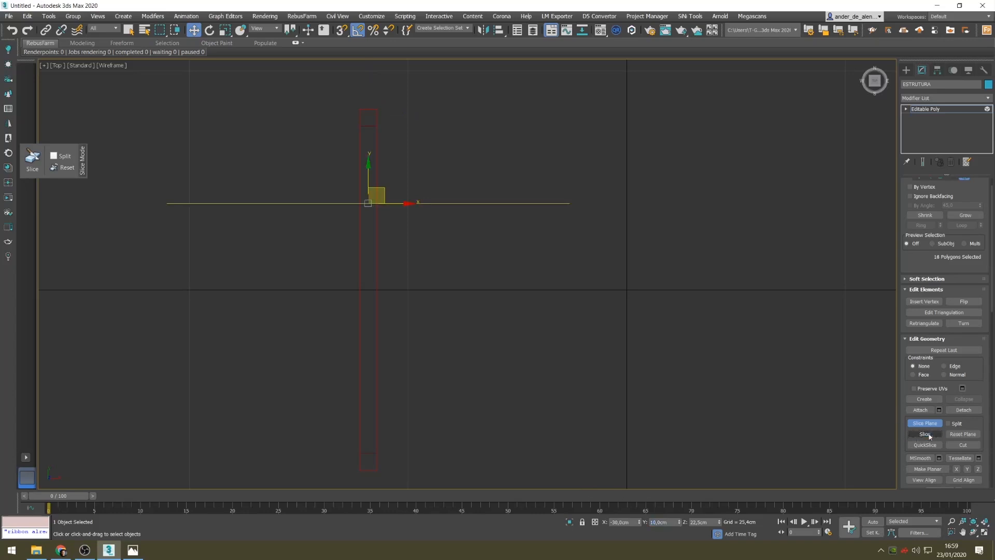
- Slice the top bar a second time with the plane at Y 8 cm, and finish the slice plane
left_click(674, 521)
type("8")
key("Return")
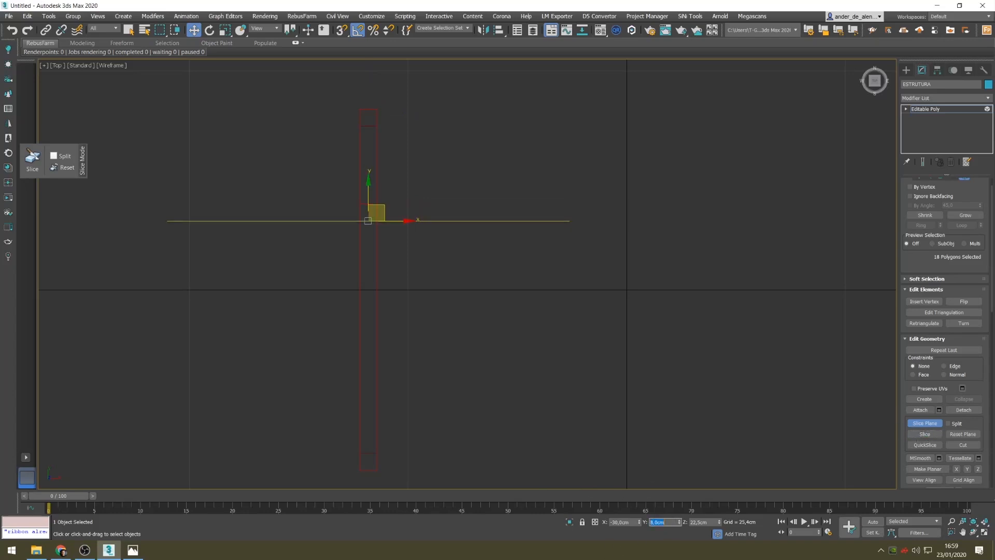
left_click(923, 434)
left_click(924, 423)
- Inspect the two cuts on the frame's top bar in a 3D view, using wireframe, shaded and edged-faces display
middle_click_drag(508, 328, 535, 300, "alt")
key("F3")
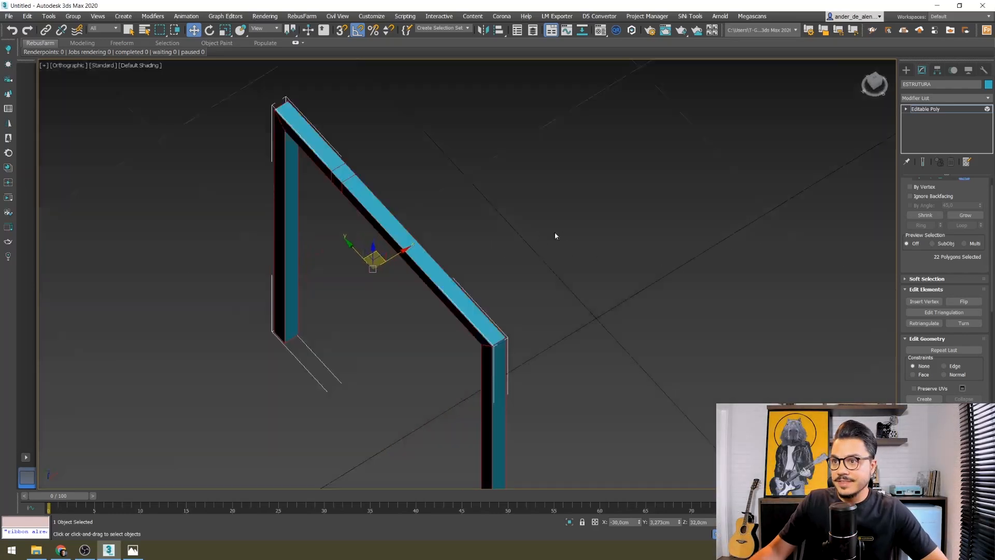
left_click(906, 71)
left_click(659, 255)
scroll(628, 275, "down", 3)
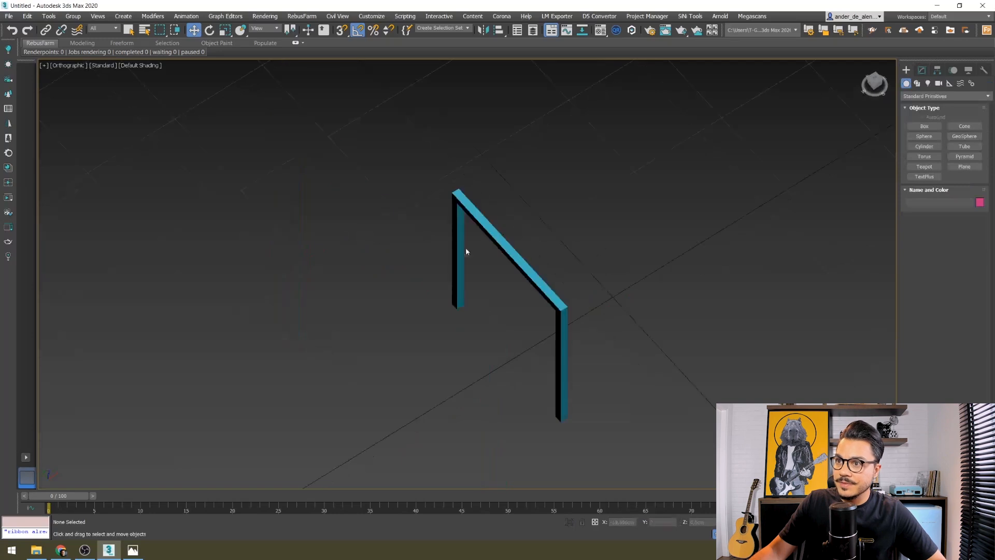
middle_click_drag(627, 274, 643, 266, "alt")
key("F3")
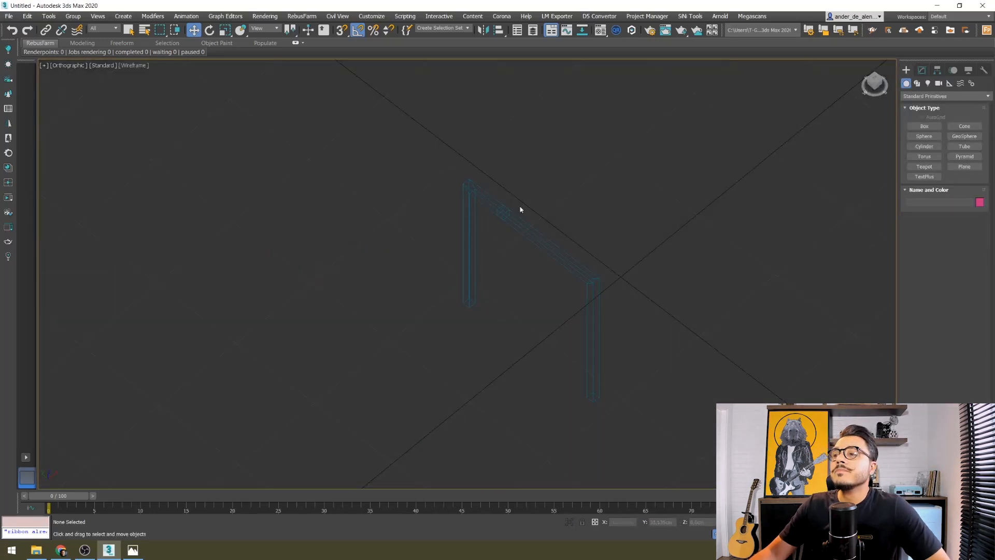
key("F4")
middle_click_drag(596, 191, 575, 217)
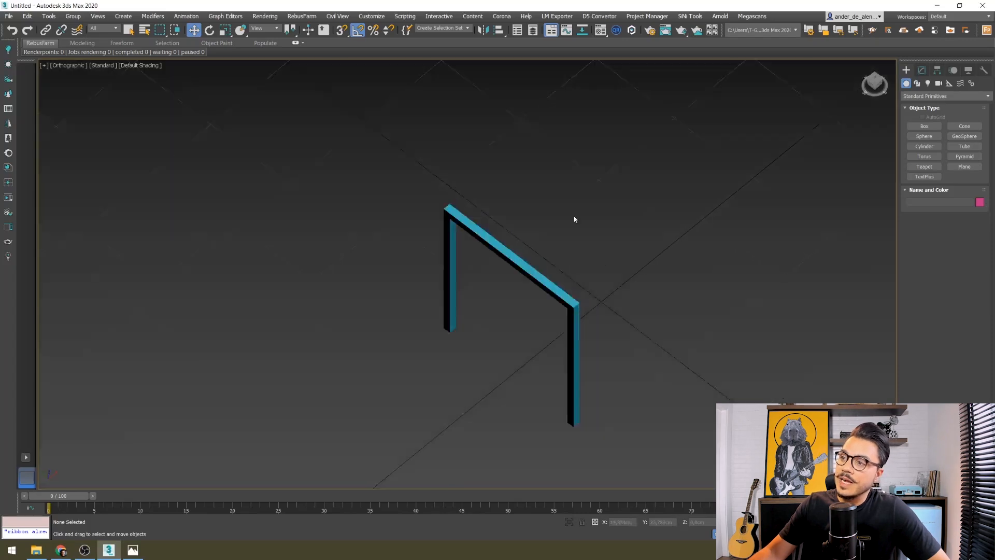
- Select, at polygon level, the small inner side face between the two cuts on ESTRUTURA's top bar
left_click(521, 275)
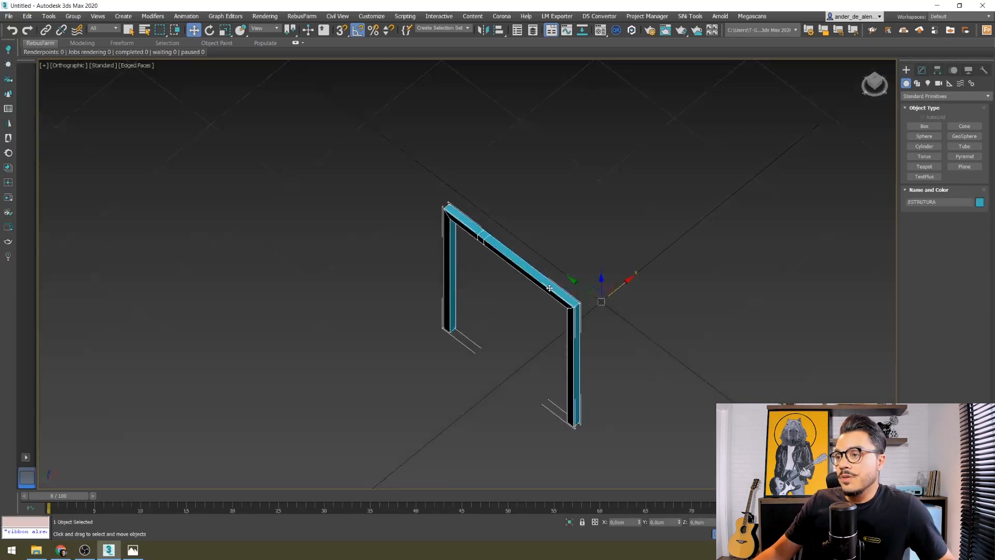
middle_click_drag(548, 275, 482, 298, "alt")
left_click(921, 70)
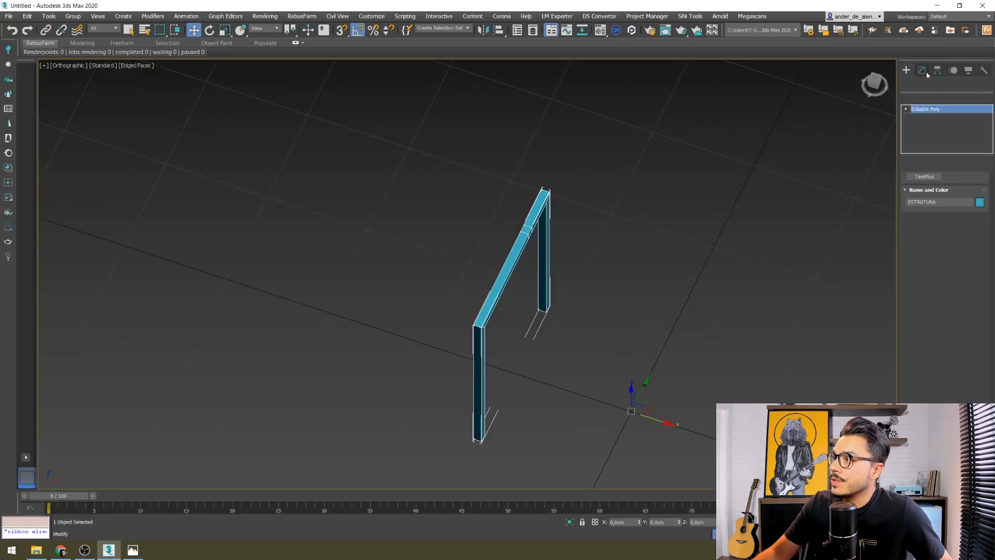
left_click(905, 109)
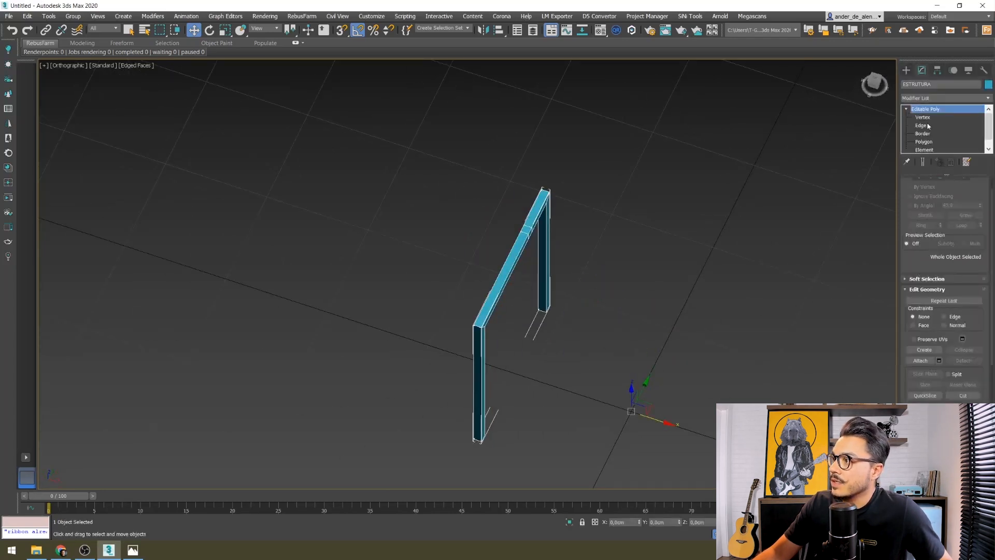
left_click(923, 141)
key("ctrl+a")
middle_click_drag(524, 243, 524, 236, "alt")
scroll(523, 236, "up", 3)
left_click(518, 223)
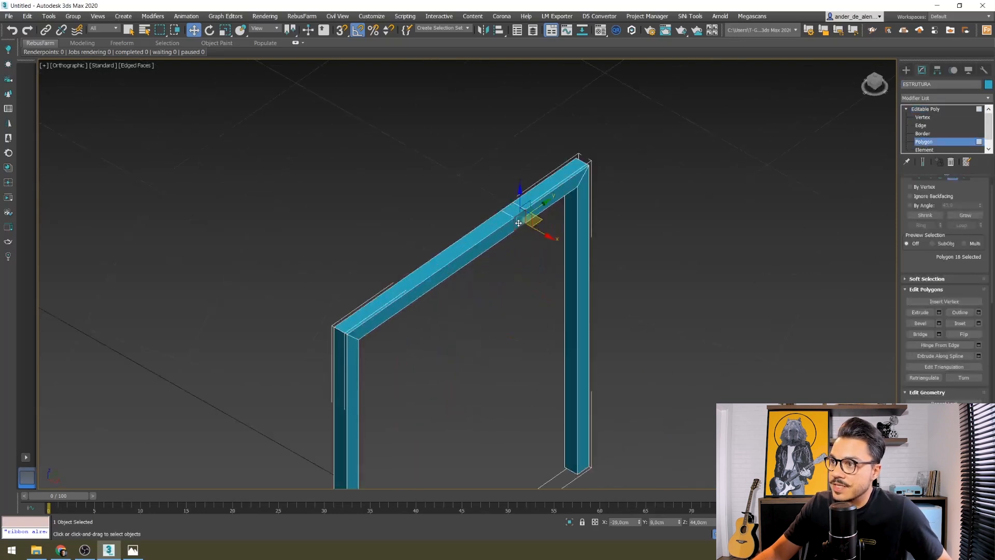
- Extrude the selected face by 30 cm to form a horizontal seat support, and deselect the frame
left_click(939, 312)
double_click(488, 293)
type("25")
key("Return")
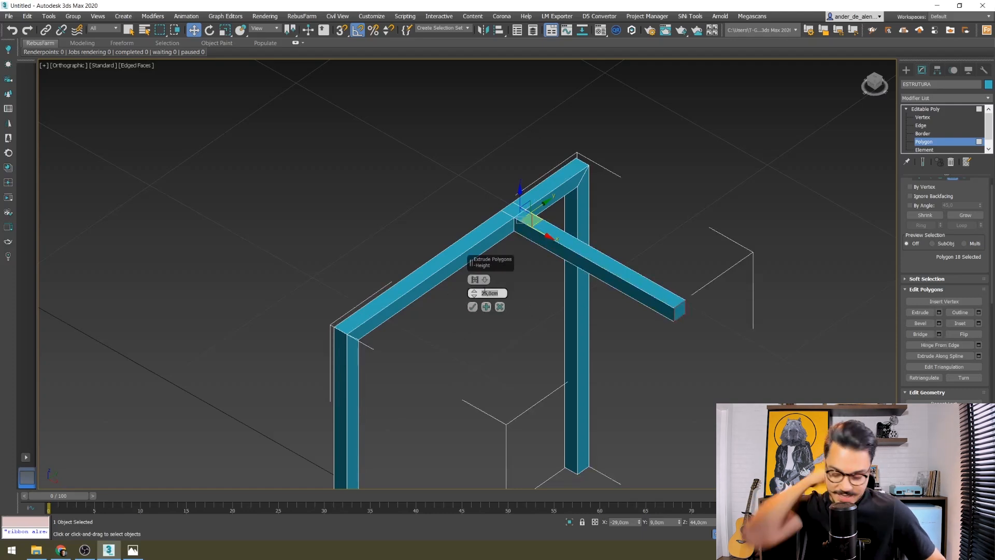
type("30")
key("Return")
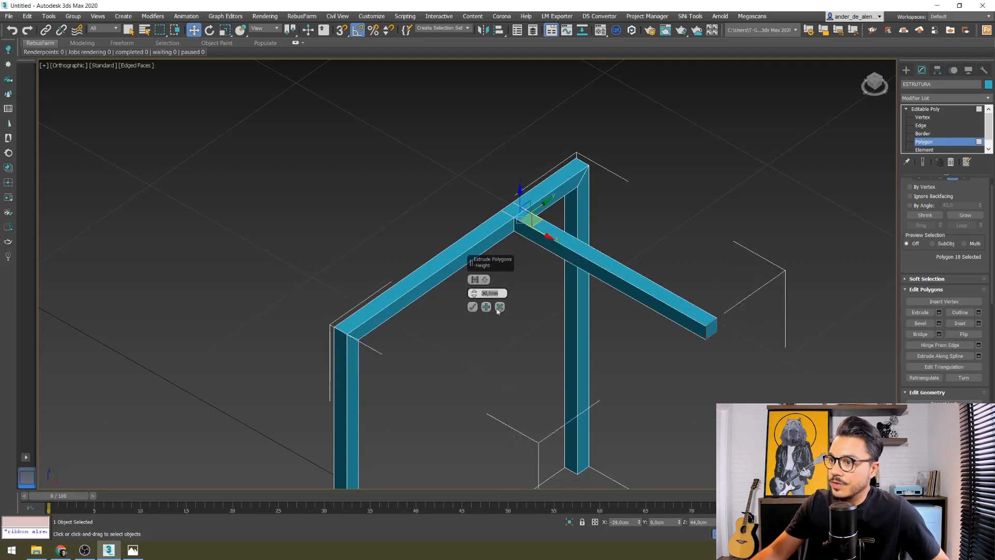
left_click(472, 307)
middle_click_drag(541, 289, 433, 279)
scroll(433, 279, "down", 2)
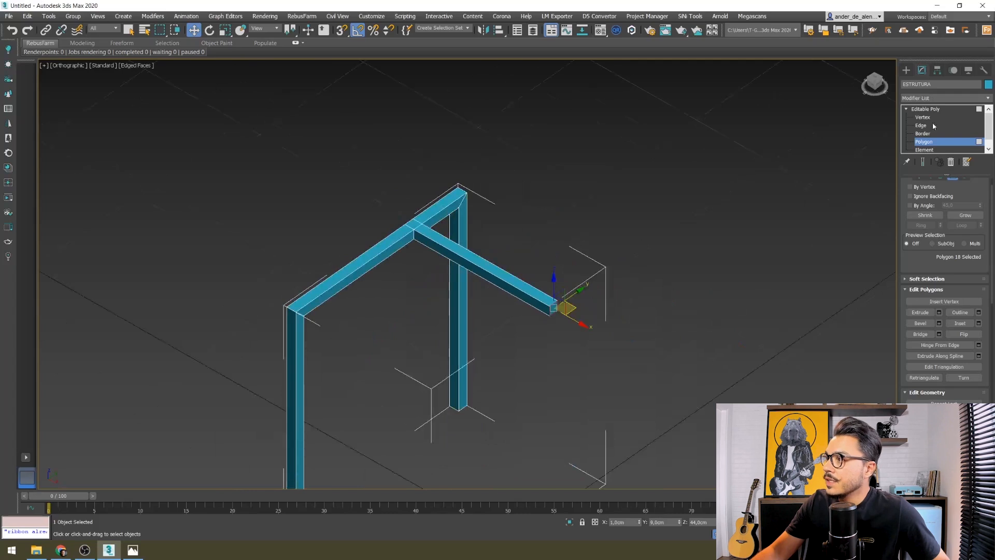
left_click(906, 70)
left_click(608, 253)
scroll(608, 253, "down", 2)
middle_click_drag(609, 253, 518, 265, "alt")
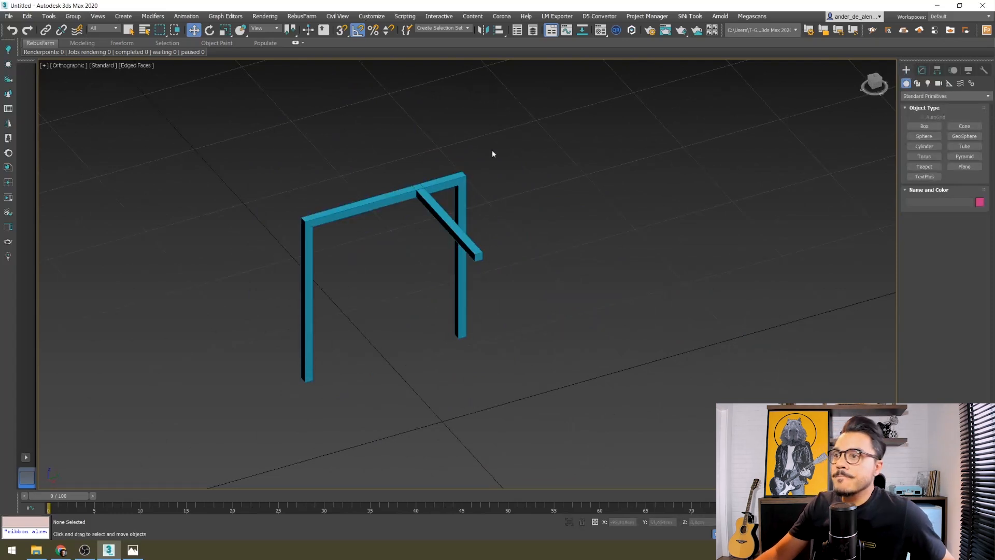
- Apply a Symmetry modifier to ESTRUTURA with the mirror axis set to Y to duplicate the support bar
left_click_drag(401, 216, 400, 215)
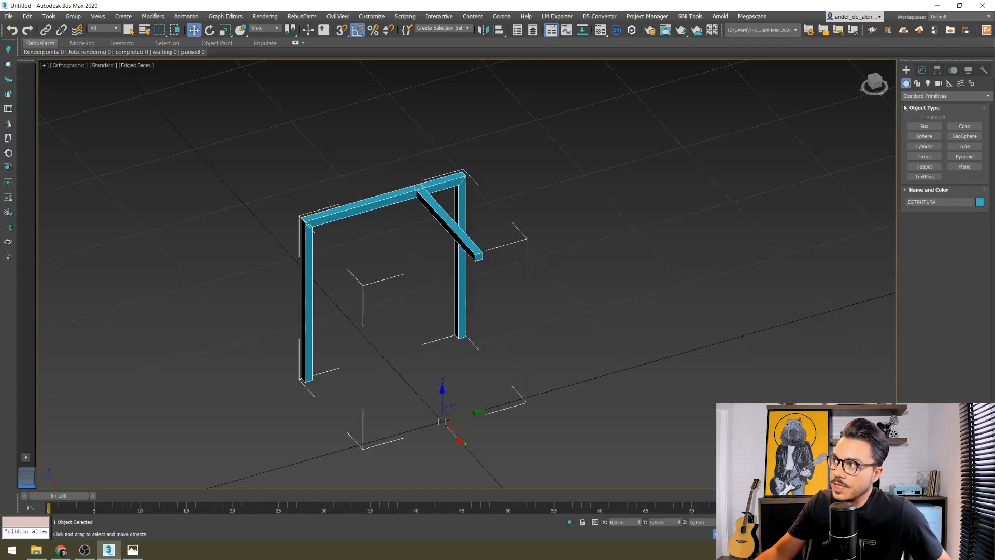
left_click(921, 71)
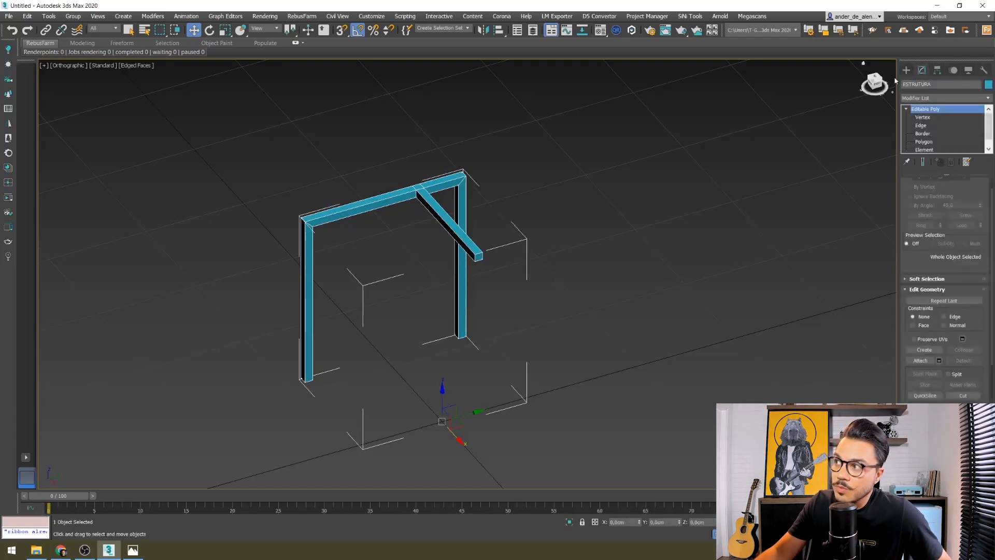
left_click(936, 98)
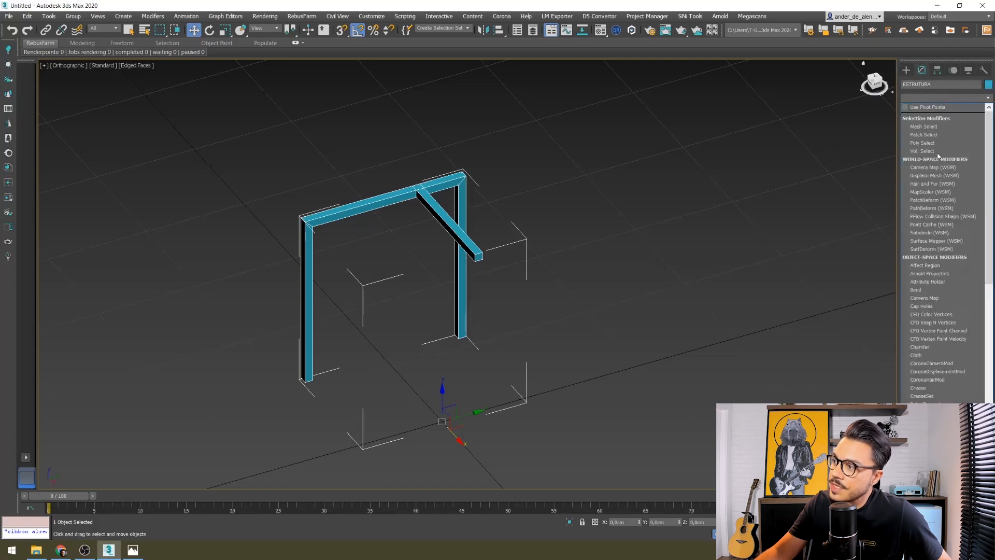
key("s")
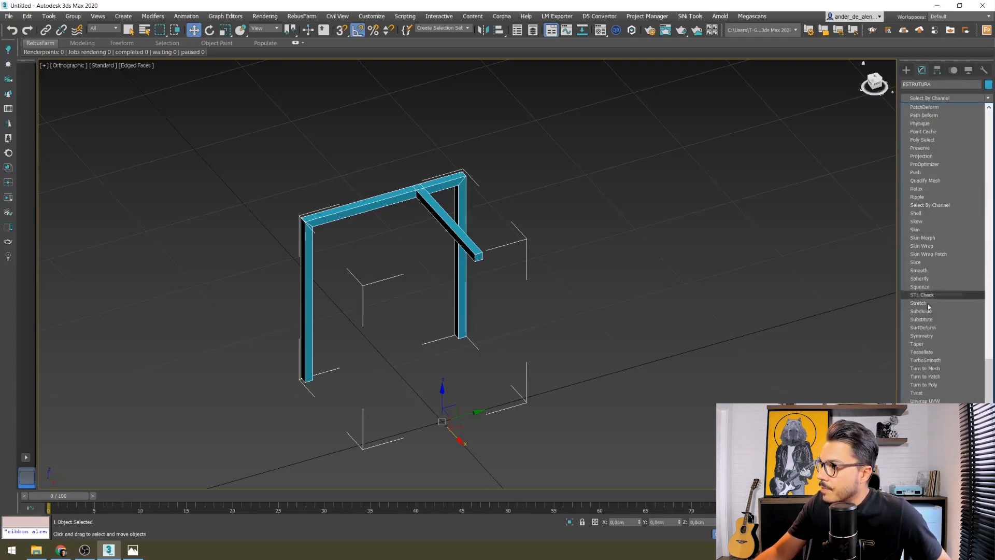
left_click(921, 336)
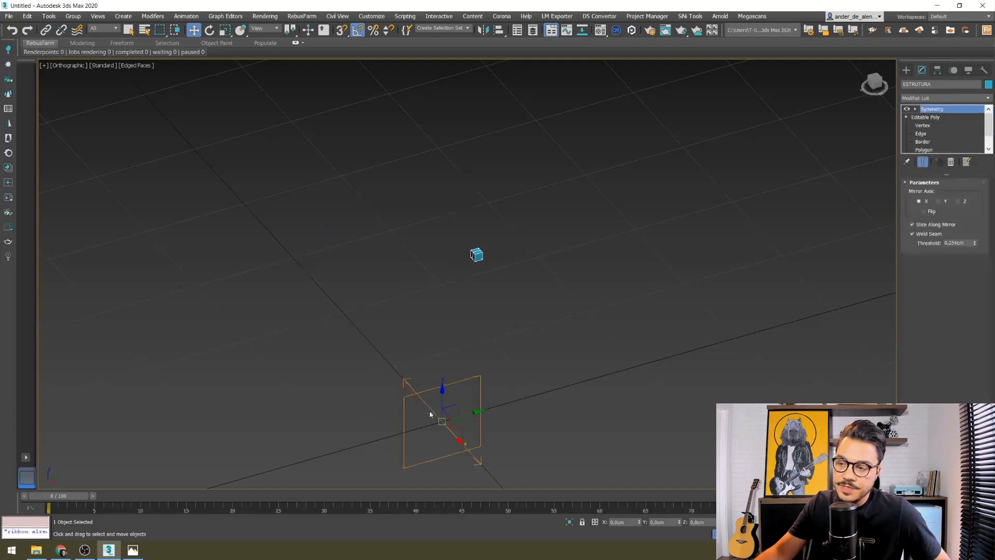
middle_click_drag(533, 403, 662, 342, "alt")
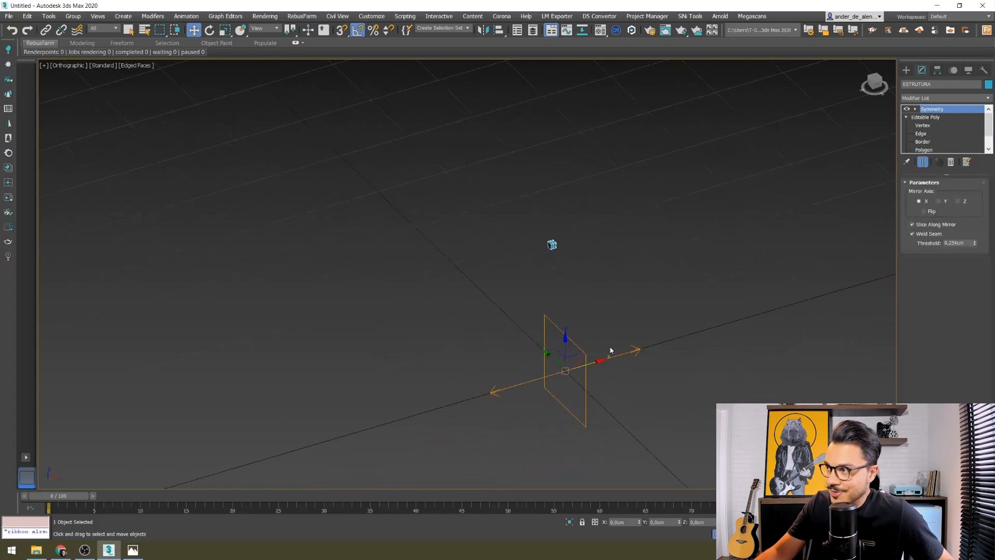
left_click(943, 200)
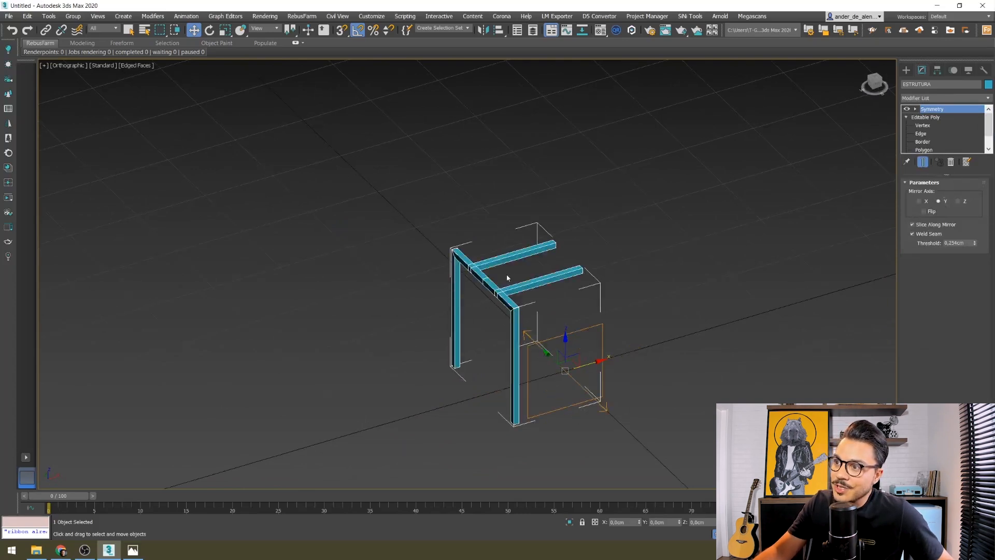
middle_click_drag(549, 357, 514, 350, "alt")
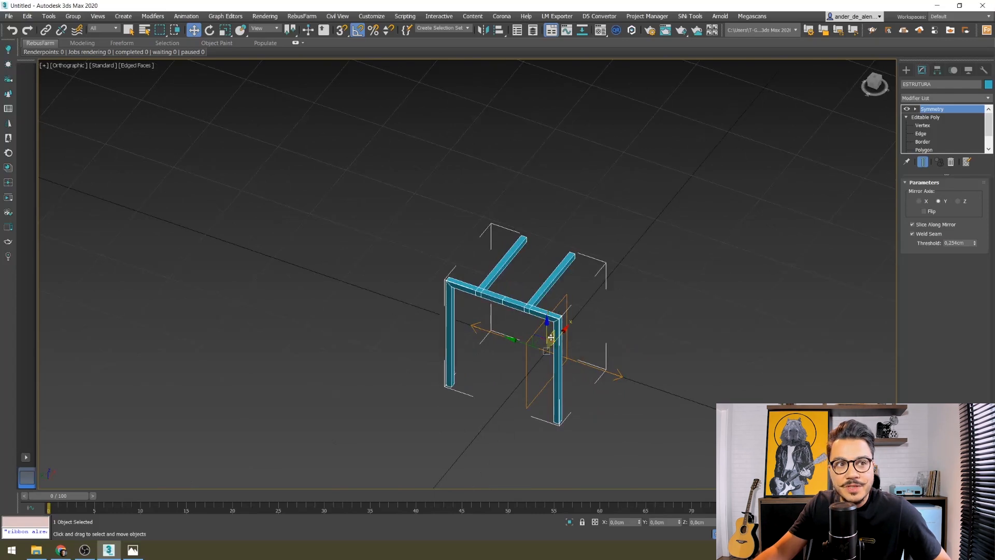
- Apply a second Symmetry modifier to ESTRUTURA with mirror axis X and Flip enabled to duplicate the leg side, and deselect the frame
middle_click_drag(648, 343, 654, 311, "alt")
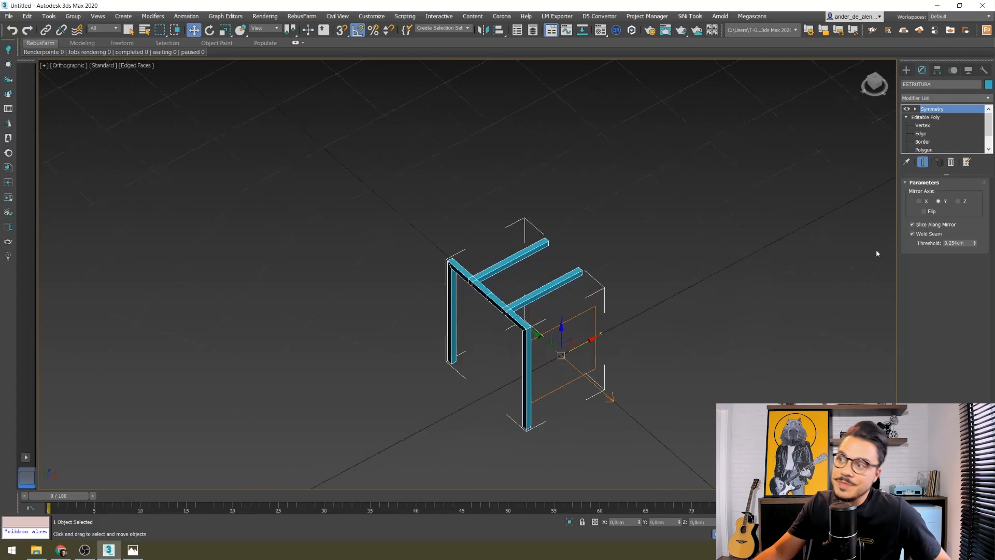
left_click(948, 98)
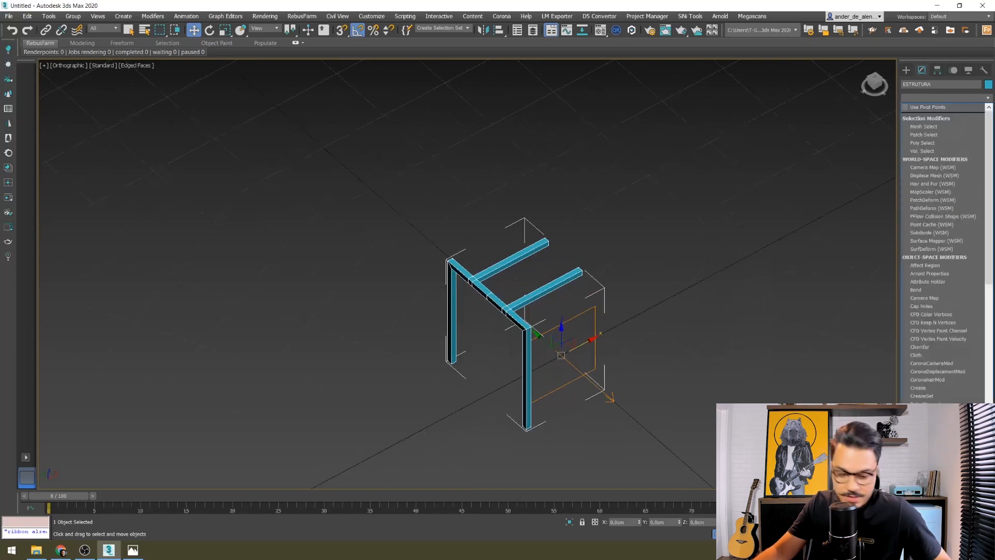
key("s")
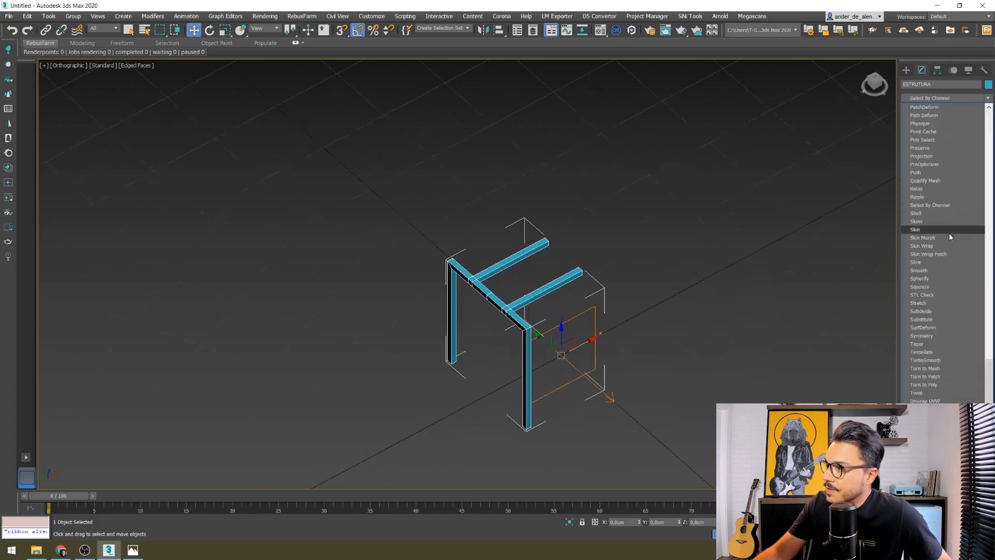
left_click(922, 336)
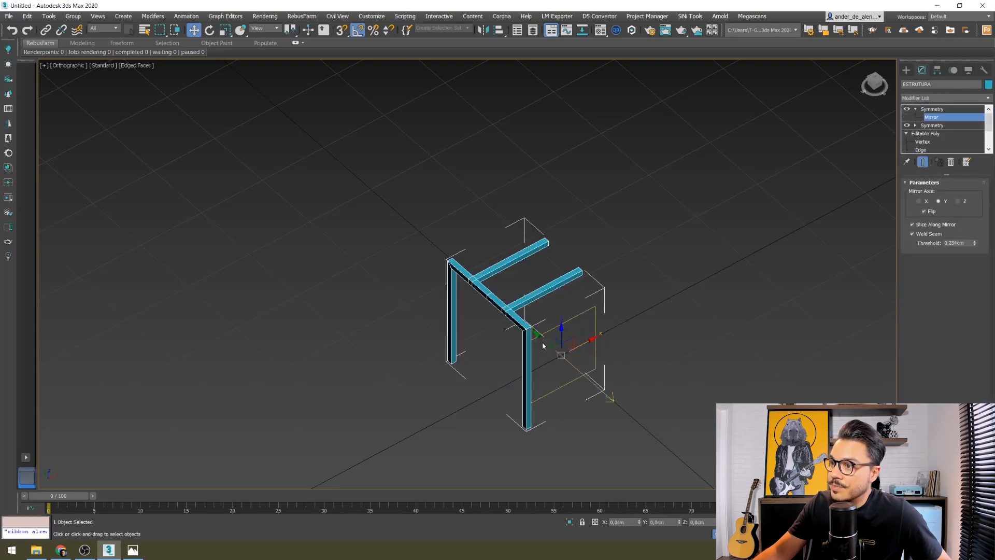
left_click_drag(541, 339, 610, 349)
right_click(610, 349)
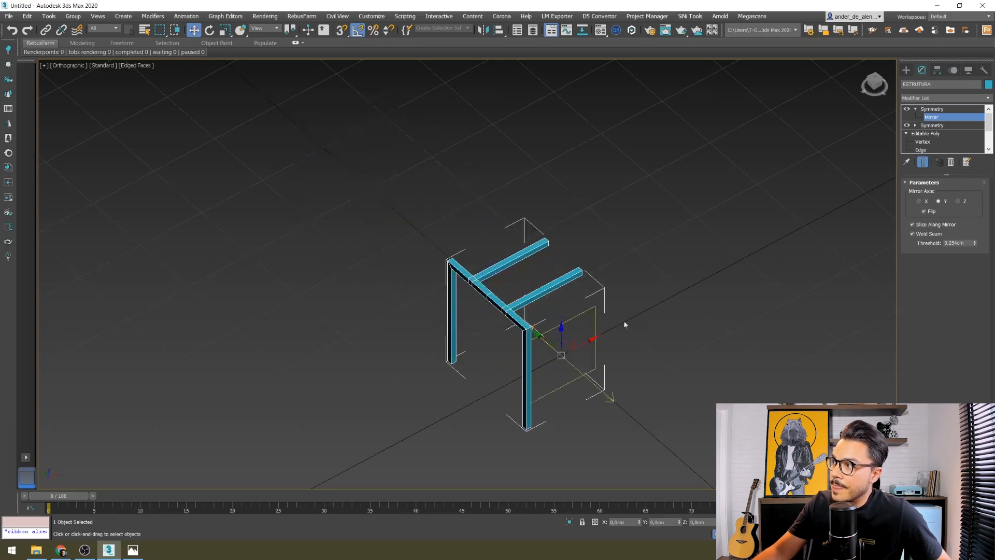
left_click(923, 201)
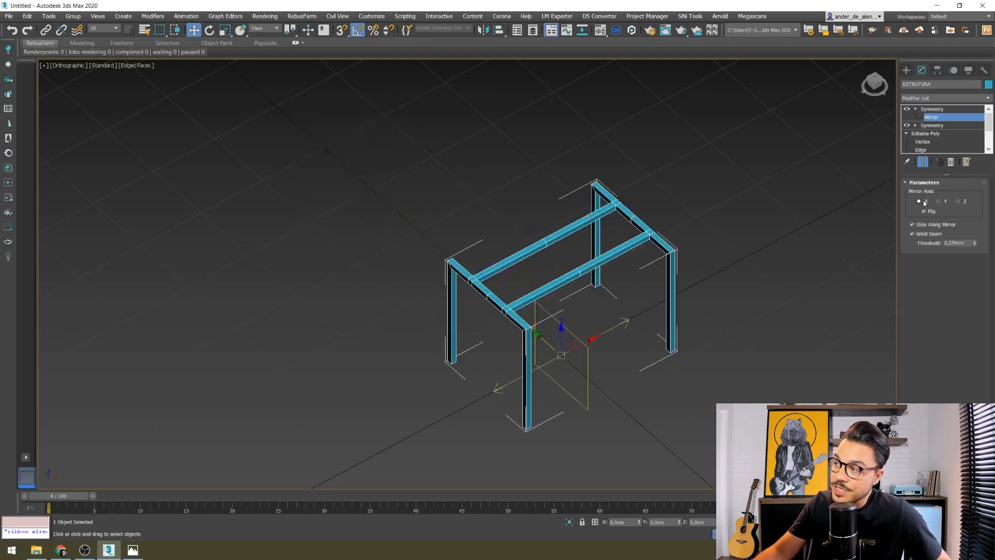
left_click(948, 116)
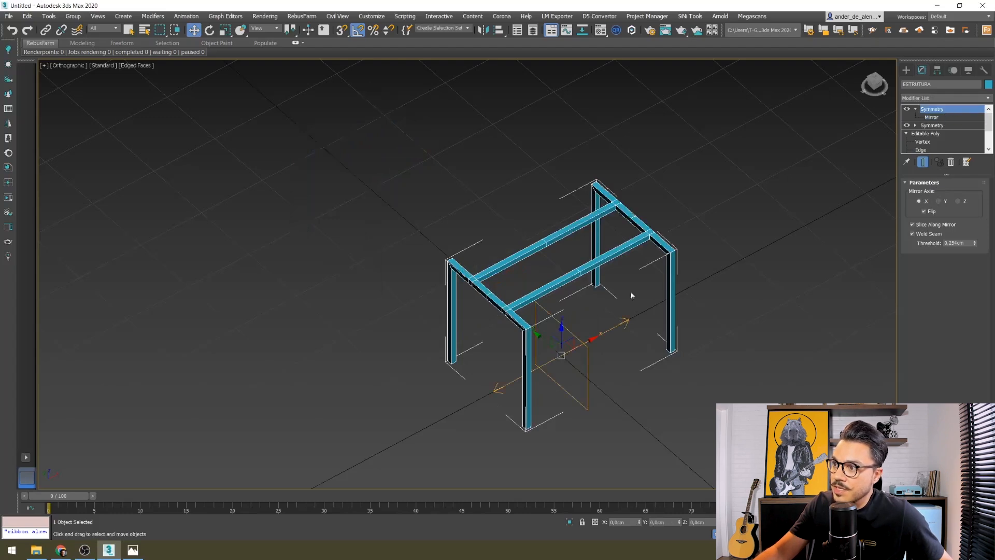
middle_click_drag(559, 356, 526, 369, "alt")
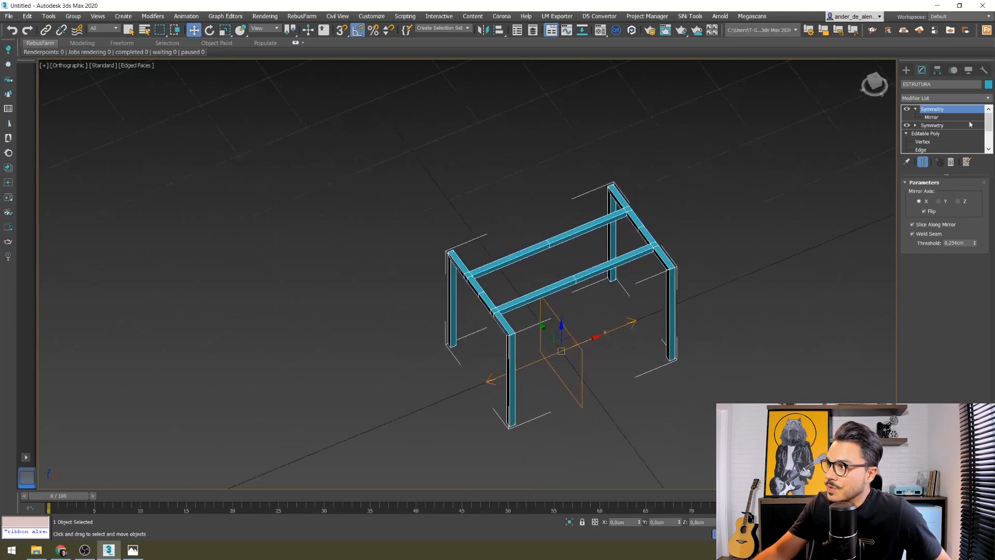
left_click(916, 110)
left_click(748, 289)
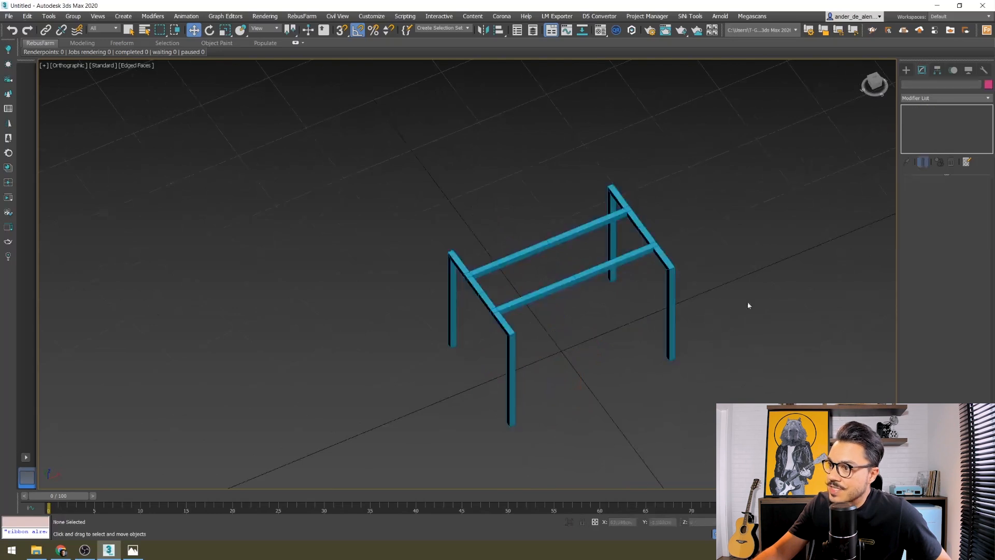
- Toggle ESTRUTURA's two Symmetry modifiers off and on to compare the frame with and without mirroring, and deselect it
left_click(642, 262)
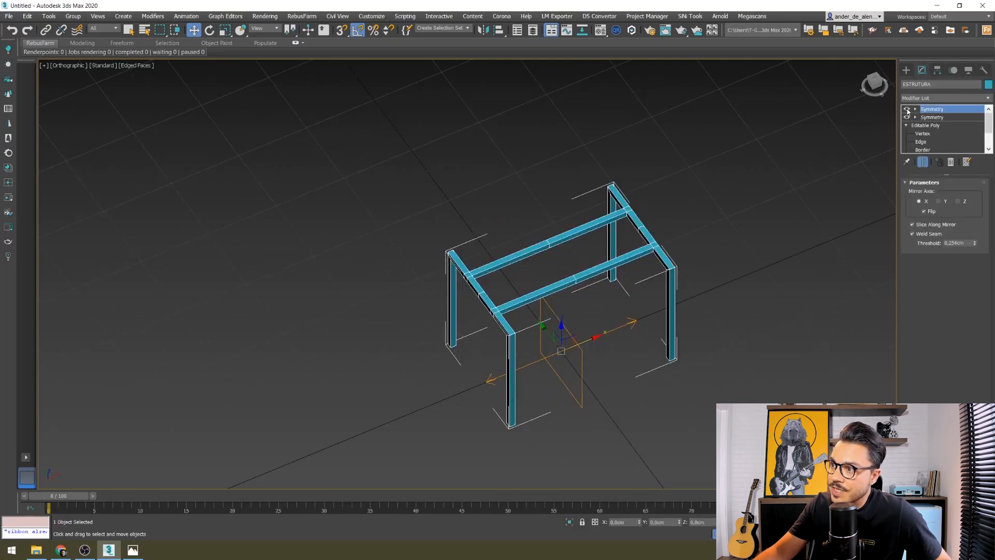
left_click(906, 110)
left_click(906, 117)
left_click(908, 117)
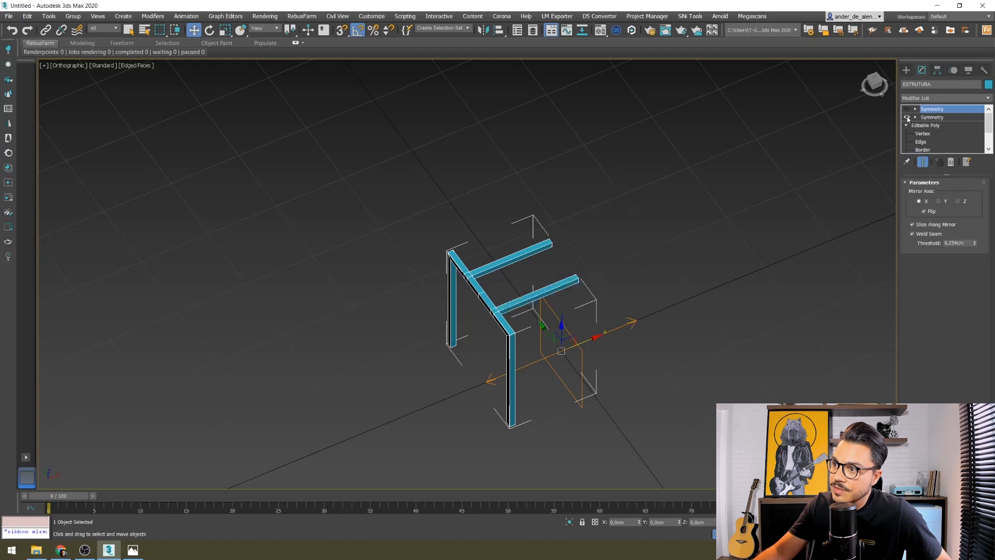
left_click(907, 110)
left_click(545, 273)
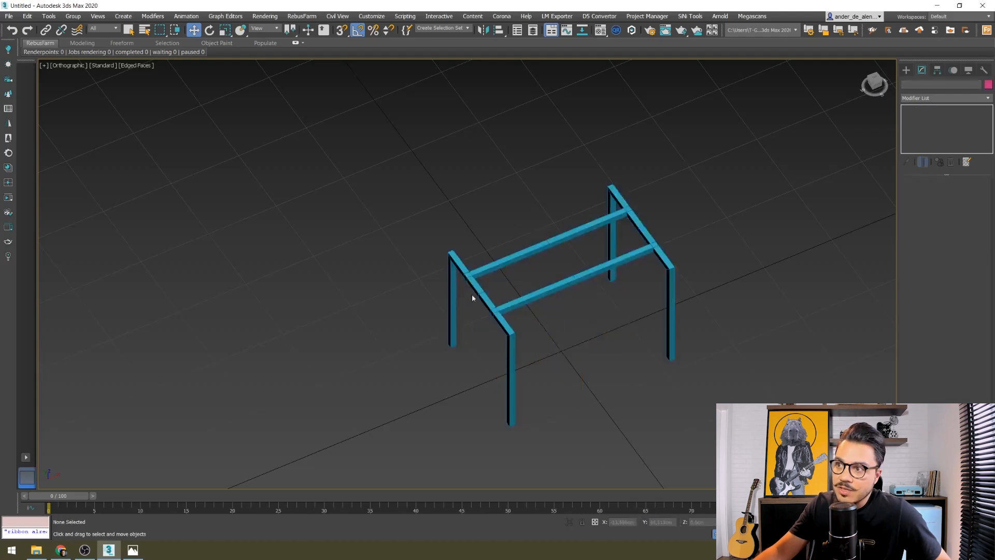
- Select the base frame geometry of ESTRUTURA at element level and show it in the top view
left_click(513, 257)
scroll(508, 254, "up", 5)
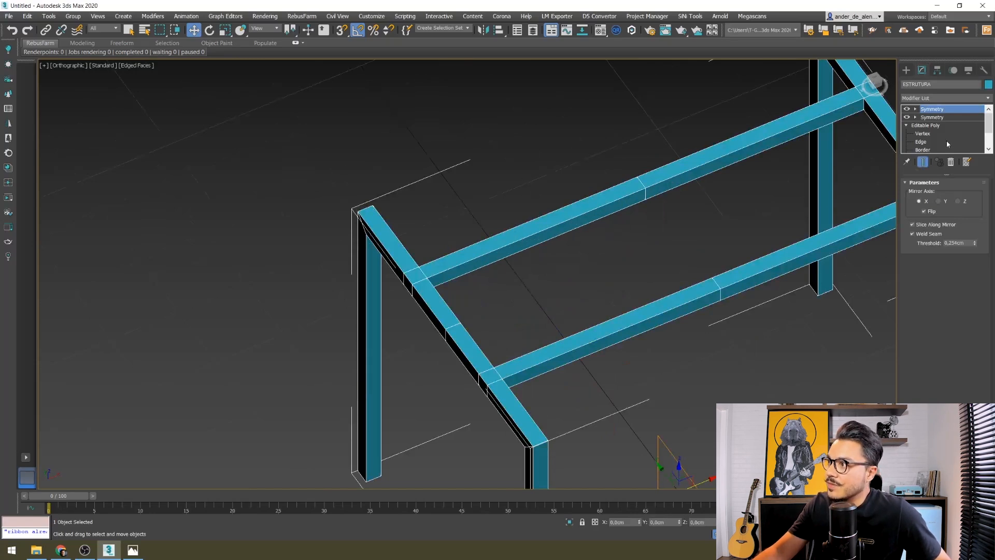
scroll(948, 143, "down", 1)
left_click(930, 143)
left_click(506, 245)
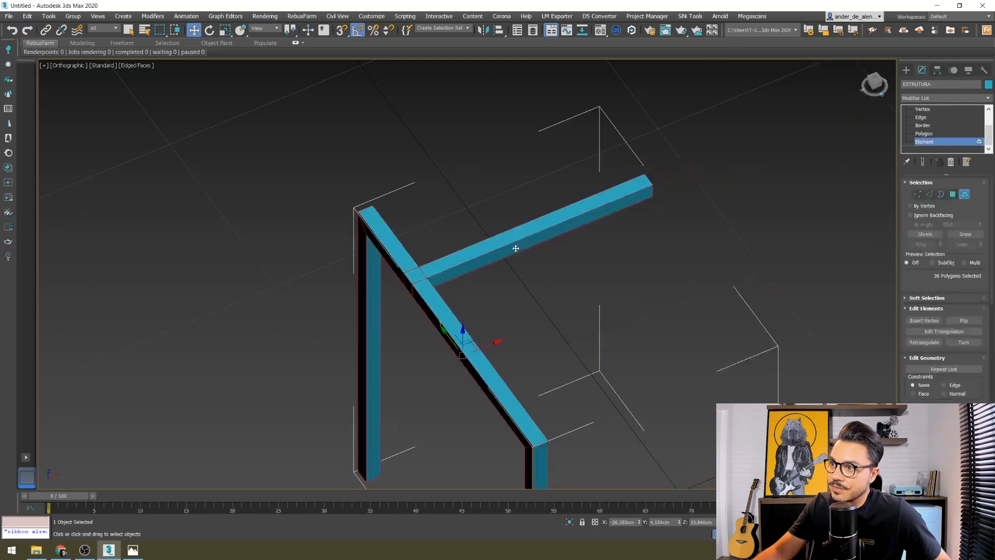
key("t")
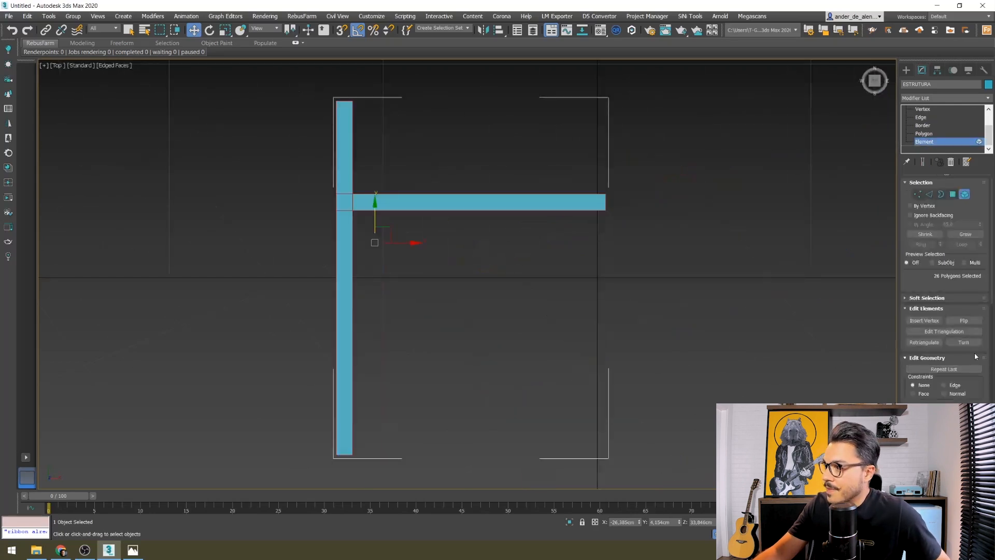
- Cut the horizontal support bar crosswise with a rotated slice plane at X -20 cm and at X -18 cm
left_click(923, 437)
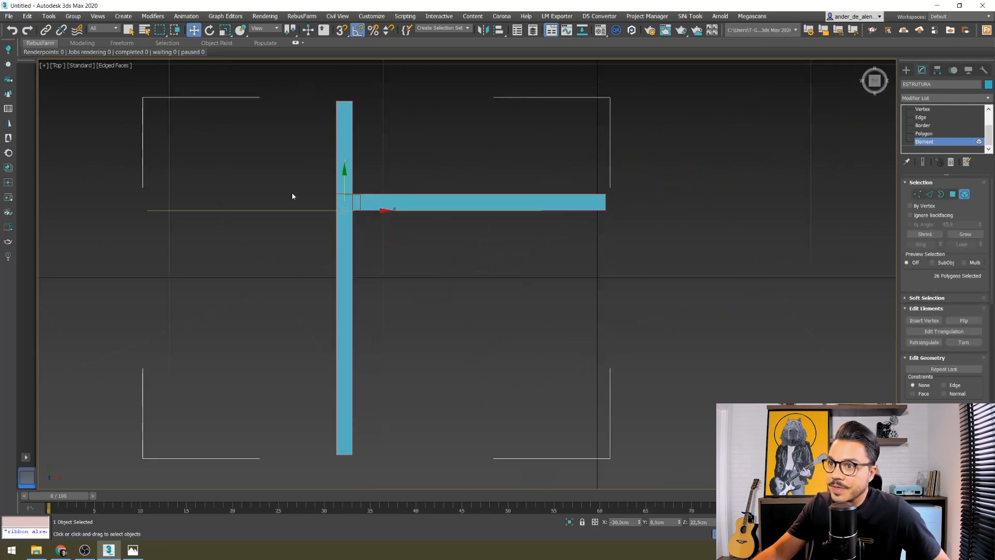
key("e")
left_click_drag(373, 191, 461, 216)
key("w")
double_click(624, 522)
type("-20")
key("Return")
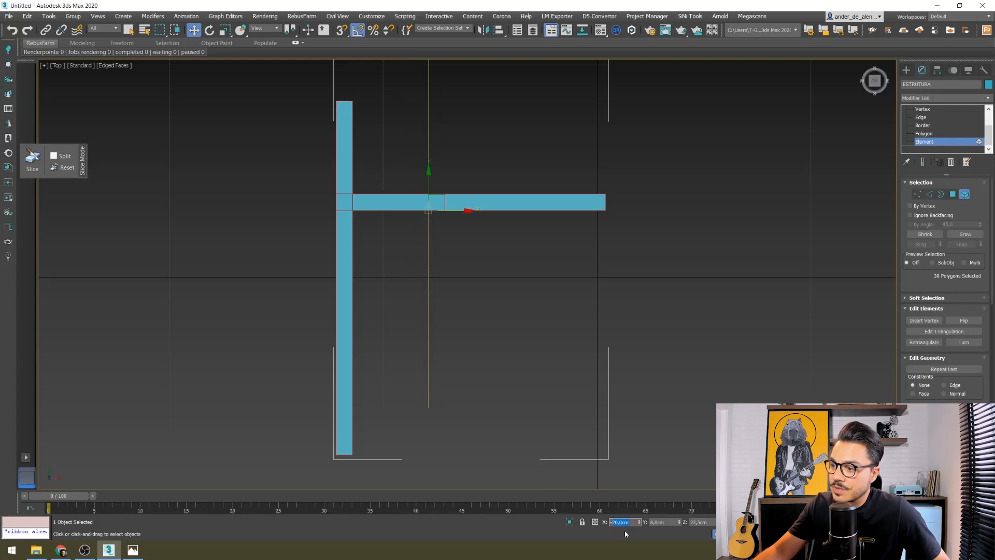
type("-18")
key("Return")
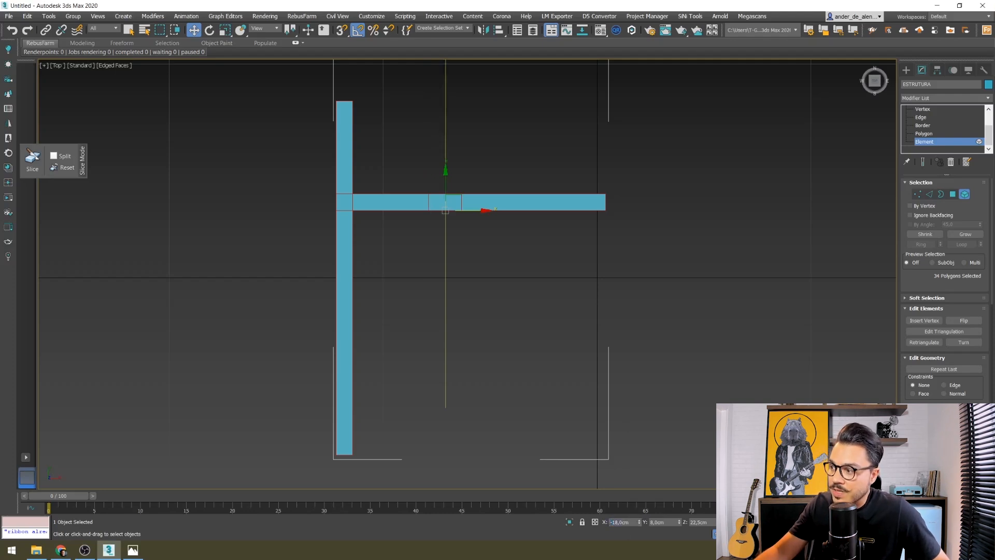
- Extrude the support bar's top face between the two new cuts by 4 cm to form a small seat post, and deselect the frame
left_click(953, 194)
left_click(446, 205)
middle_click_drag(433, 259, 456, 219, "alt")
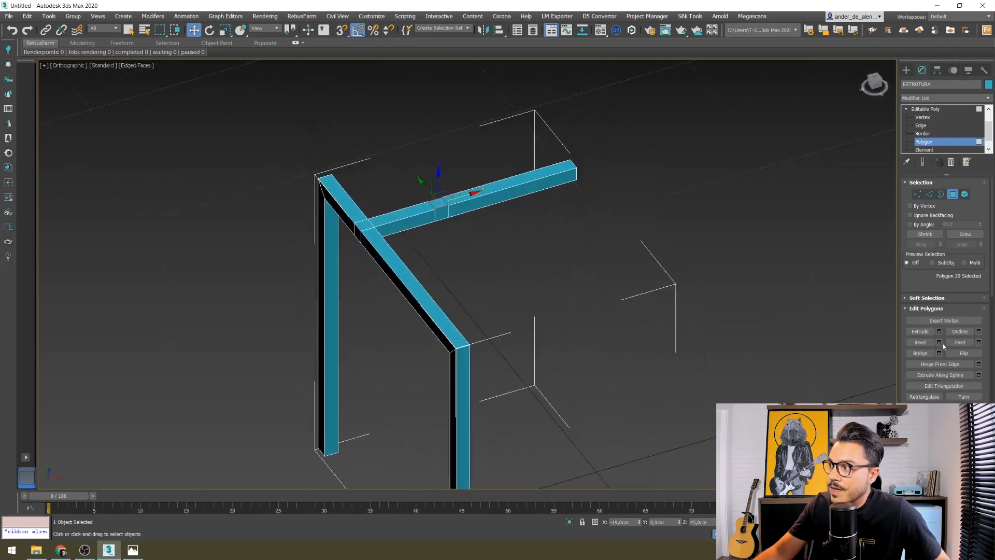
left_click(939, 331)
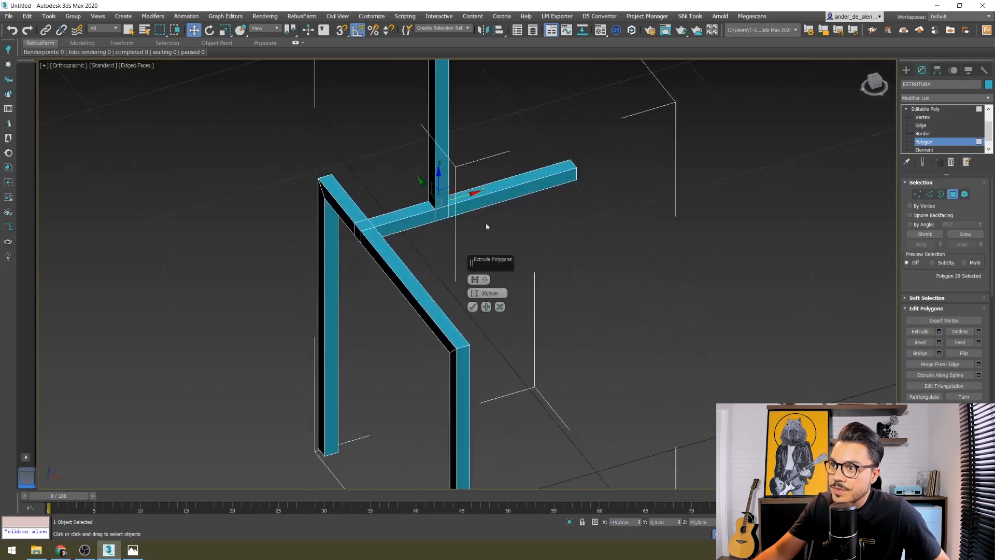
double_click(490, 293)
type("4")
key("Return")
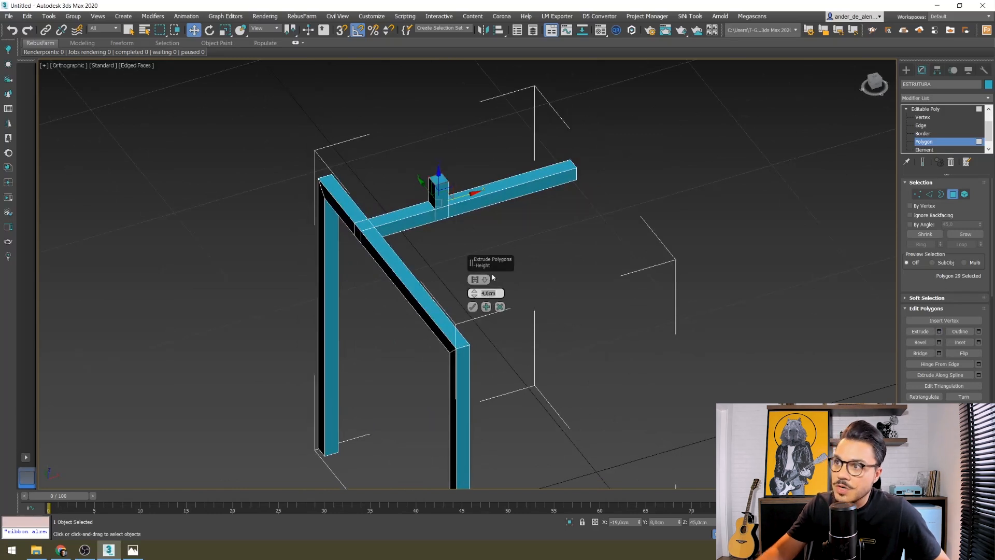
type("3")
key("Return")
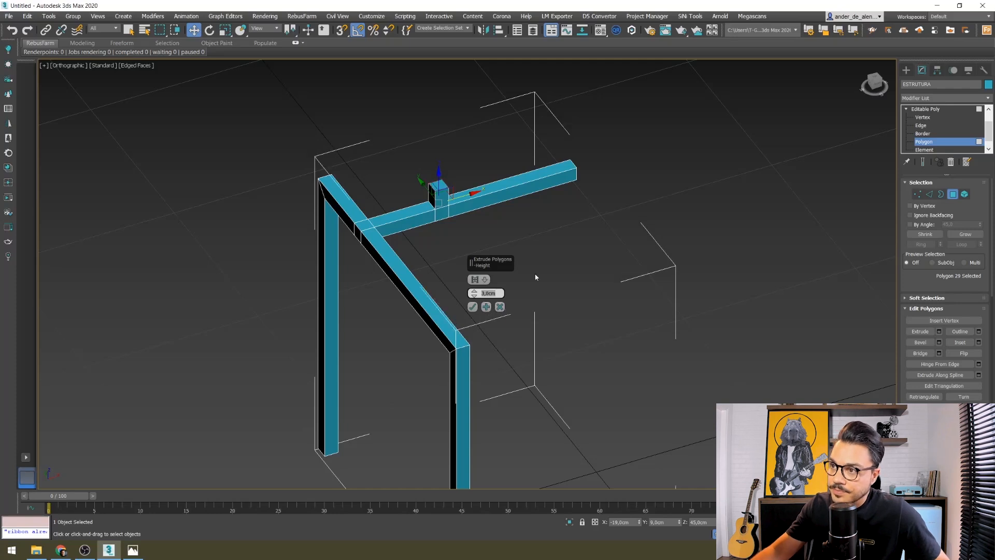
type("4")
key("Return")
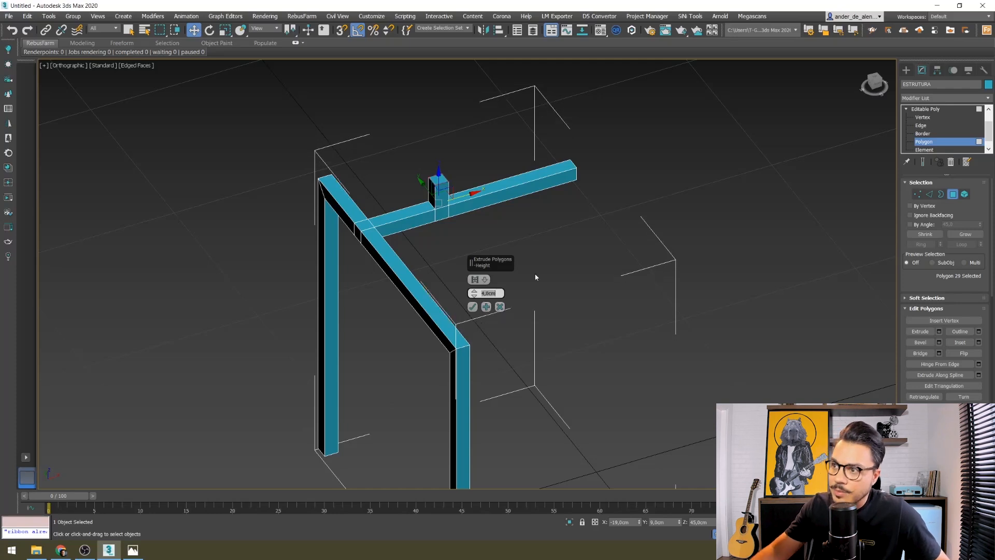
left_click(472, 307)
left_click(952, 195)
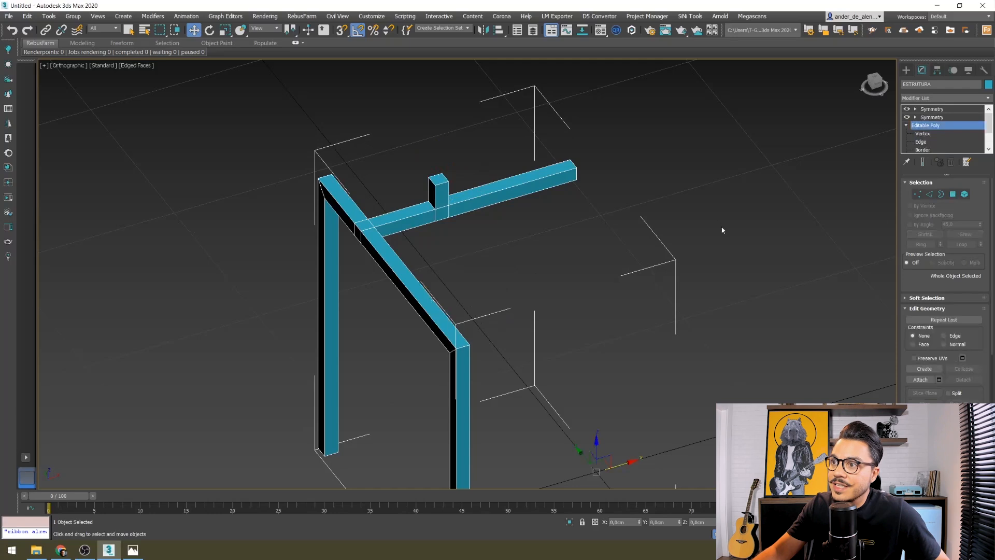
left_click(726, 223)
- Inspect the four posts on the whole frame and compare them with the reference photo BANQUETA CURVA.jpg
middle_click_drag(527, 238, 348, 306)
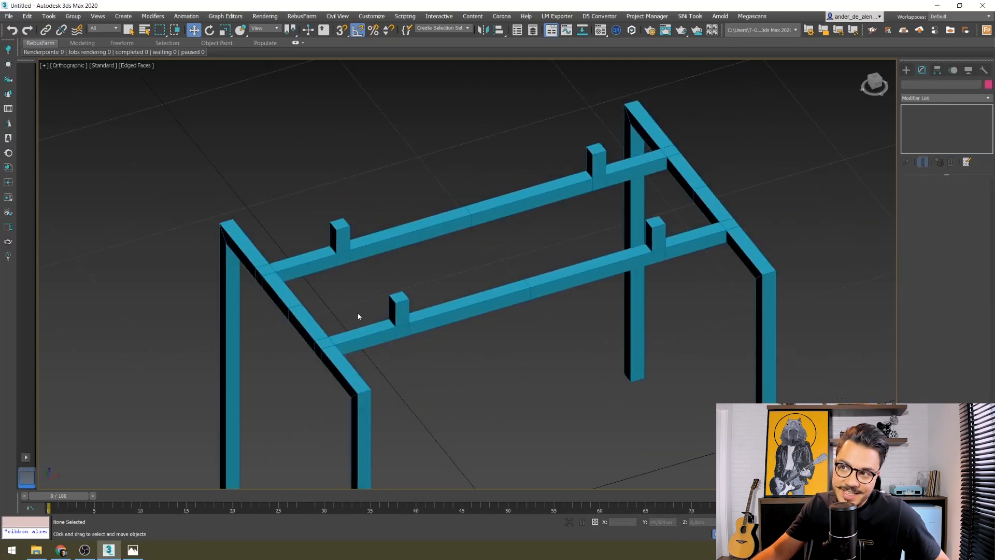
scroll(698, 269, "down", 5)
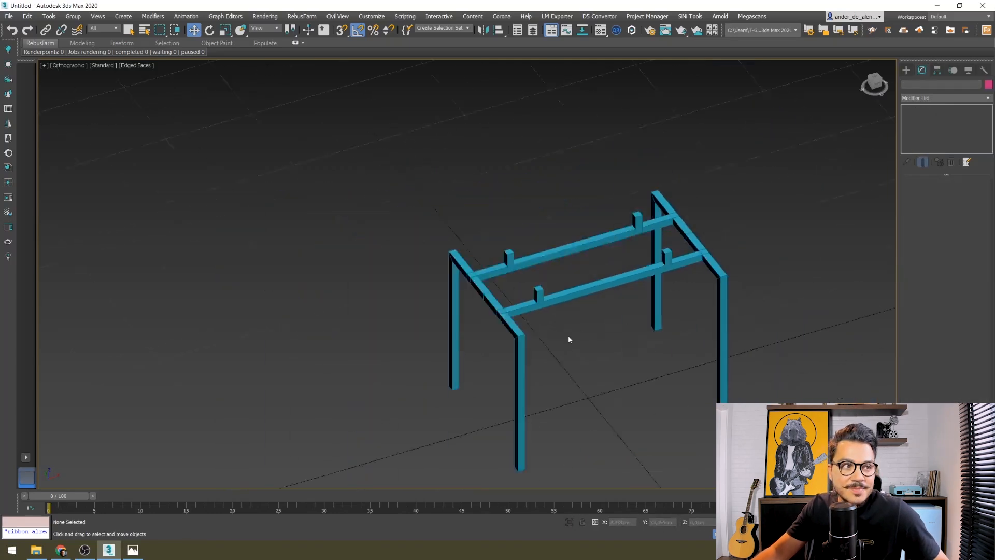
mouse_move(552, 349)
middle_mouse_down("alt")
mouse_move(570, 353)
mouse_move(559, 342)
mouse_move(549, 349)
middle_mouse_up("alt")
left_click(132, 550)
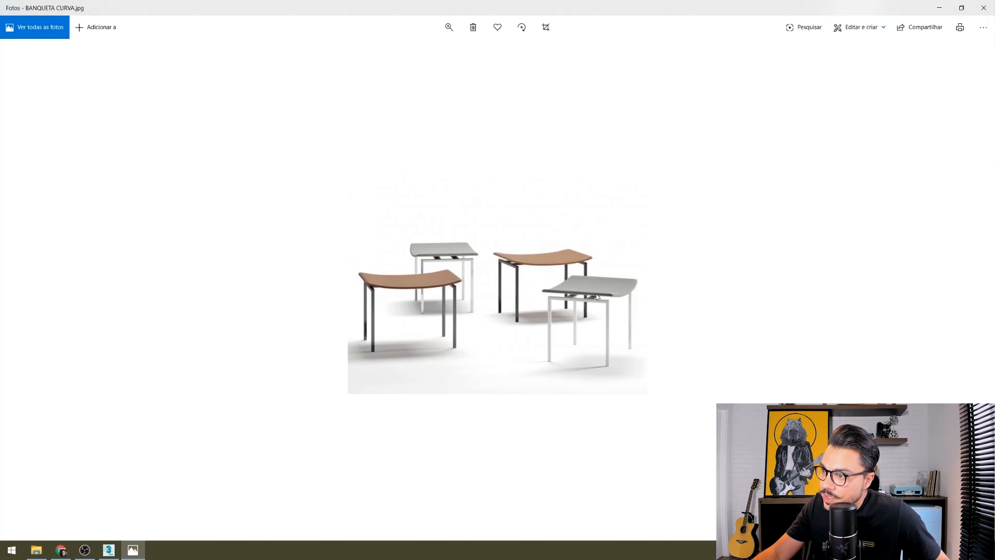
left_click(940, 6)
- Widen the support bars by moving the vertices along the base bar's inner long side by a relative -2 cm in Y, and deselect the frame
key("t")
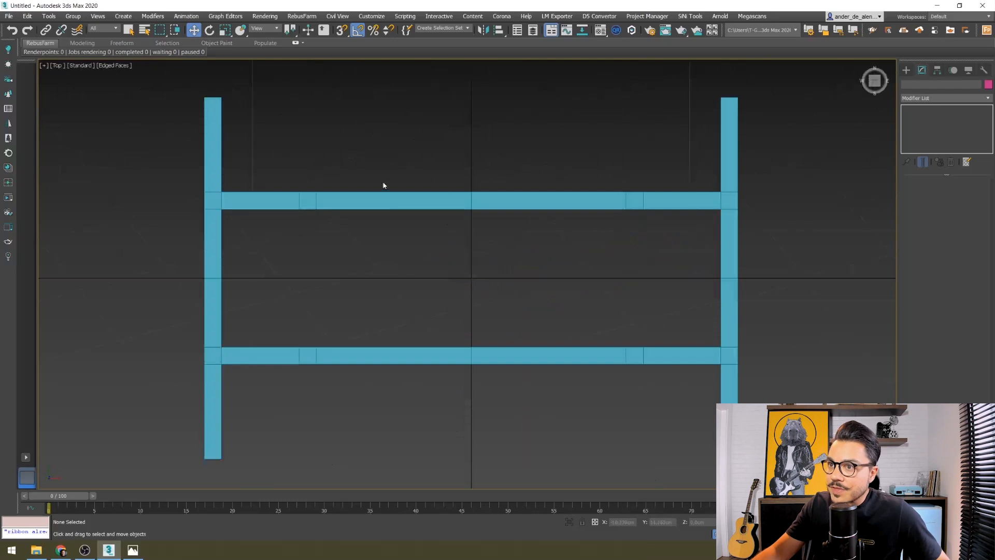
left_click(385, 198)
left_click(924, 134)
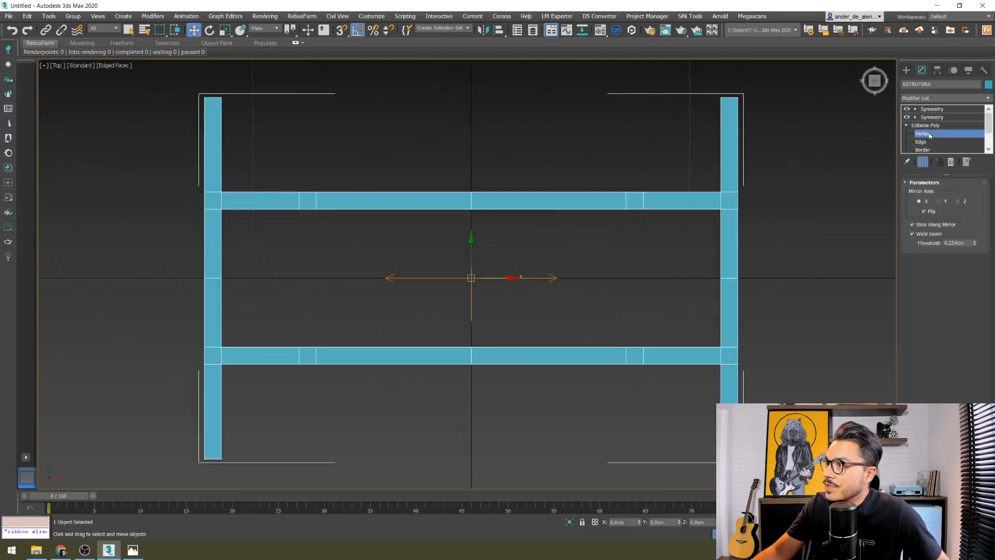
left_click_drag(698, 271, 699, 271)
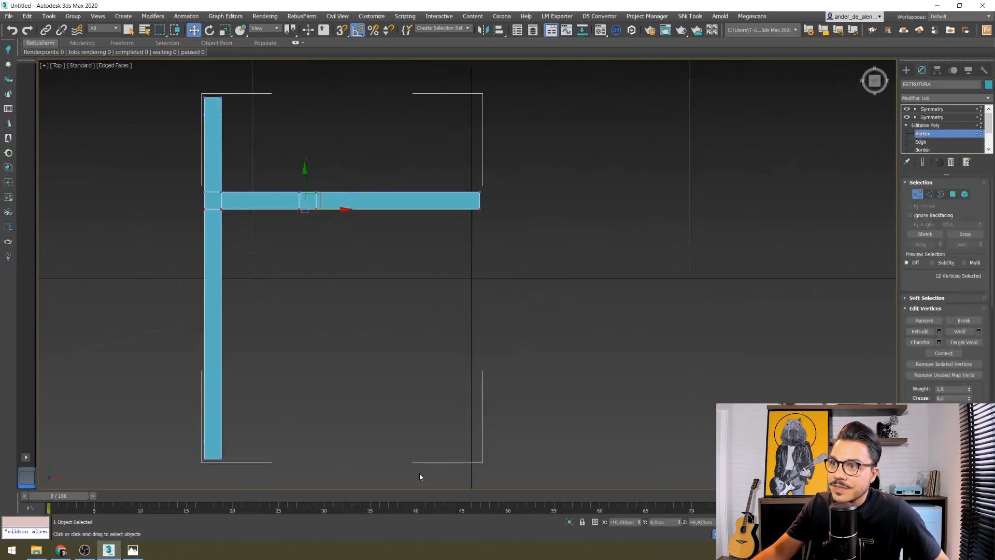
left_click(594, 522)
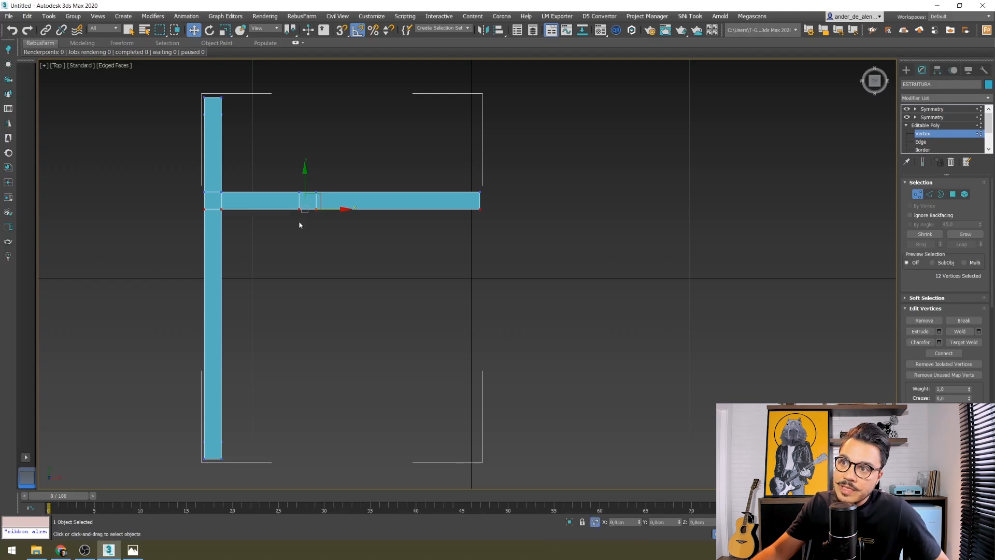
left_click_drag(673, 521, 643, 522)
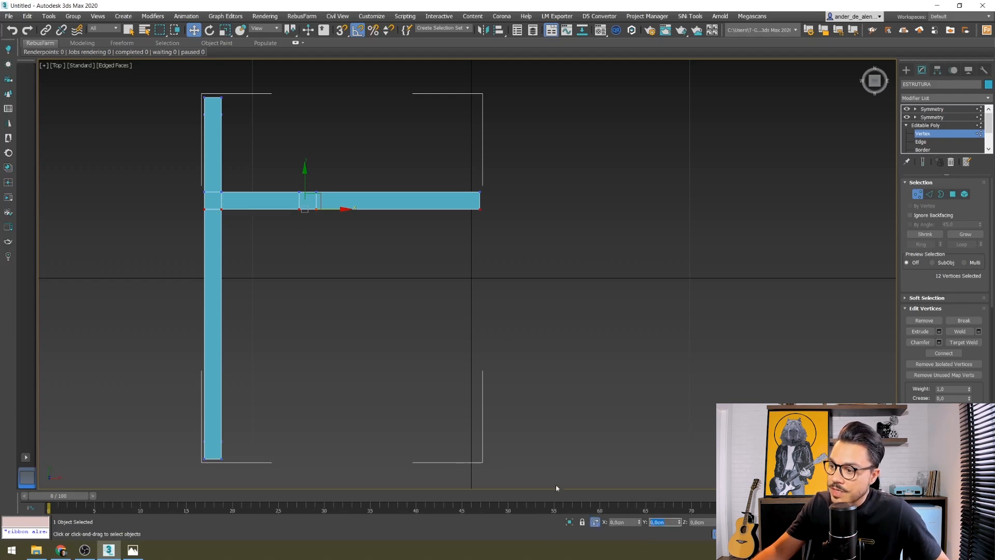
type("-2")
key("Return")
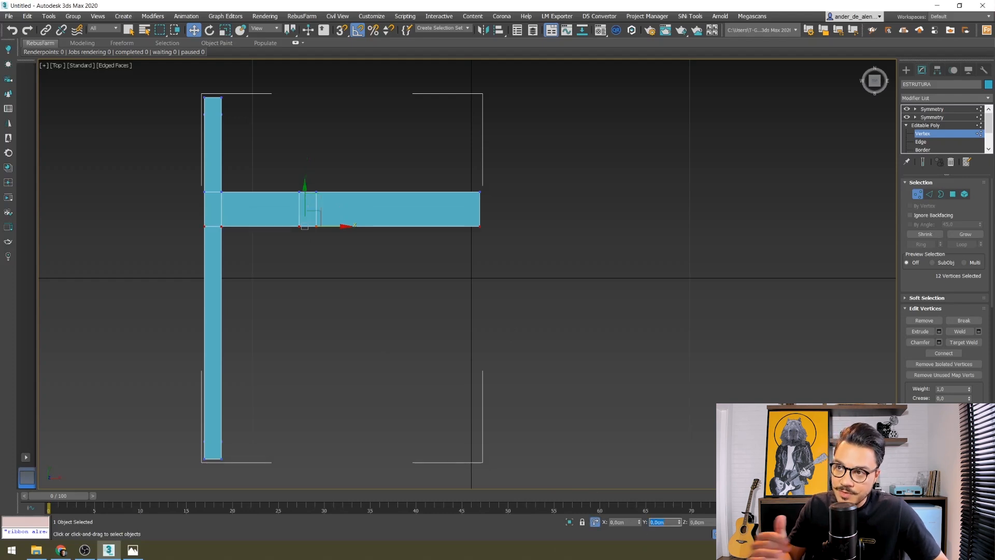
left_click(905, 70)
left_click(626, 281)
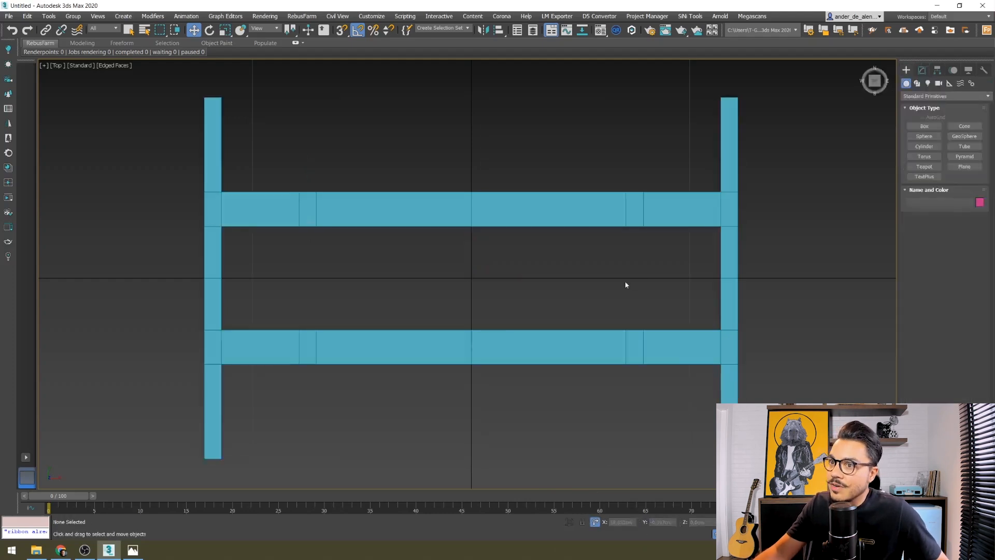
scroll(596, 329, "down", 3)
middle_click_drag(562, 329, 473, 282, "alt")
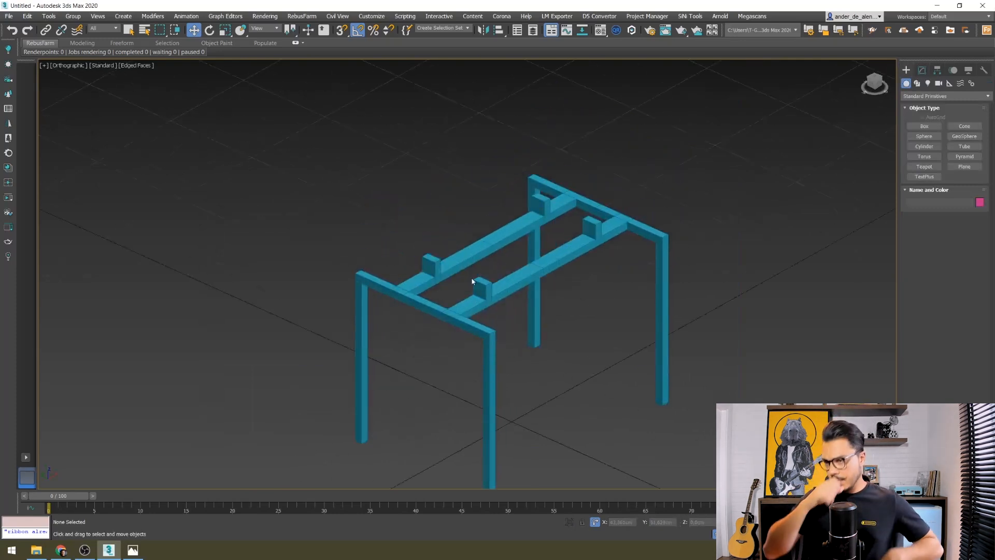
- Compare the frame with the reference photo BANQUETA CURVA.jpg to judge the seat's shape and overhang
right_click(133, 548)
left_click(133, 548)
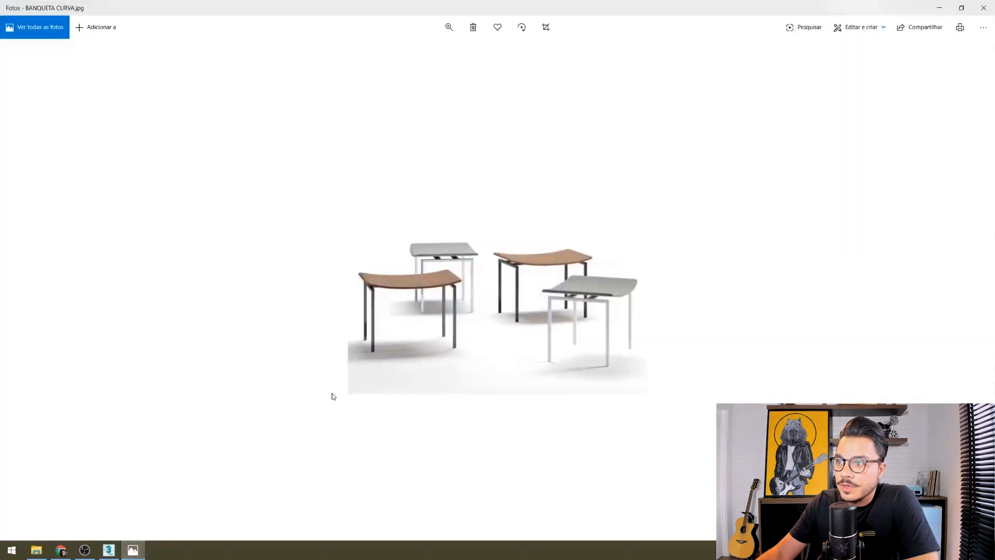
left_click(939, 8)
middle_click_drag(542, 245, 252, 159, "alt")
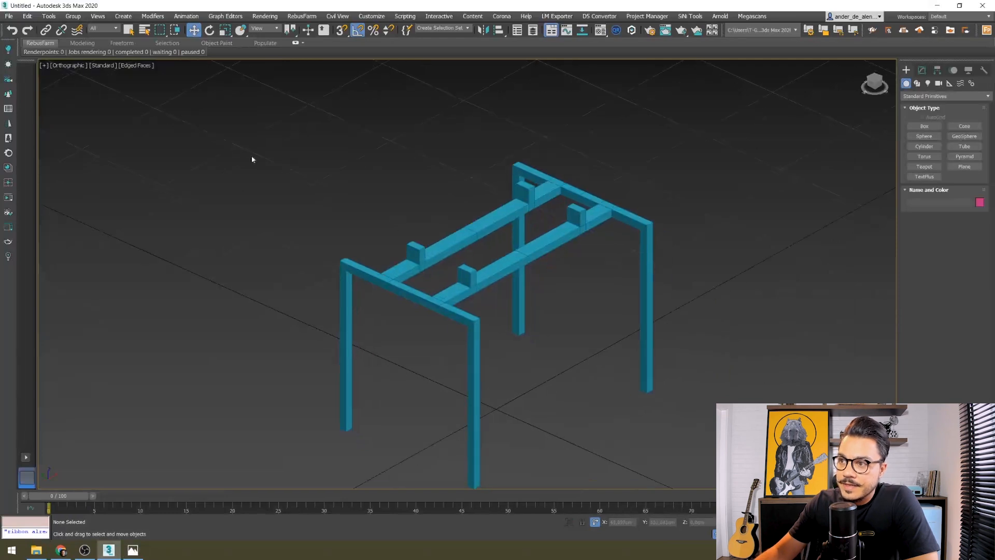
middle_click_drag(501, 172, 496, 158)
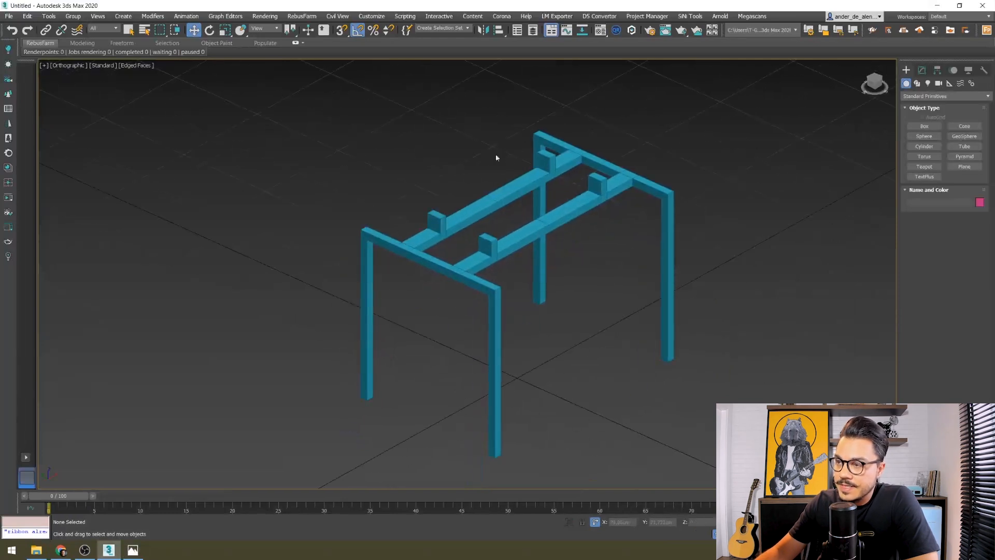
left_click(133, 550)
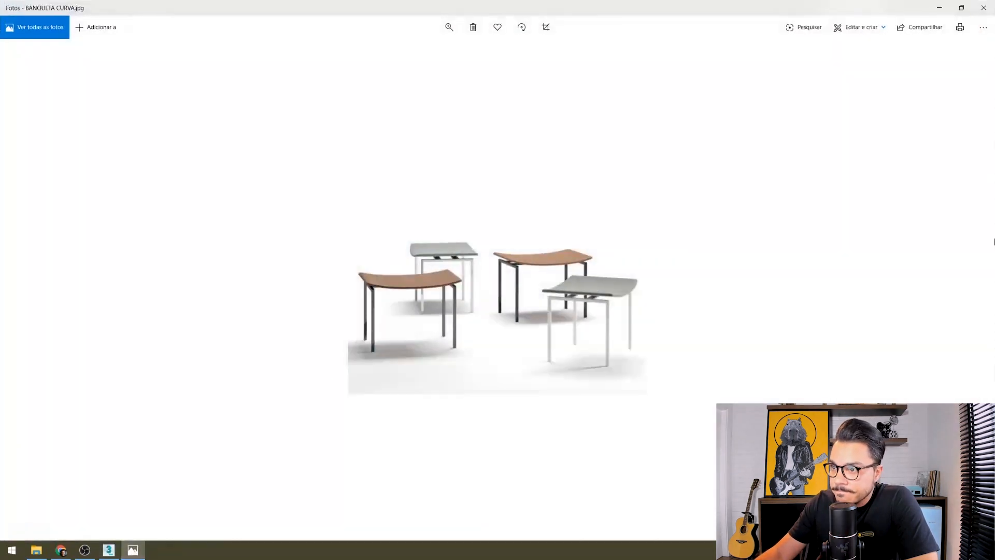
left_click(940, 9)
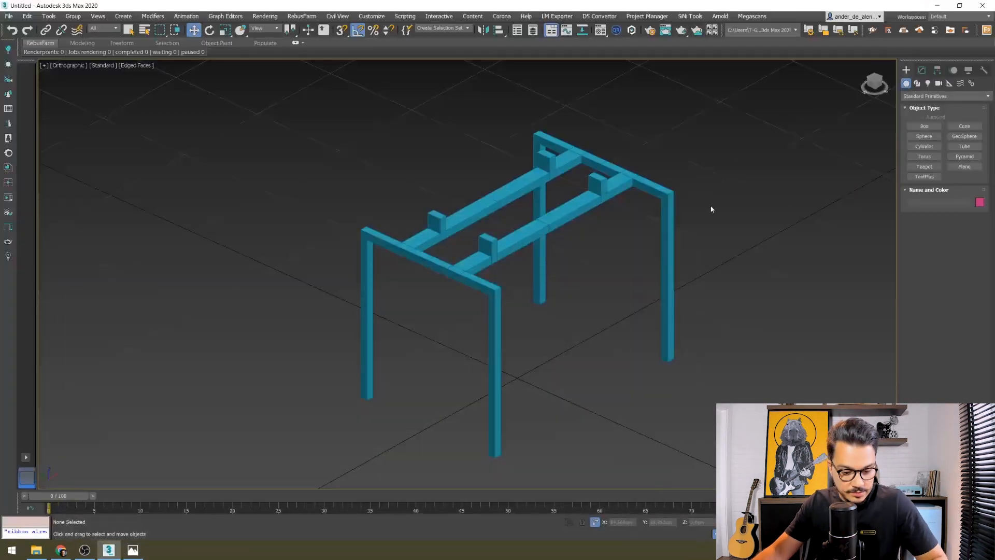
key("t")
left_click(132, 549)
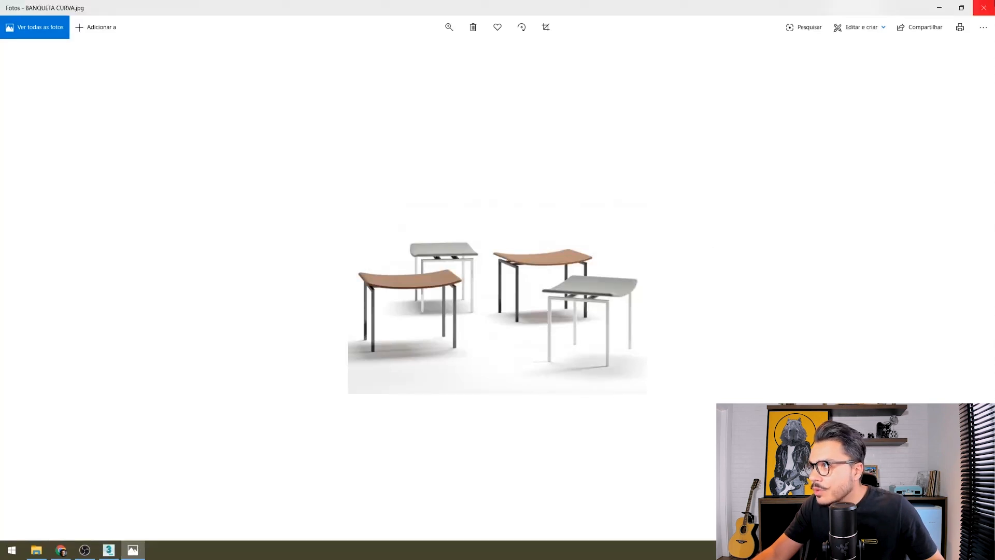
left_click(938, 8)
- Draw a box over the frame in the top view as the seat, with length 50 cm and width 75 cm
scroll(482, 281, "up", 6)
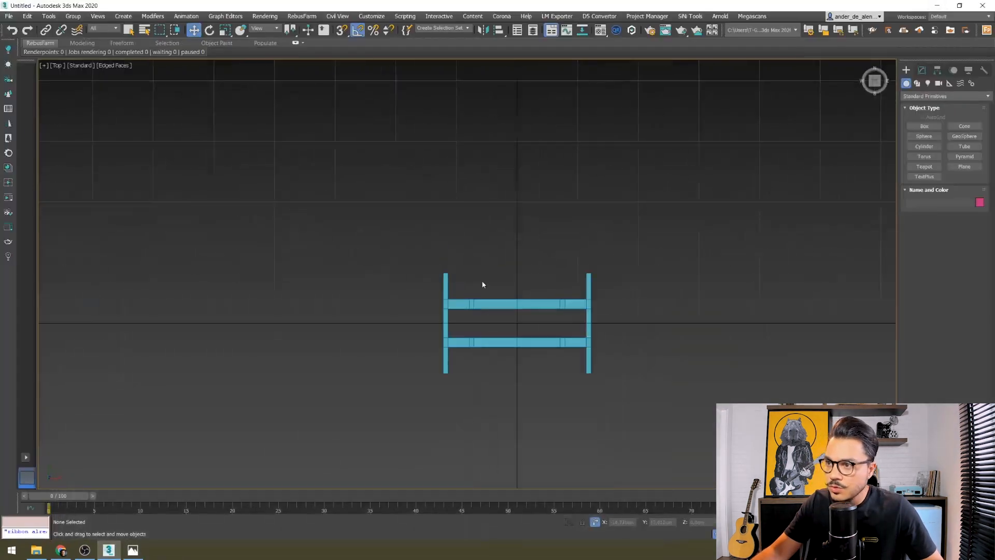
left_click(925, 126)
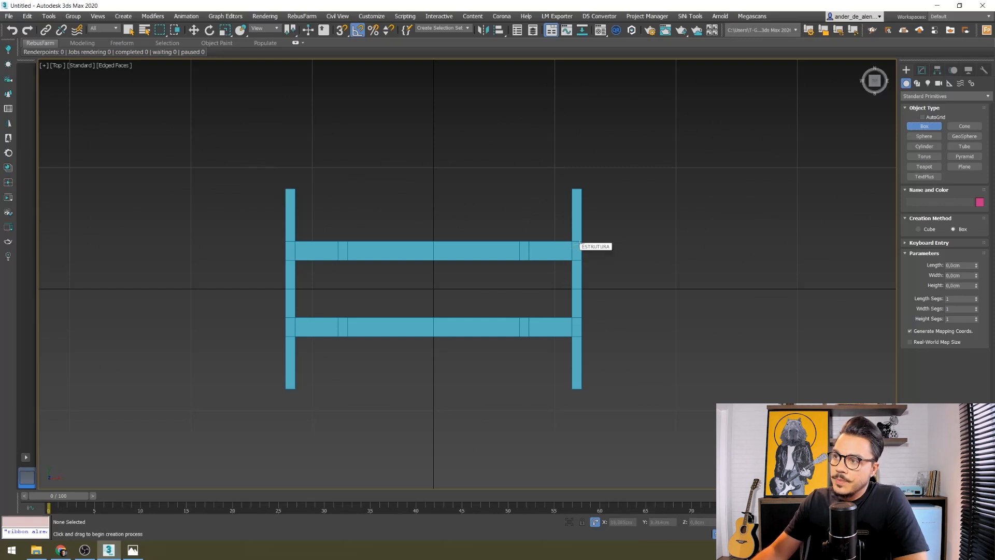
left_click_drag(237, 163, 630, 413)
left_click(634, 394)
left_click(972, 265)
double_click(964, 275)
type("75")
key("Return")
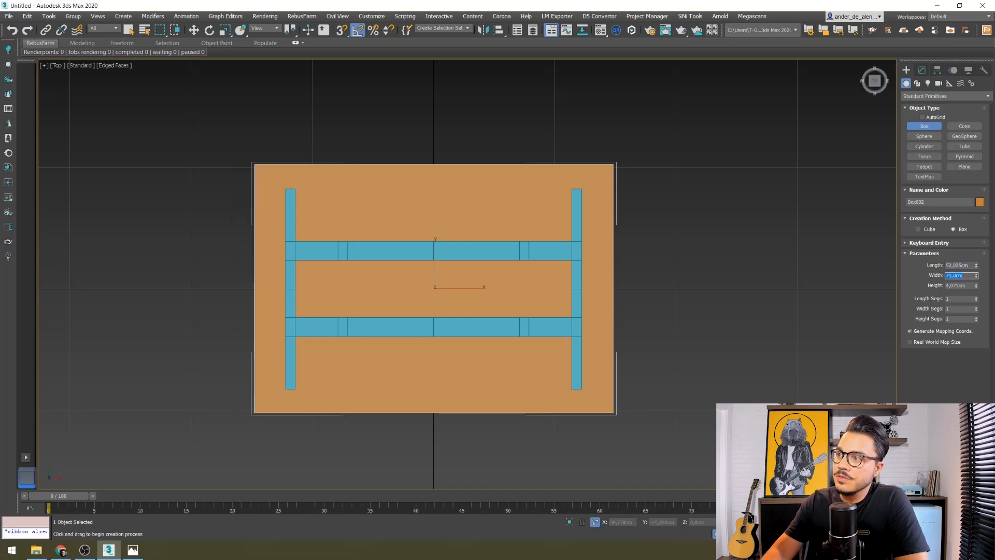
left_click(957, 264)
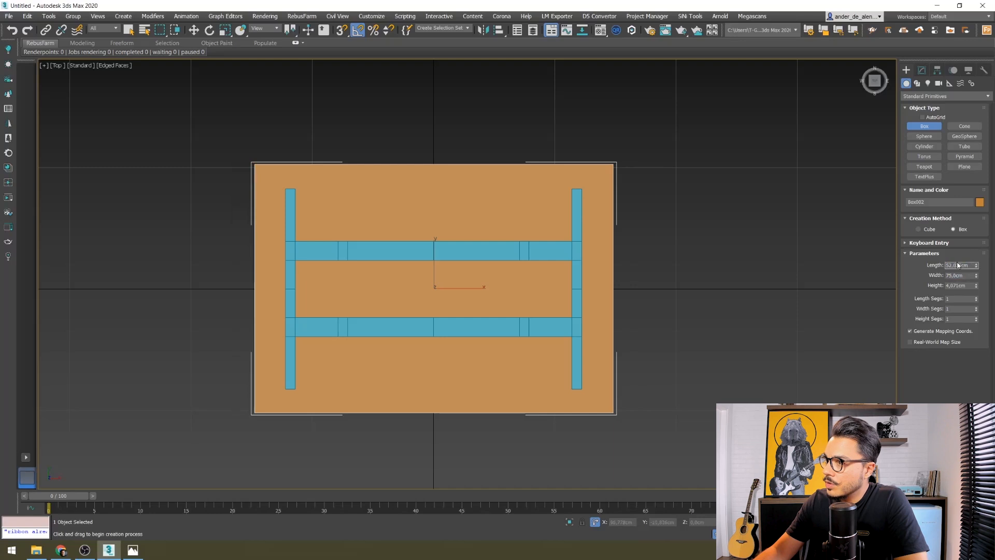
type("50")
key("Return")
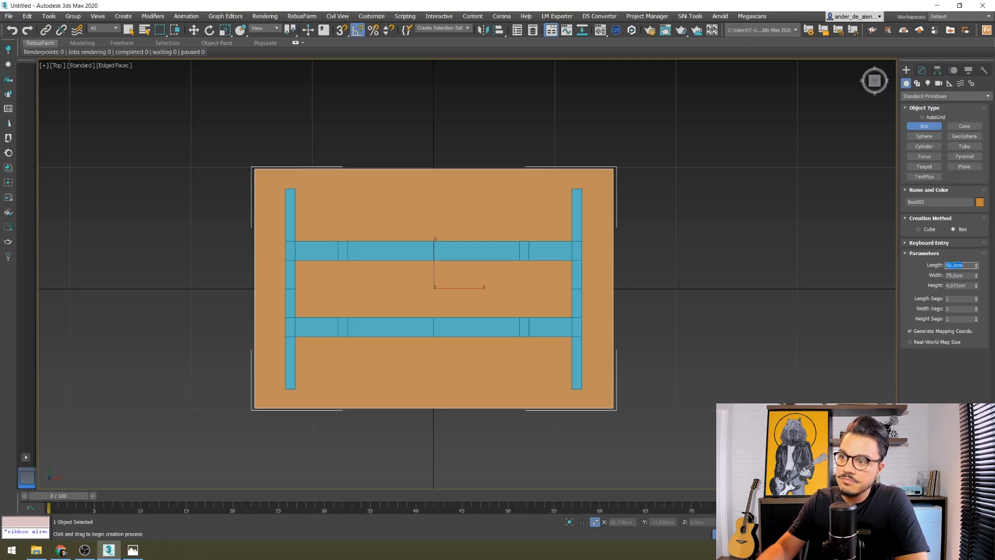
- Set the seat box's height to 4 cm
left_click(959, 286)
middle_click_drag(523, 363, 467, 363)
key("f")
scroll(449, 382, "down", 8)
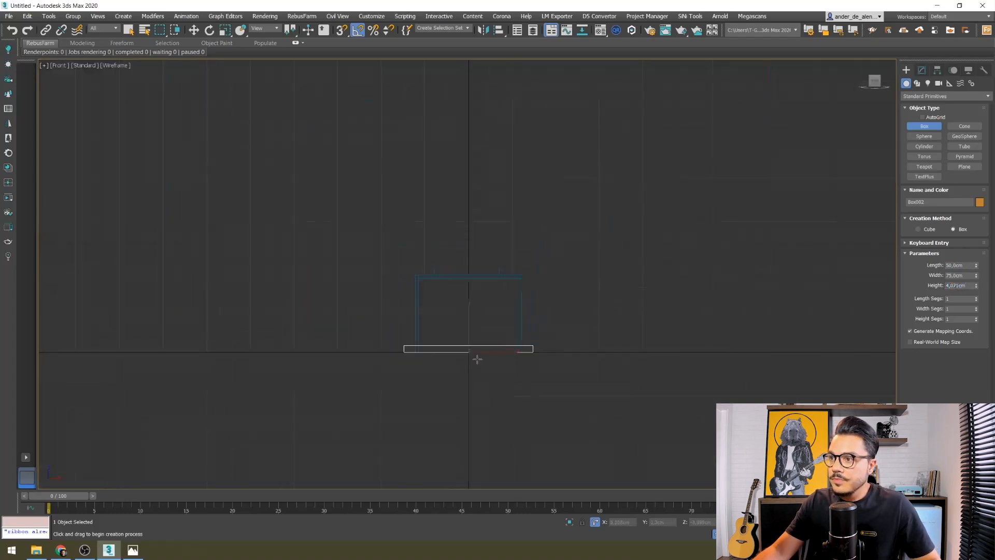
double_click(956, 286)
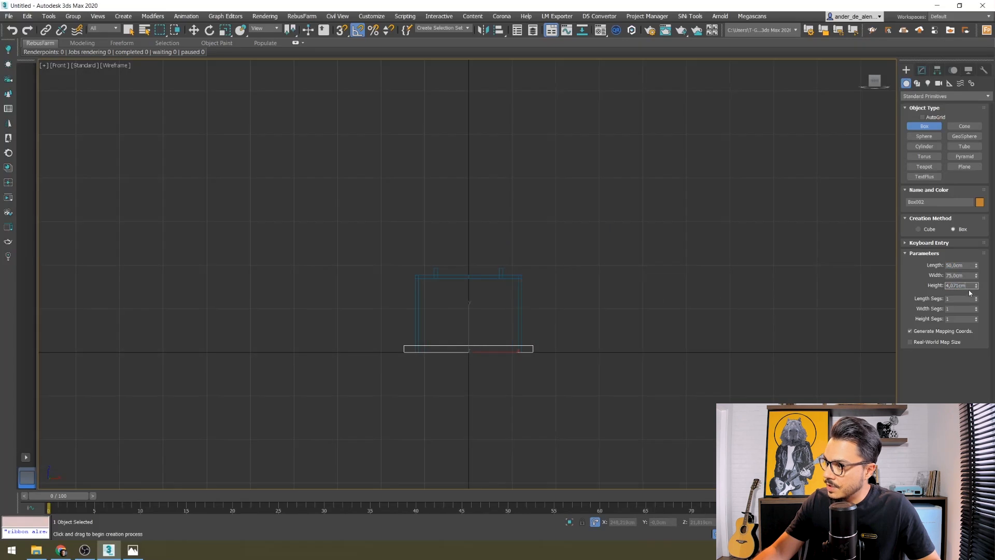
type("4")
key("Return")
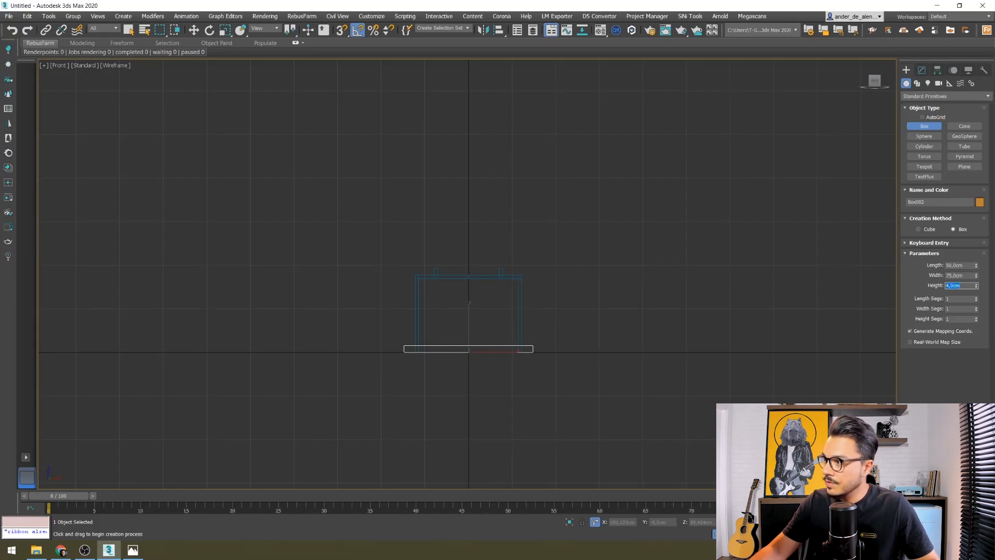
- Centre the seat box on the frame by setting its position to X 0 and Y 0
middle_click_drag(549, 321, 452, 357, "alt")
scroll(515, 342, "up", 5)
scroll(515, 342, "down", 5)
key("w")
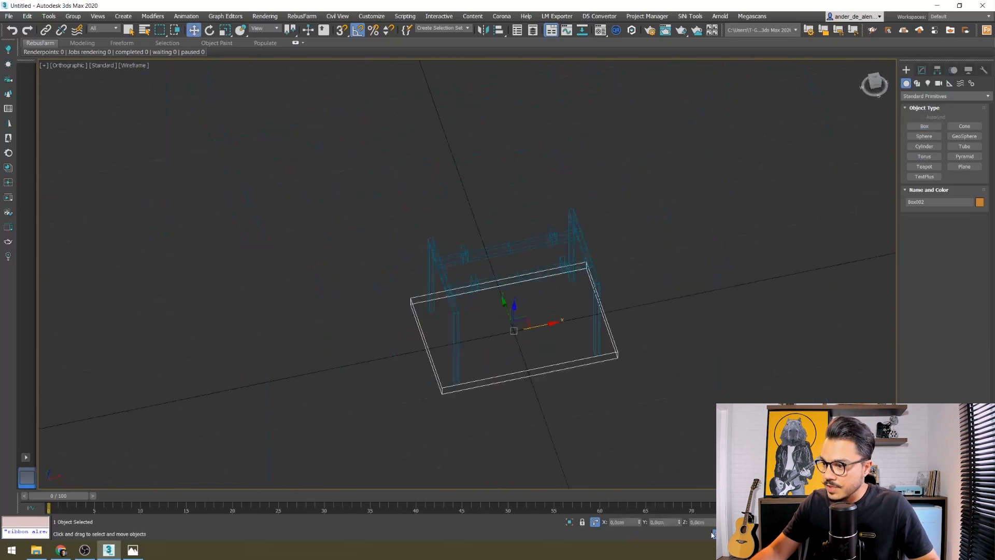
left_click(662, 522)
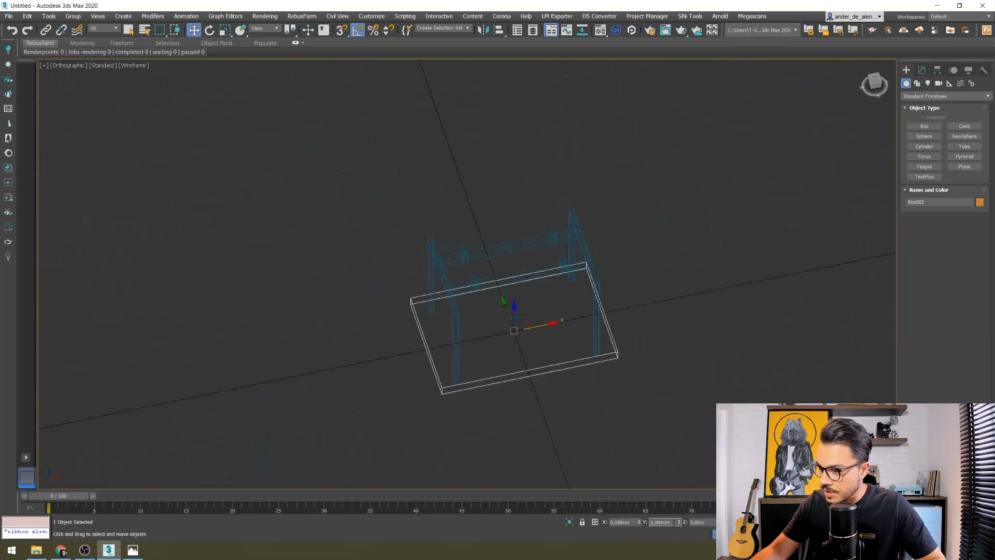
type("0")
left_click(636, 521)
type("0")
key("Return")
- Raise the seat box in the front view onto the frame's posts, to a Z position of about 48.7 cm
middle_click_drag(524, 462, 517, 335, "alt")
key("f")
scroll(531, 320, "down", 4)
middle_click_drag(532, 284, 481, 321)
left_click_drag(482, 321, 460, 201)
scroll(493, 246, "down", 2)
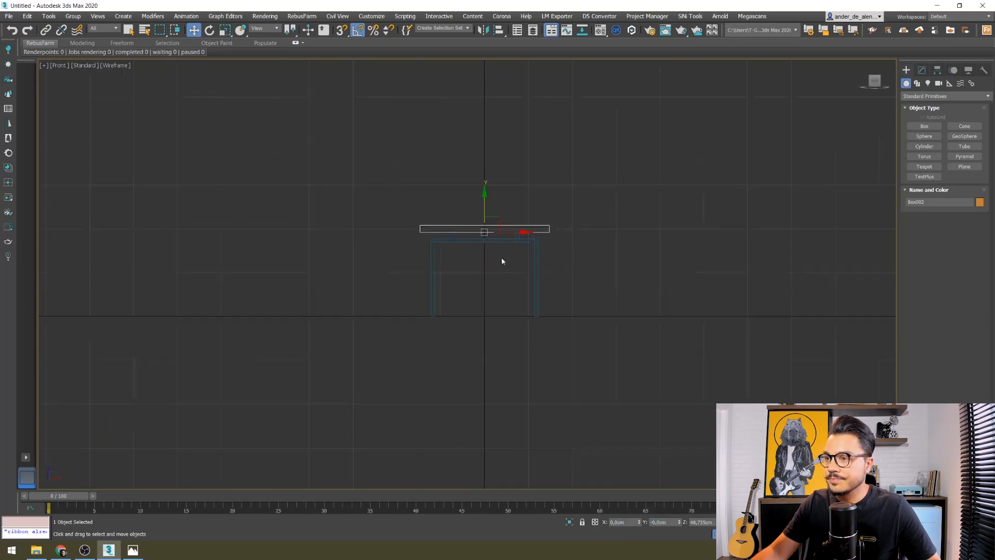
key("t")
scroll(481, 322, "down", 5)
mouse_move(482, 341)
middle_mouse_down("alt")
mouse_move(504, 301)
mouse_move(468, 303)
middle_mouse_up("alt")
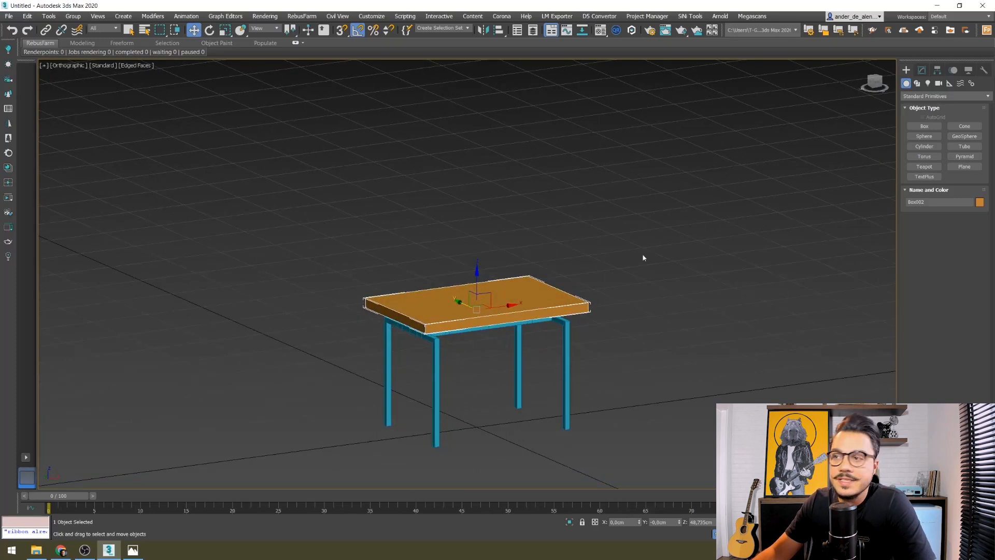
- Subdivide the seat box with 10 length segments and 20 width segments
left_click(921, 71)
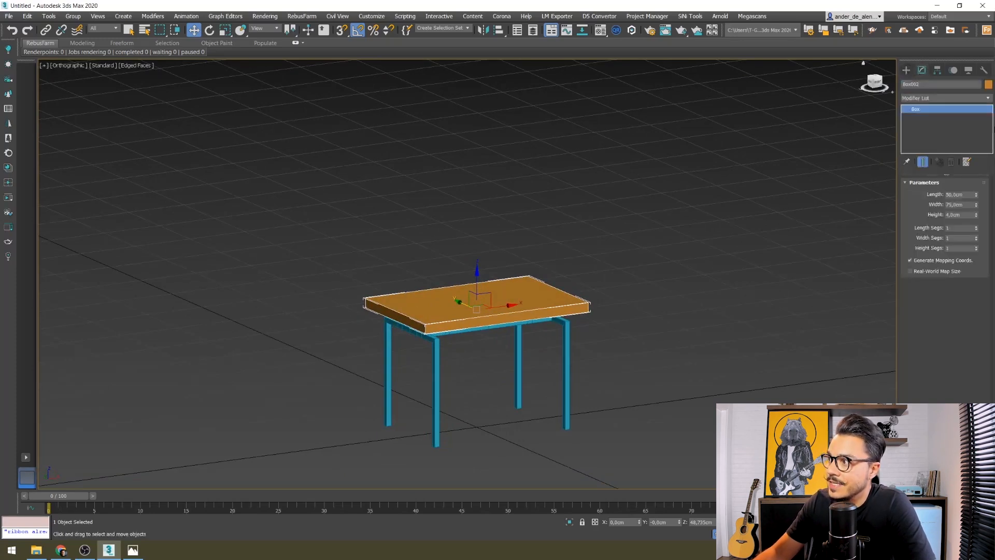
left_click(957, 229)
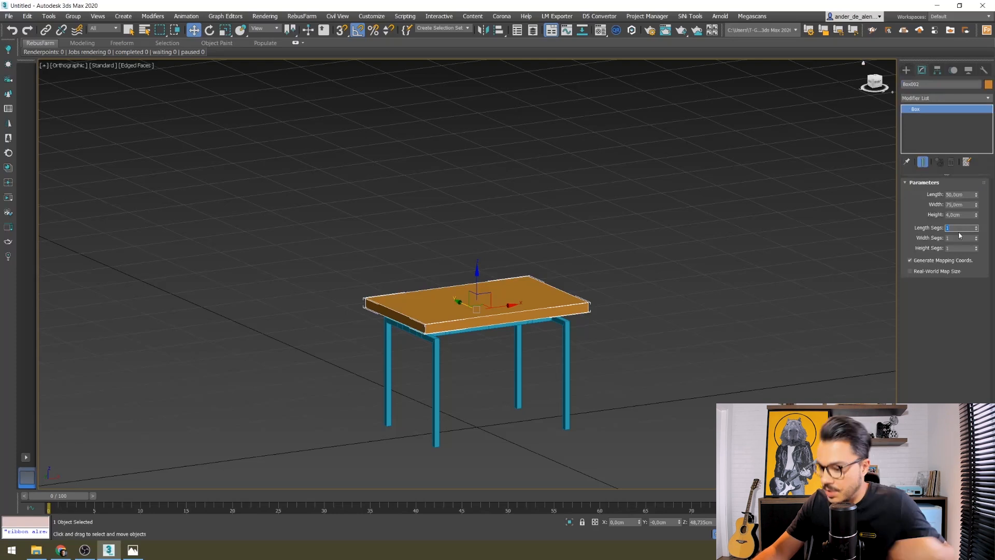
type("10")
left_click(957, 238)
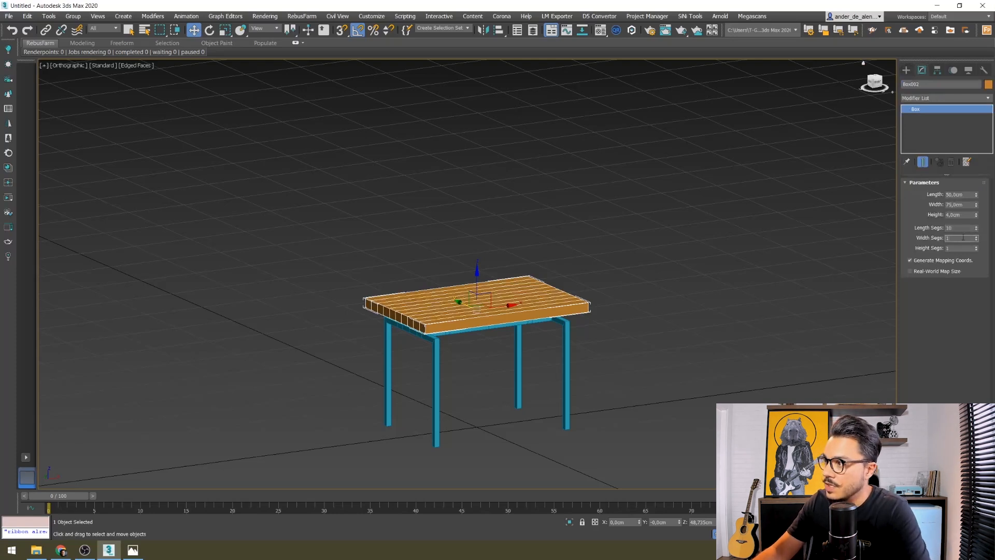
type("110")
left_click(955, 248)
left_click(958, 238)
type("1")
left_click(957, 248)
left_click_drag(962, 238, 941, 241)
key("Return")
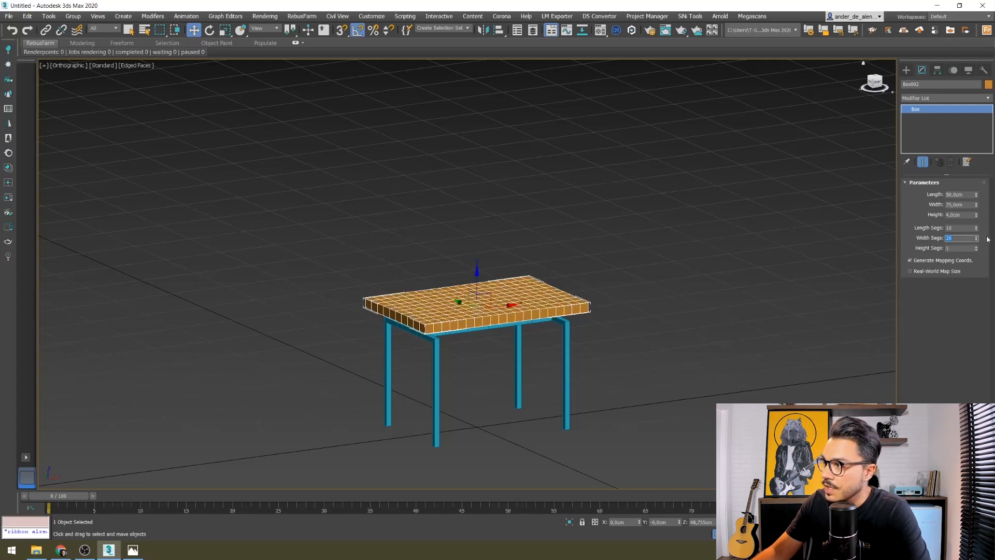
- Try 2 height segments on the seat box, and return the value to 1
left_click(967, 249)
type("2")
key("Return")
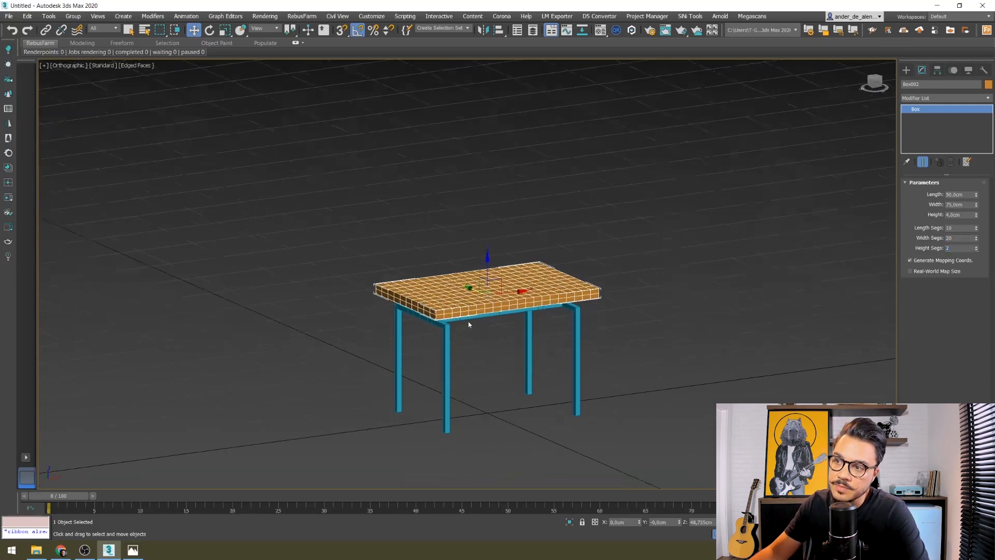
scroll(468, 325, "up", 5)
left_click(965, 250)
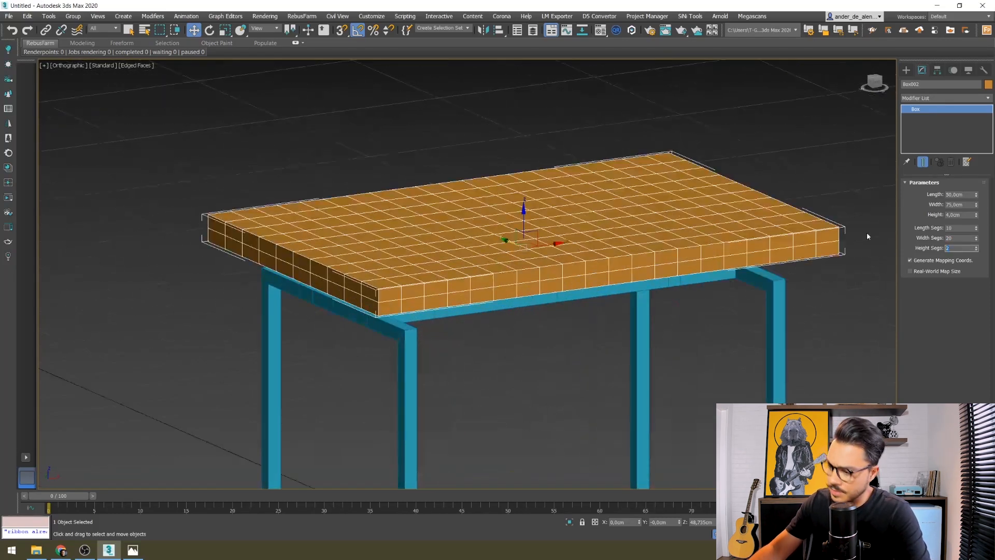
type("1")
key("Return")
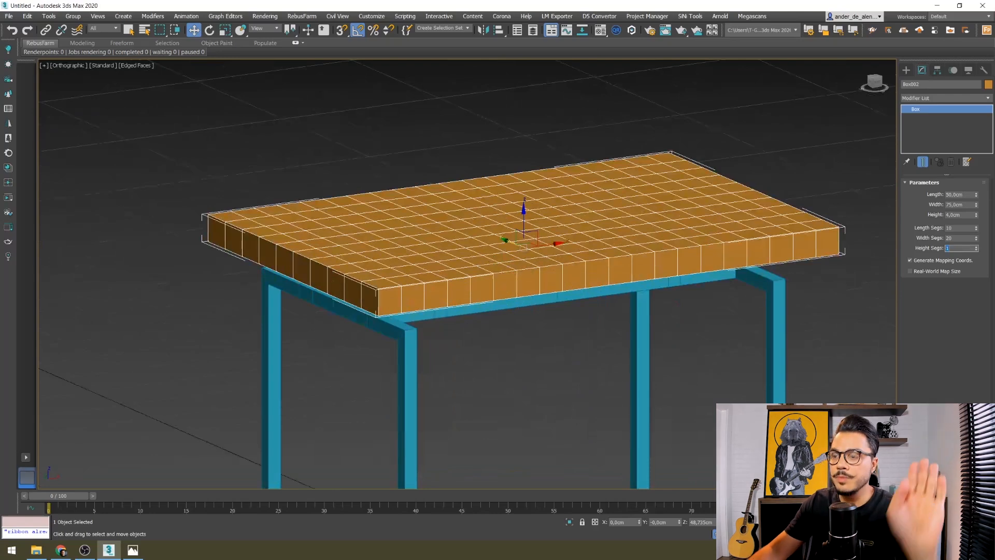
- Inspect the segmented seat box and how it sits on the frame
left_click(905, 70)
left_click(764, 139)
scroll(660, 235, "down", 3)
left_click(478, 263)
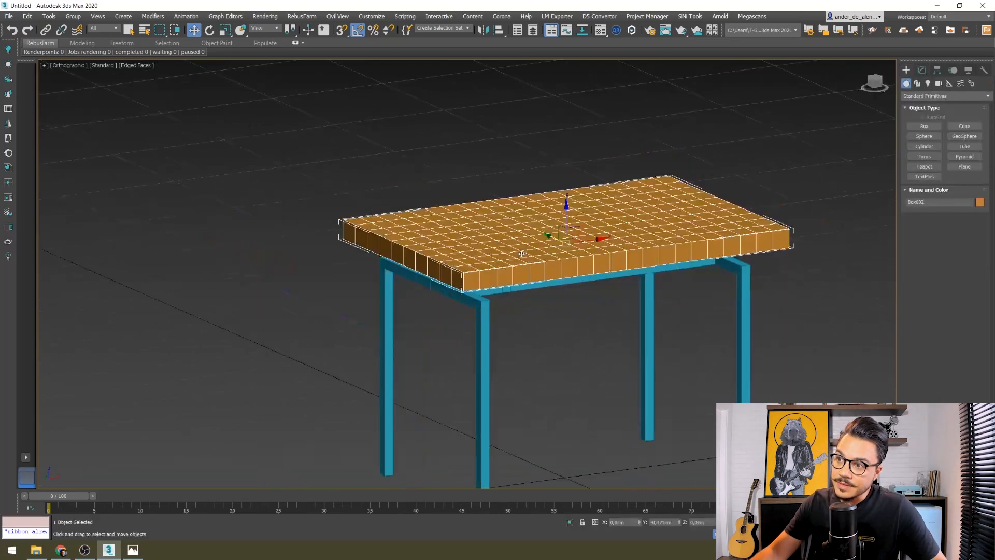
middle_click_drag(514, 301, 475, 297)
left_click(530, 337)
middle_click_drag(489, 382, 545, 336)
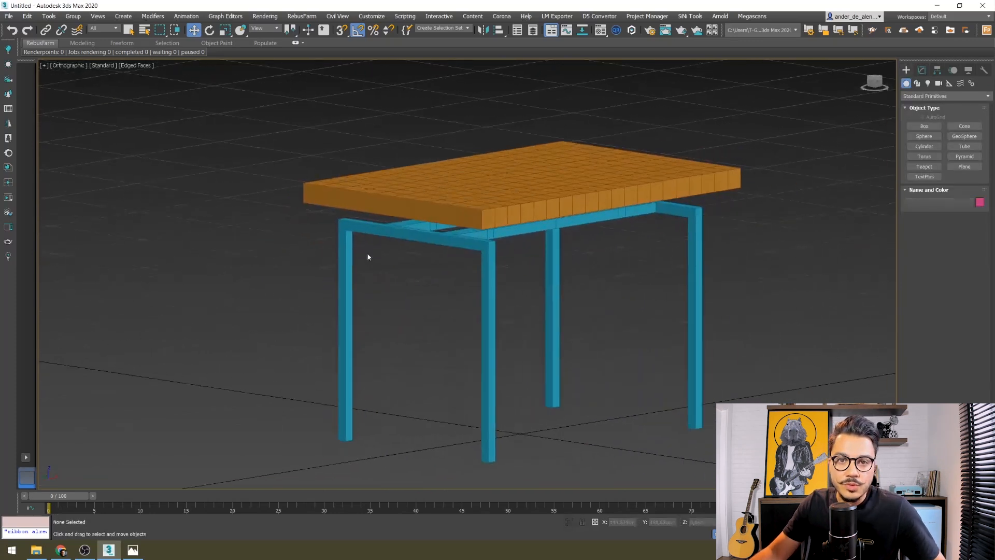
scroll(459, 362, "up", 1)
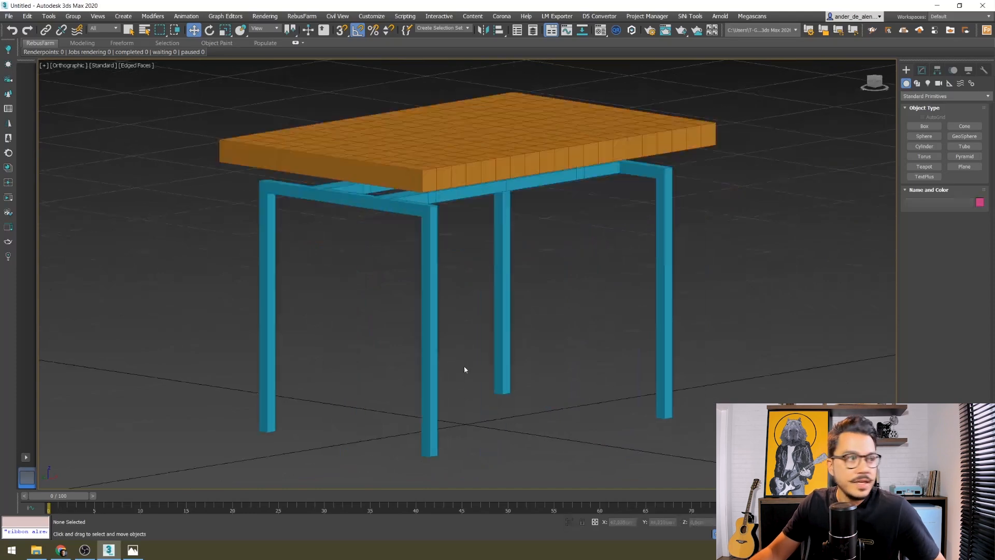
scroll(464, 369, "down", 3)
middle_click_drag(473, 360, 417, 337)
- Select the seat box and add a Bend modifier to it
left_click(425, 266)
scroll(425, 267, "up", 3)
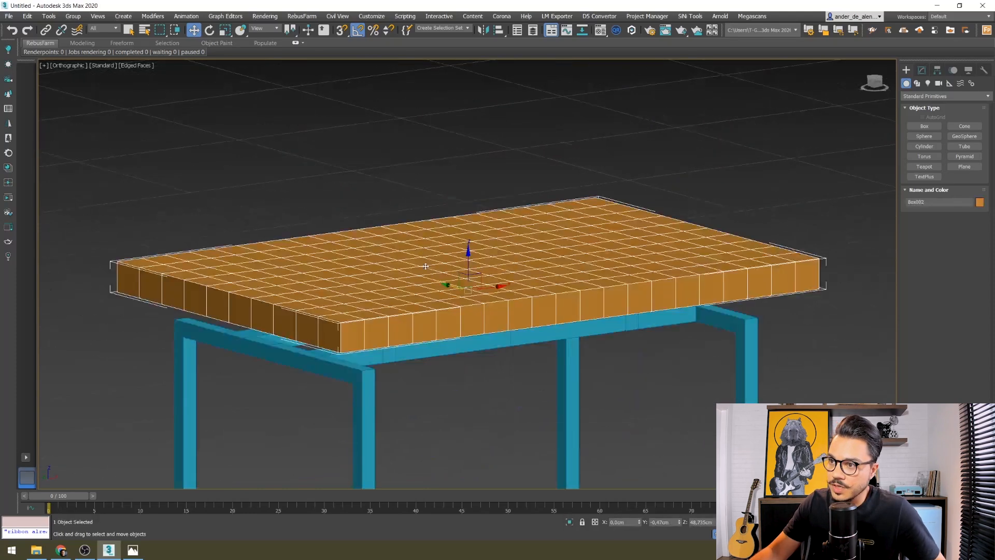
scroll(367, 246, "down", 3)
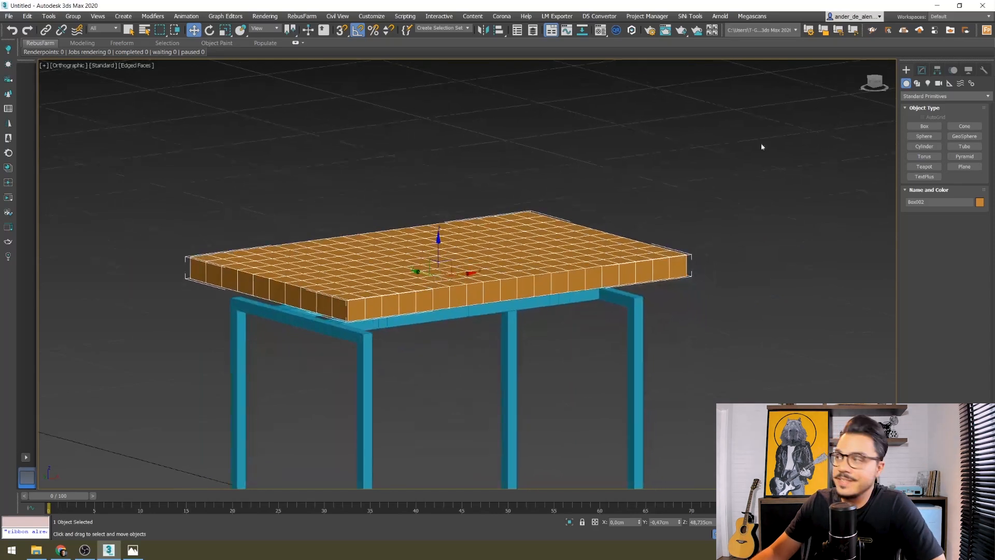
left_click(921, 70)
left_click(937, 98)
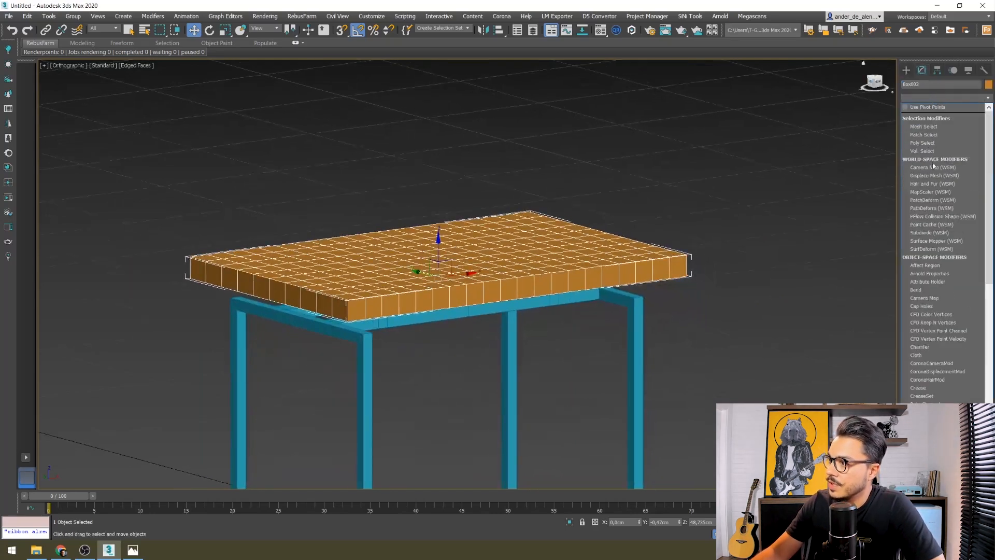
left_click(917, 290)
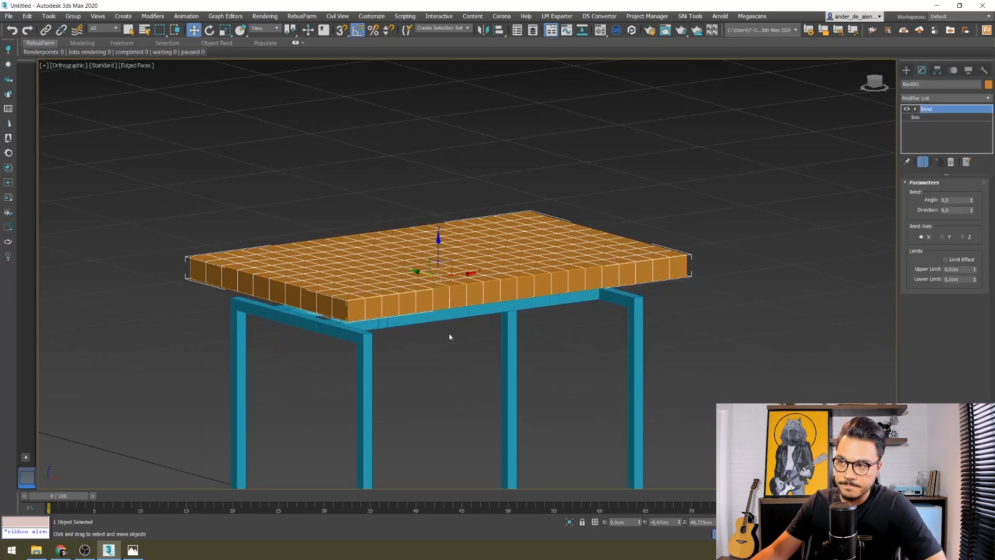
- Bend the seat by about -41 degrees, trying the Y and Z bend axes before settling on X
middle_click_drag(582, 340, 585, 342, "alt")
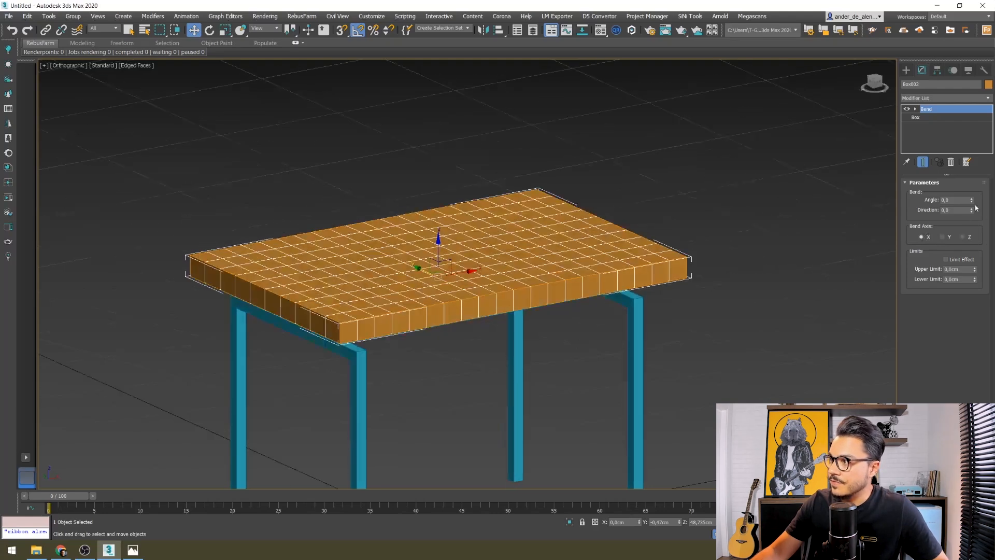
left_click_drag(971, 201, 946, 244)
key("ctrl+z")
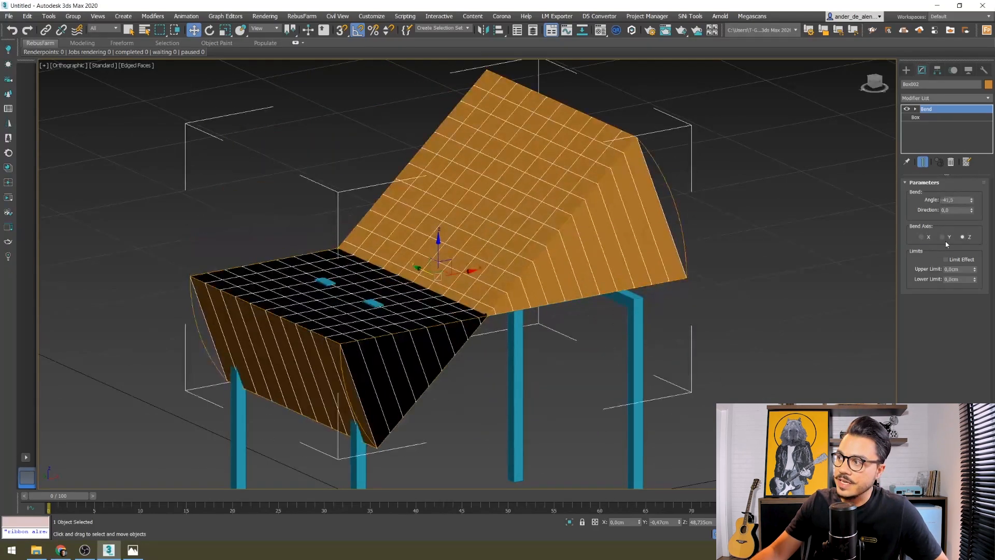
left_click(944, 238)
middle_click_drag(713, 321, 642, 353, "alt")
left_click(921, 237)
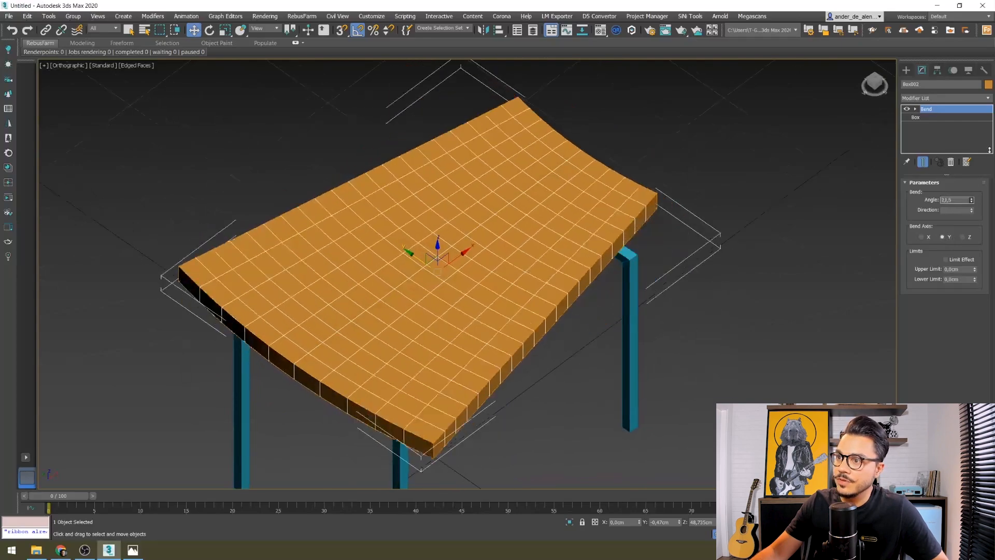
left_click(962, 236)
left_click(942, 236)
left_click(923, 236)
middle_click_drag(718, 293, 697, 258, "alt")
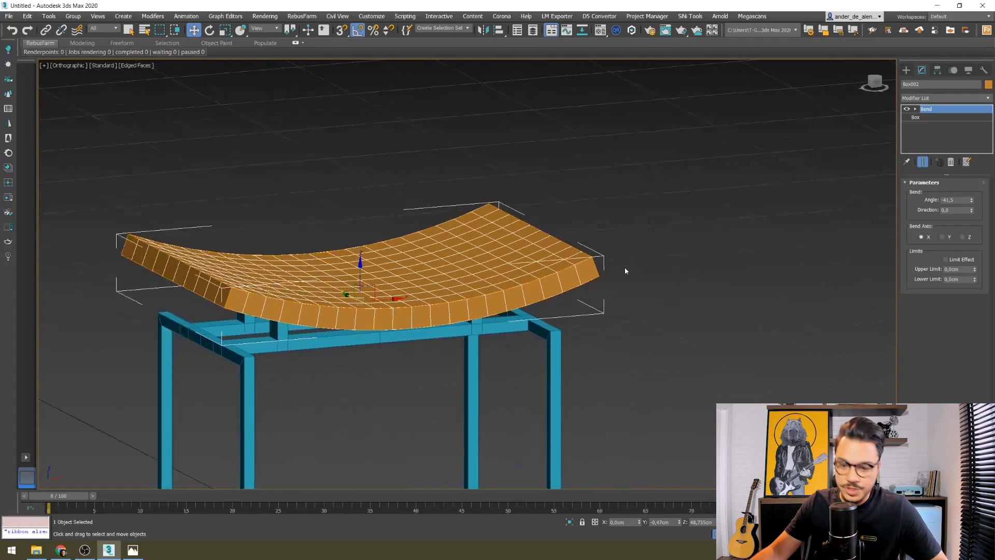
- In the front view, adjust the seat's bend angle to -46.5 and lower the seat onto the frame
key("f")
key("z")
mouse_move(971, 200)
left_mouse_down()
mouse_move(974, 186)
mouse_move(979, 204)
left_mouse_up()
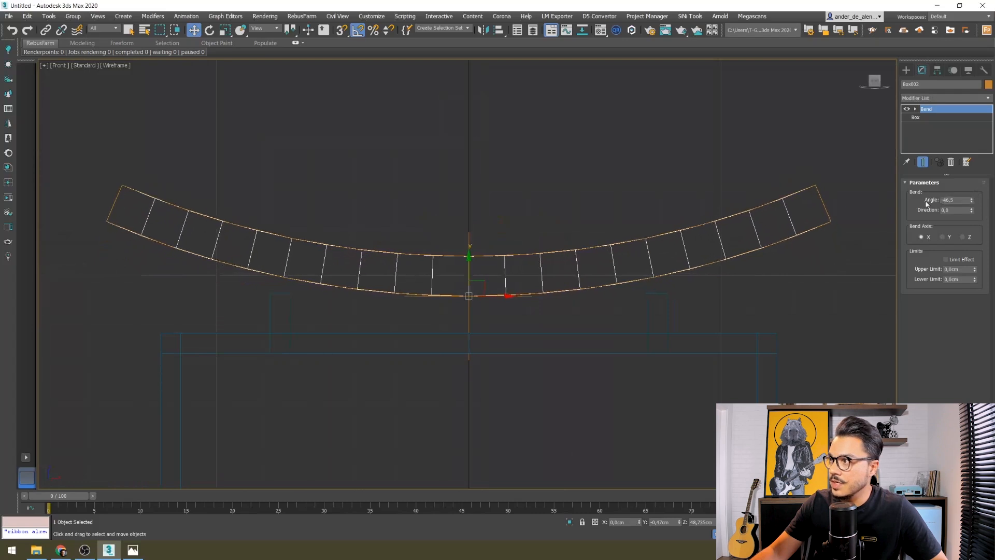
left_click(911, 118)
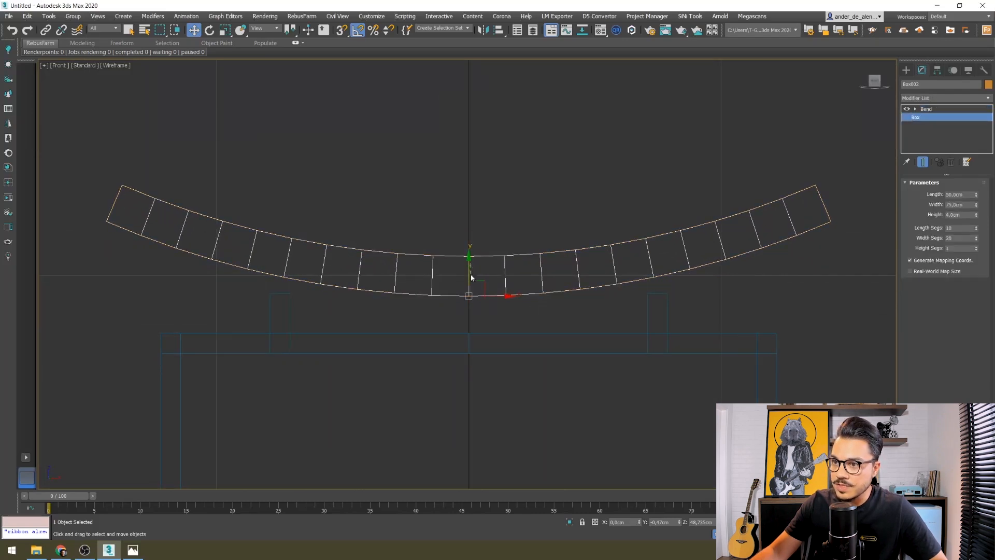
left_click_drag(466, 268, 461, 304)
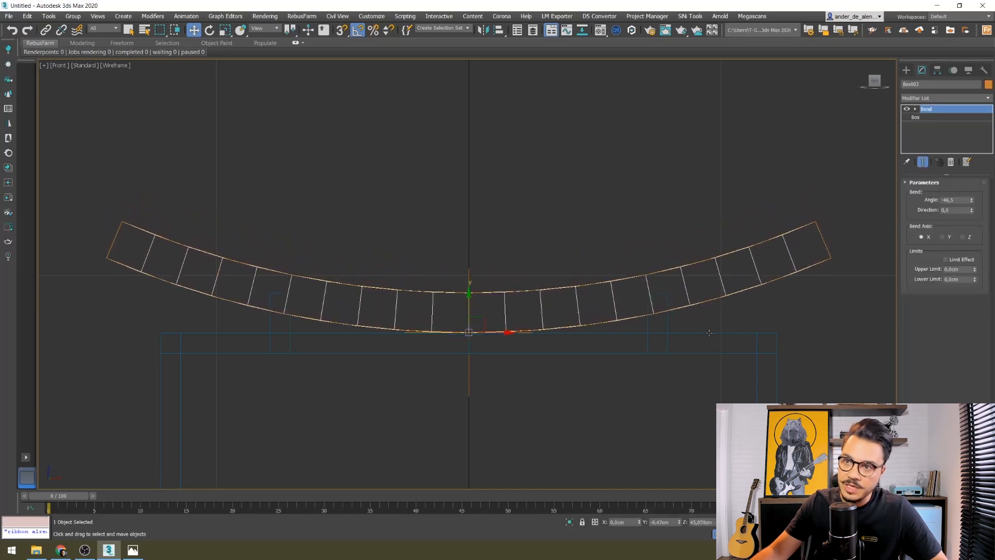
- Flatten the seat's curve by setting the Bend modifier's angle to -25.5
left_click(935, 118)
left_click(932, 109)
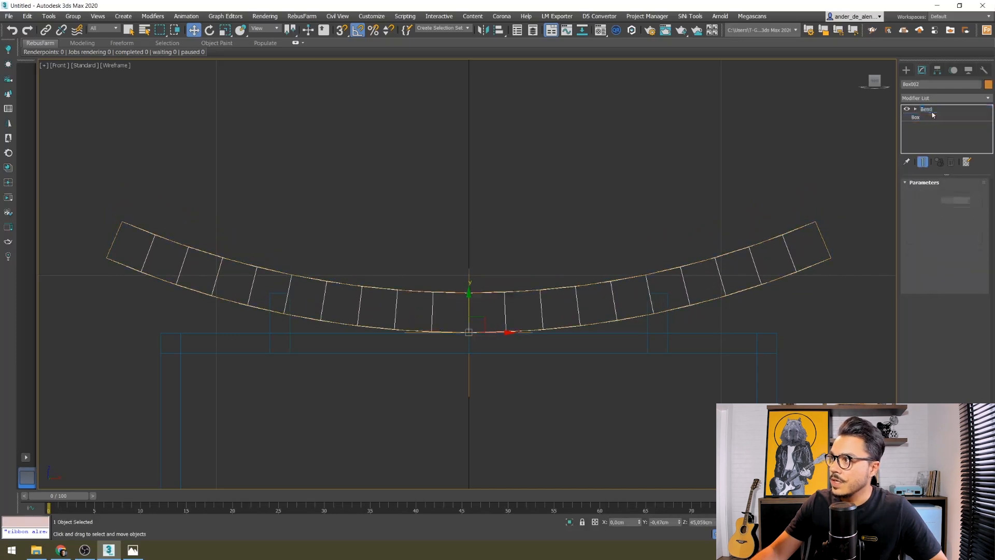
left_click(914, 109)
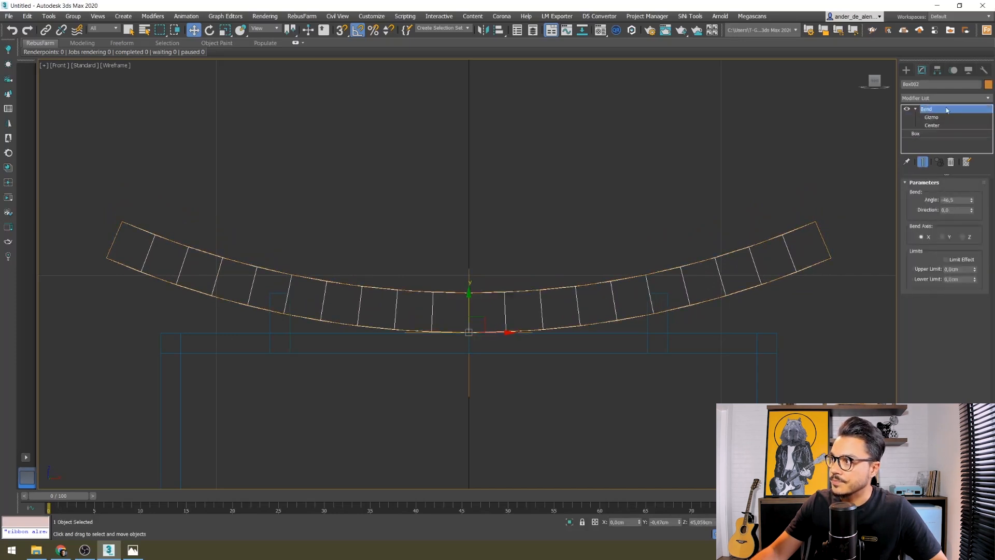
mouse_move(973, 203)
left_mouse_down()
mouse_move(975, 179)
mouse_move(966, 185)
left_mouse_up()
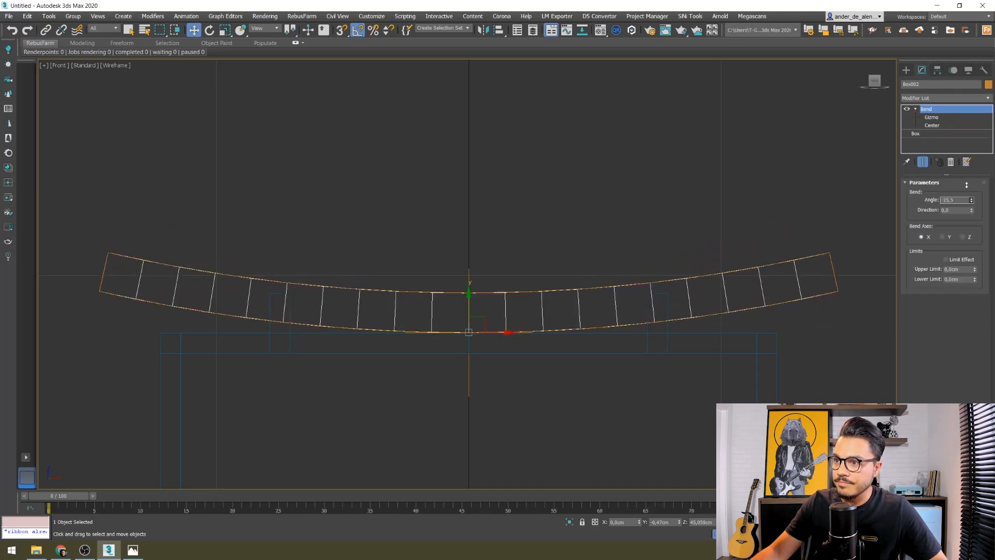
left_click_drag(966, 185, 967, 185)
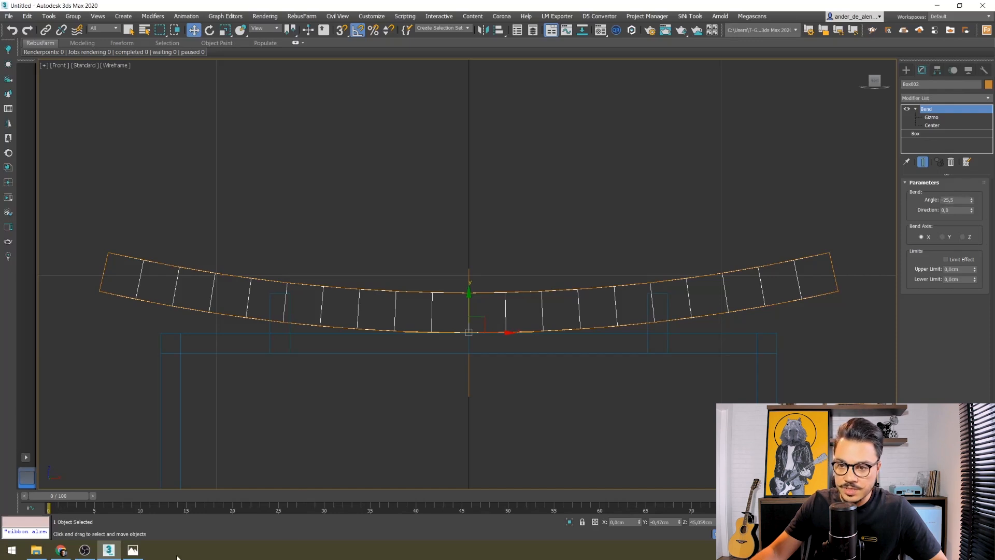
- Check the reference photo, raise the seat to about 46.1 cm, and show it shaded above the frame
left_click(136, 550)
left_click(139, 550)
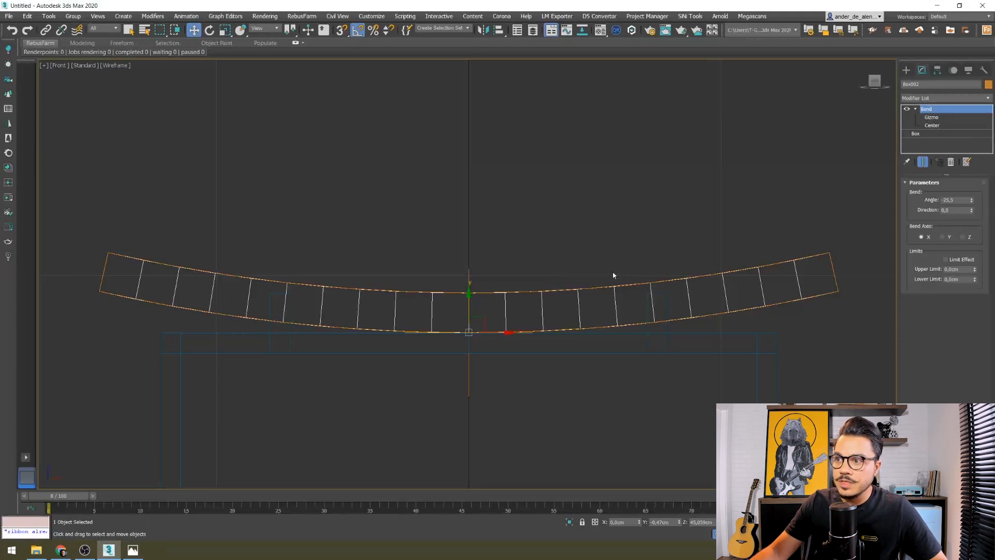
left_click_drag(467, 301, 475, 290)
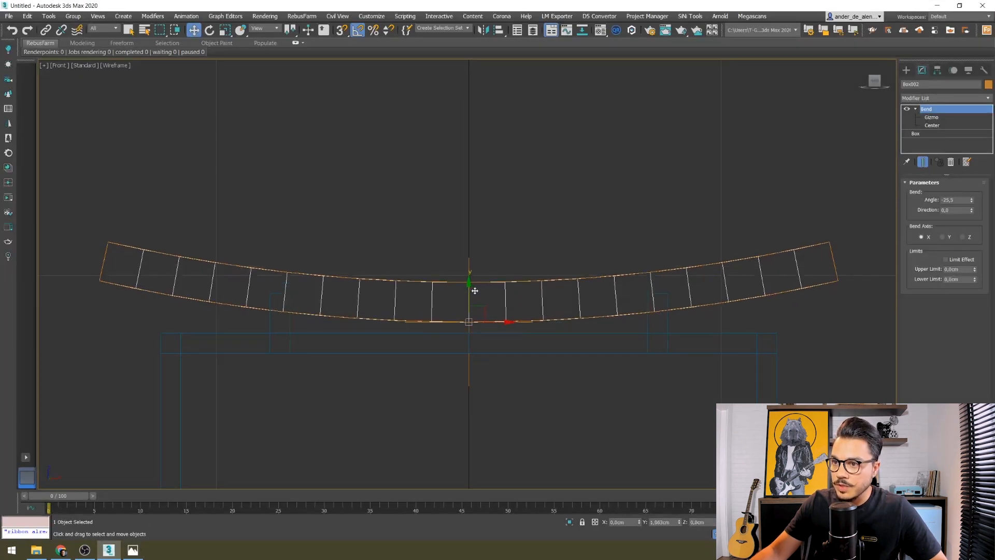
middle_click_drag(467, 302, 470, 335, "alt")
key("F3")
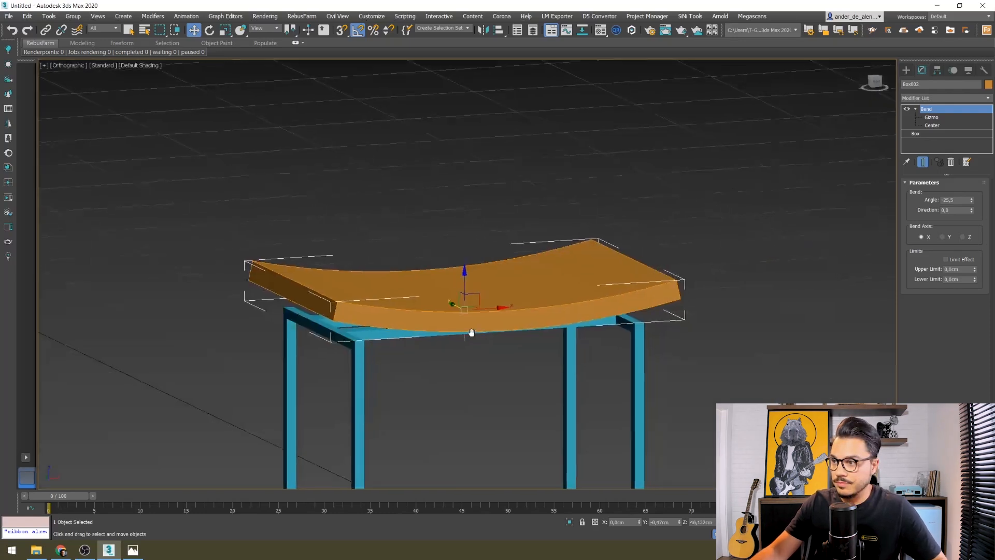
left_click(916, 109)
left_click(704, 175)
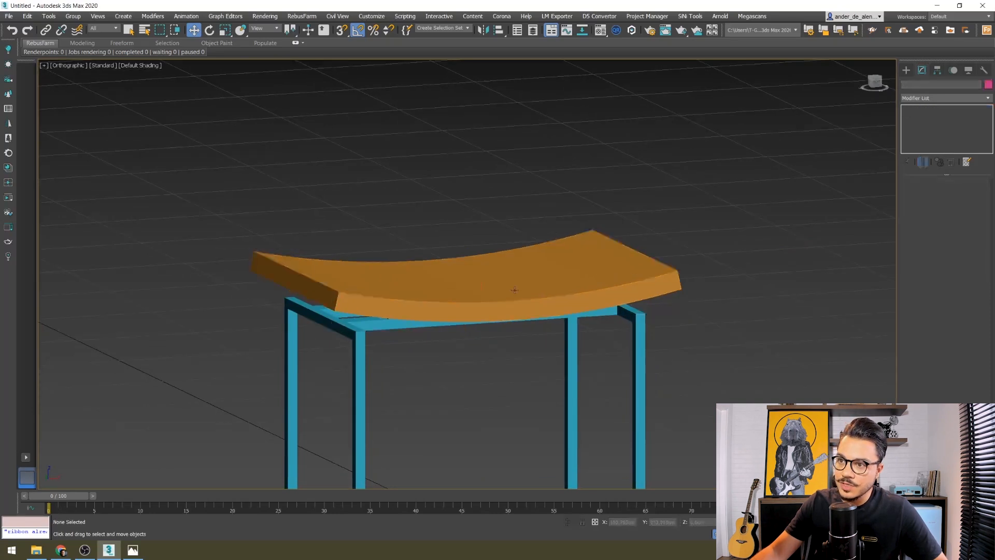
- Set the seat box's height to 2.5 cm after trying 3 cm and 2 cm, and return to the Bend level
left_click(514, 289)
left_click(911, 117)
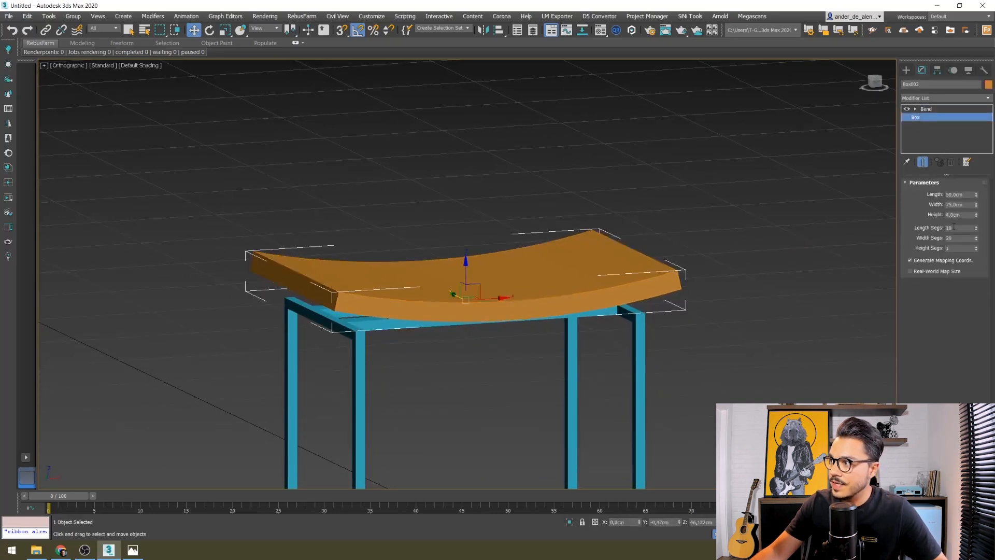
double_click(970, 214)
type("3")
key("Return")
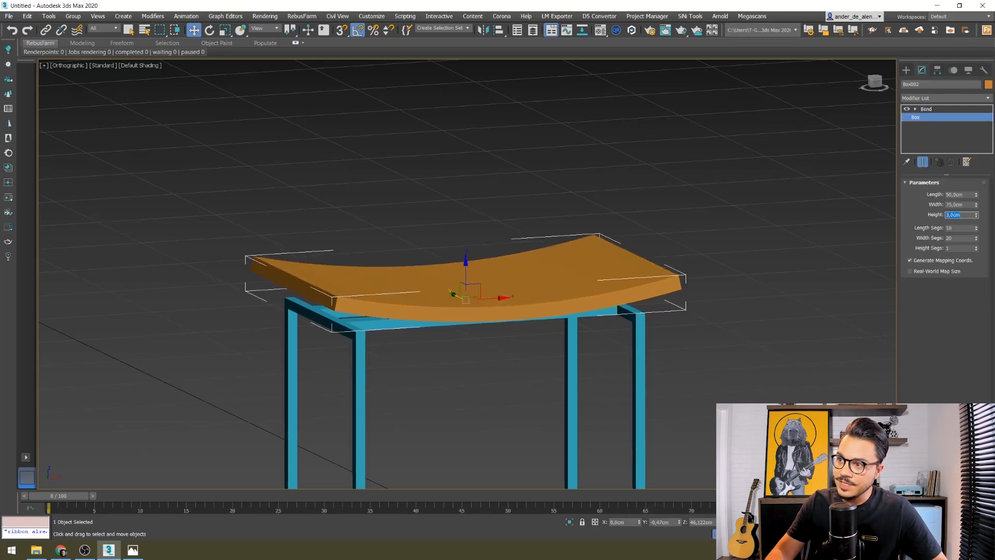
type("2")
key("Return")
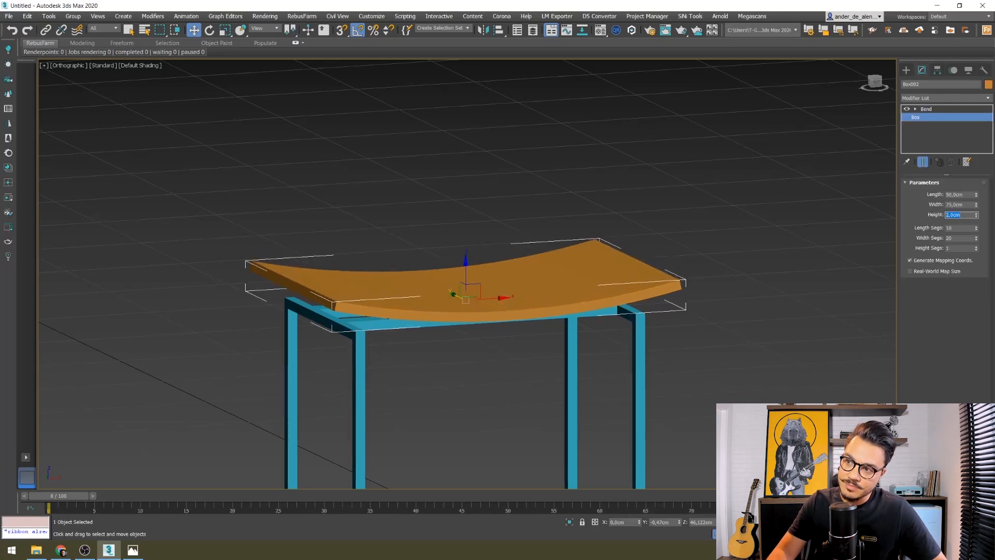
type("3")
key("Return")
type("2,5")
key("Return")
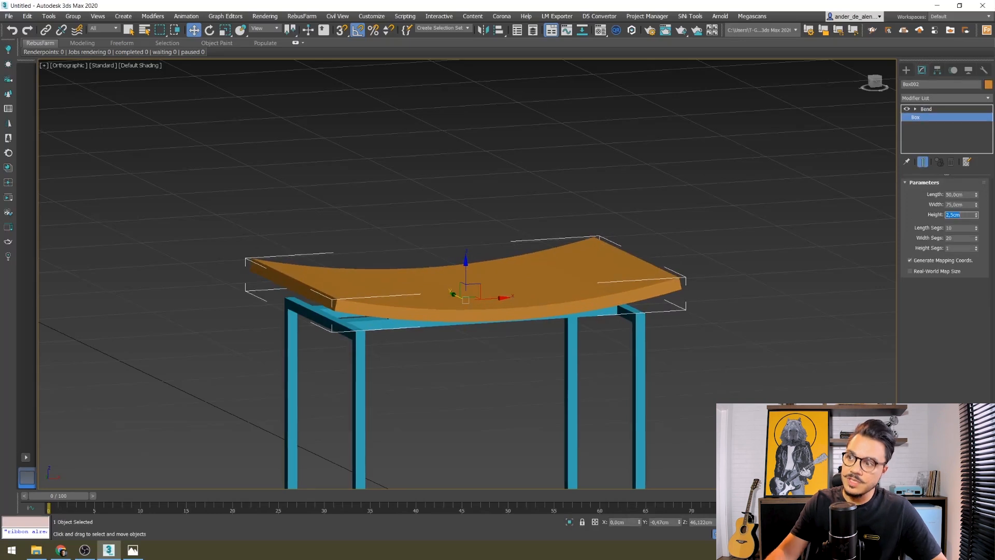
left_click(767, 204)
- Examine the thinner curved seat and its fit on the frame from several angles in perspective
middle_click_drag(551, 328, 550, 283)
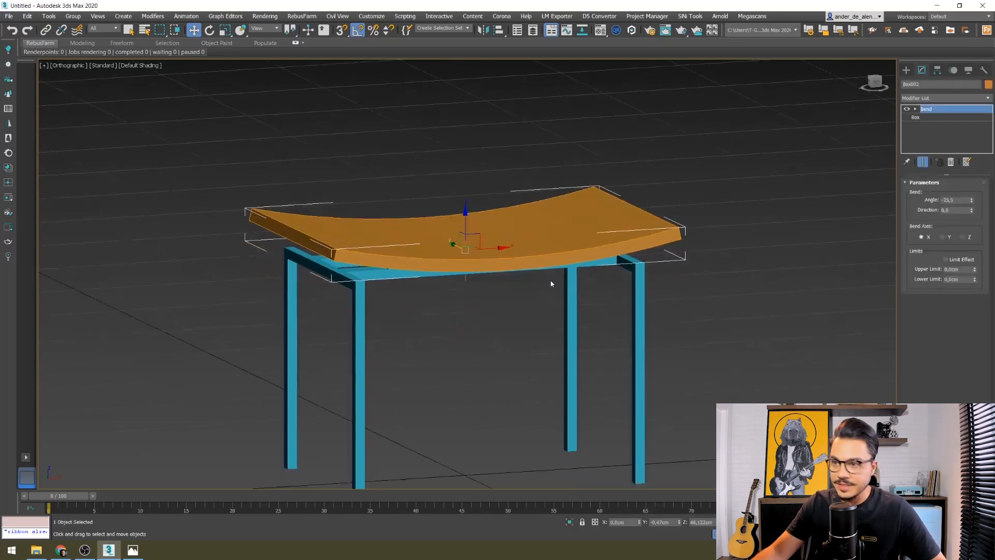
left_click(786, 176)
scroll(741, 218, "down", 4)
key("z")
mouse_move(540, 298)
middle_mouse_down("alt")
mouse_move(576, 309)
mouse_move(530, 295)
middle_mouse_up("alt")
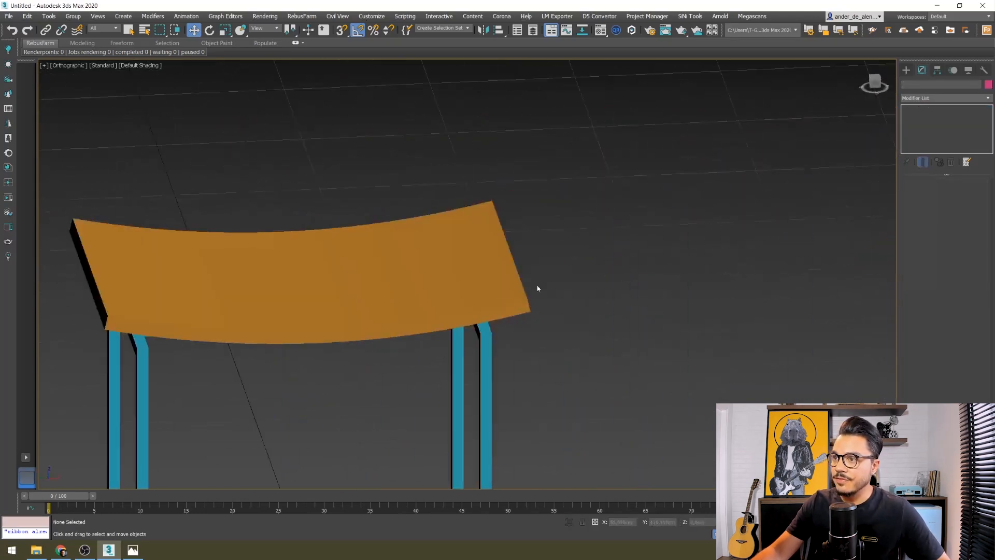
left_click(400, 284)
key("p")
key("z")
middle_click_drag(440, 351, 579, 344, "alt")
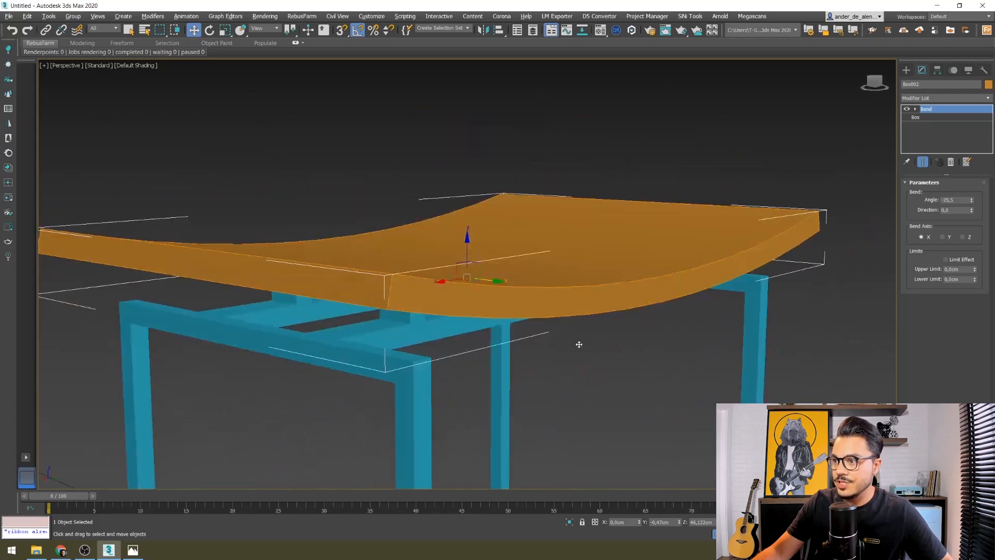
scroll(579, 344, "down", 6)
scroll(526, 340, "up", 5)
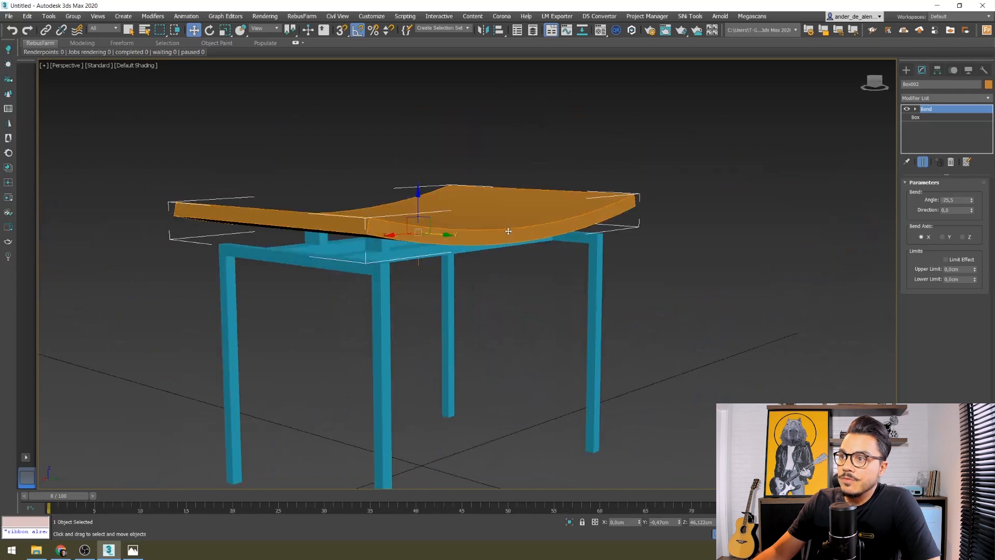
left_click(688, 145)
left_click(455, 233)
left_click(598, 171)
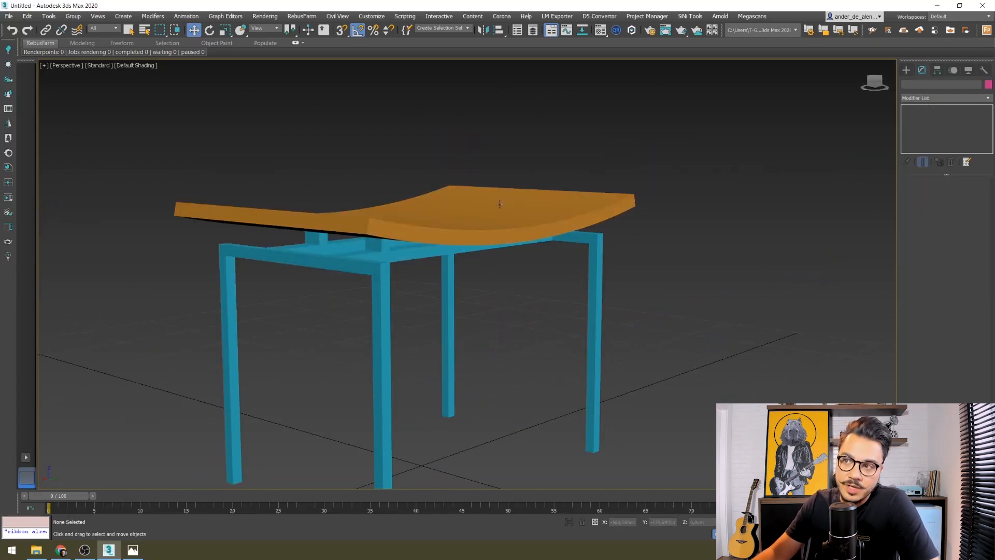
- Display the edged faces and add a TurboSmooth modifier to the seat above the Bend
key("F4")
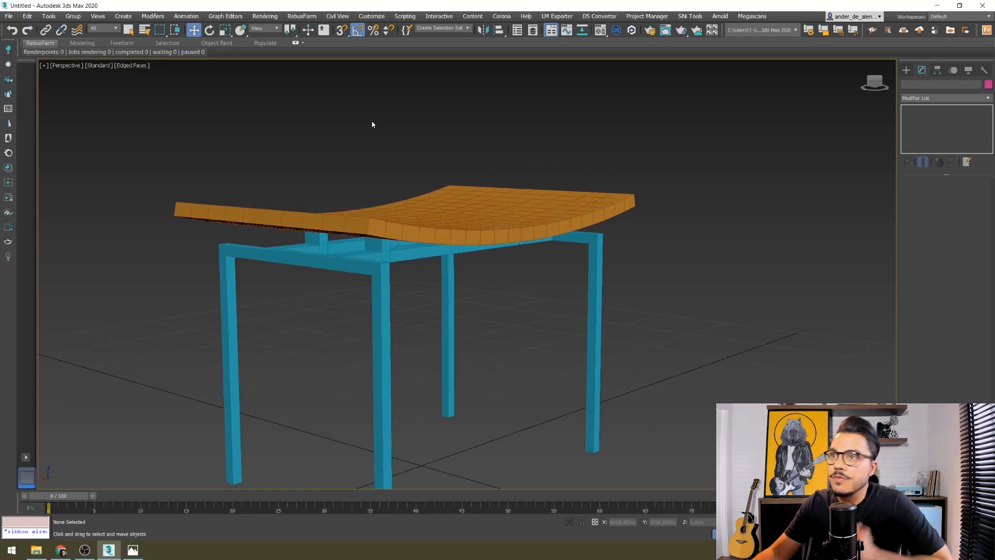
left_click(408, 216)
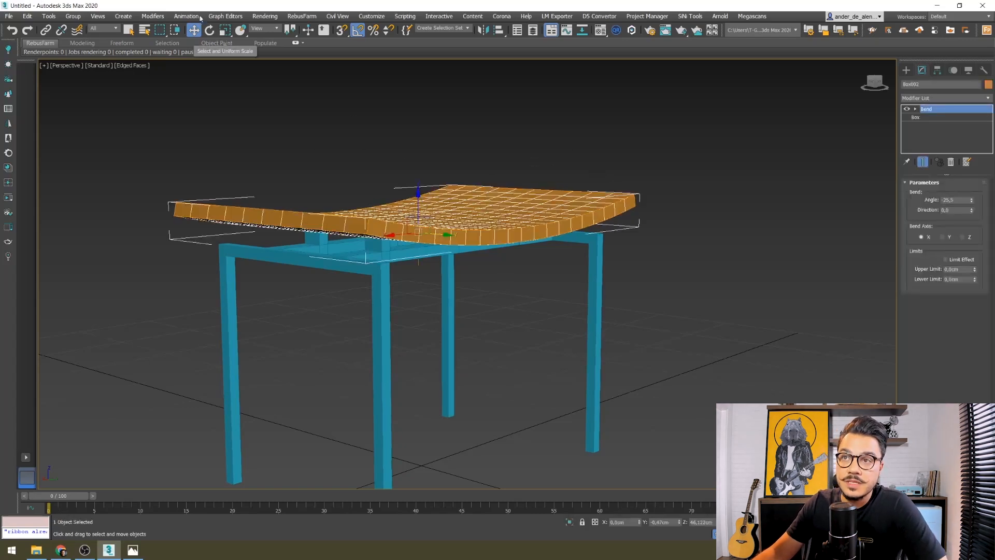
left_click(151, 17)
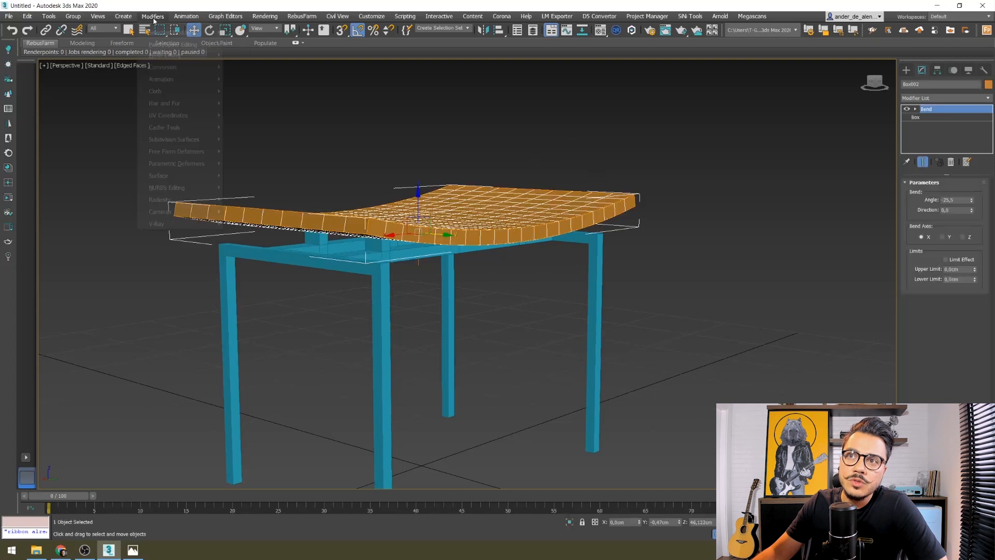
mouse_move(176, 140)
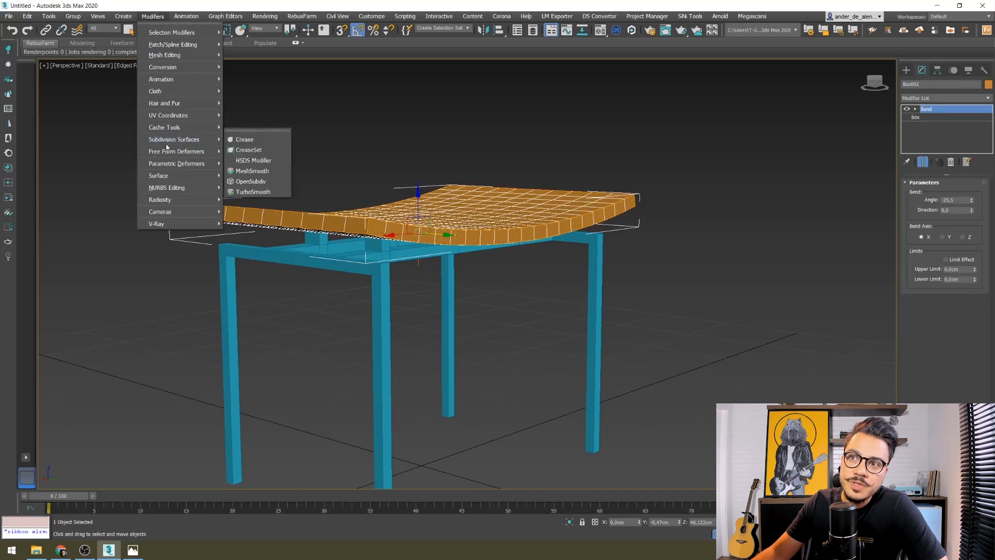
left_click(263, 192)
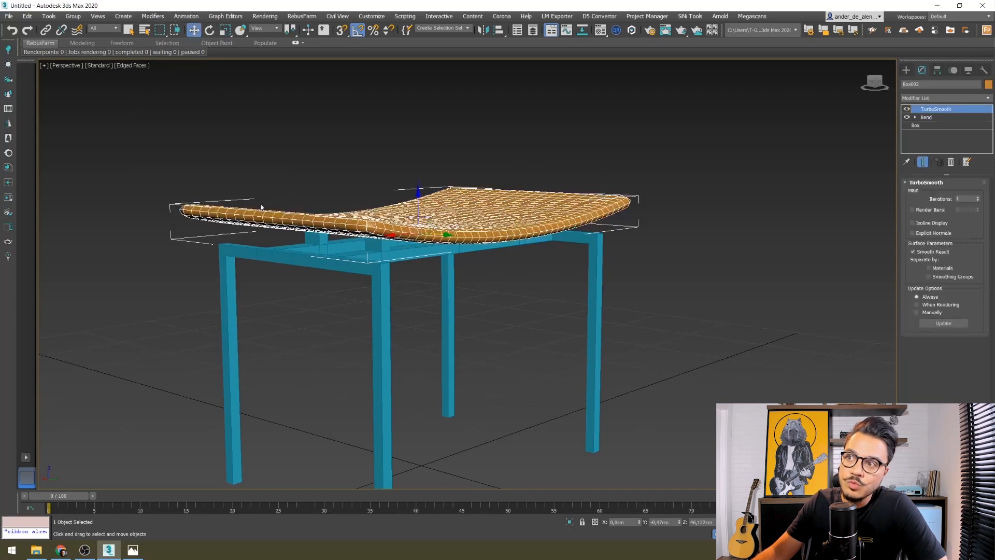
- Check the smoothed seat's mesh and set its TurboSmooth iterations to 2
key("F3")
key("F3")
middle_click_drag(455, 310, 438, 338, "alt")
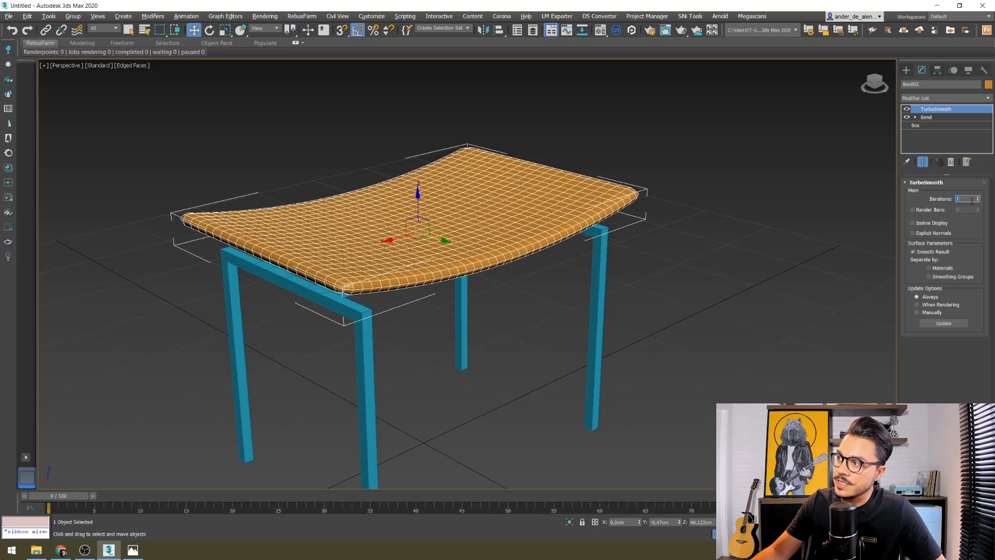
type("2")
key("Return")
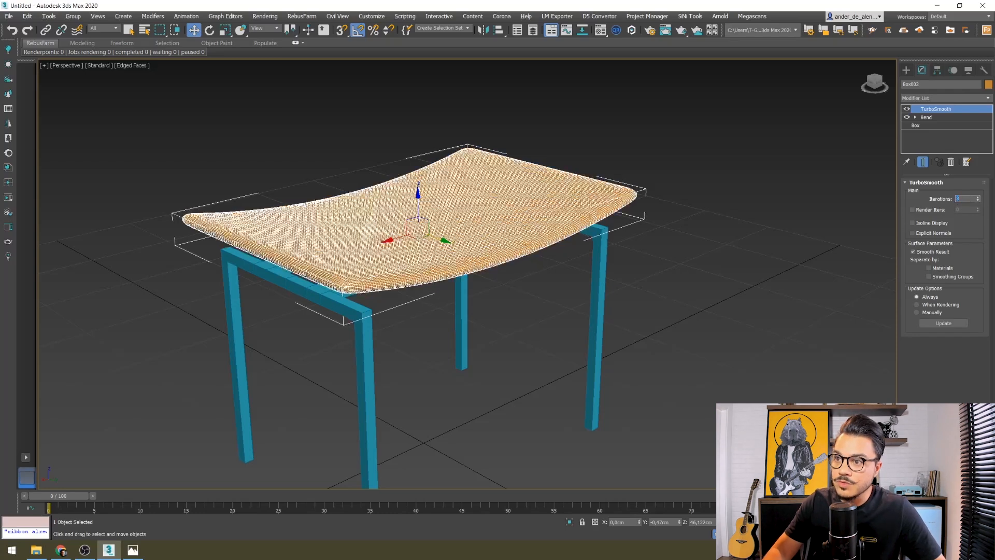
- Hide the mesh edges, examine the smoothed seat on the whole stool, and switch to the reference photo for comparison
left_click(778, 292)
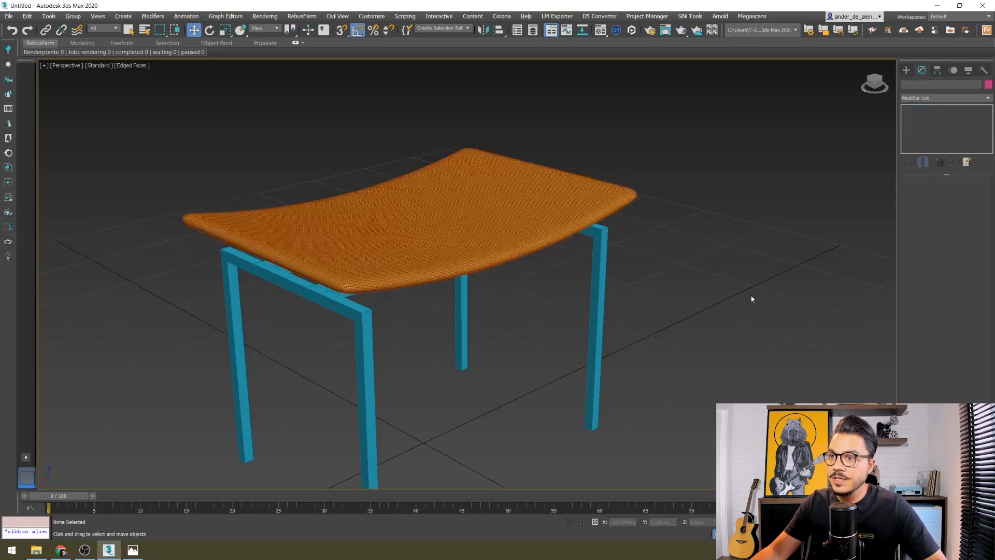
key("F4")
scroll(677, 295, "down", 3)
left_click(464, 282)
scroll(475, 322, "up", 4)
middle_click_drag(465, 282, 634, 293, "alt")
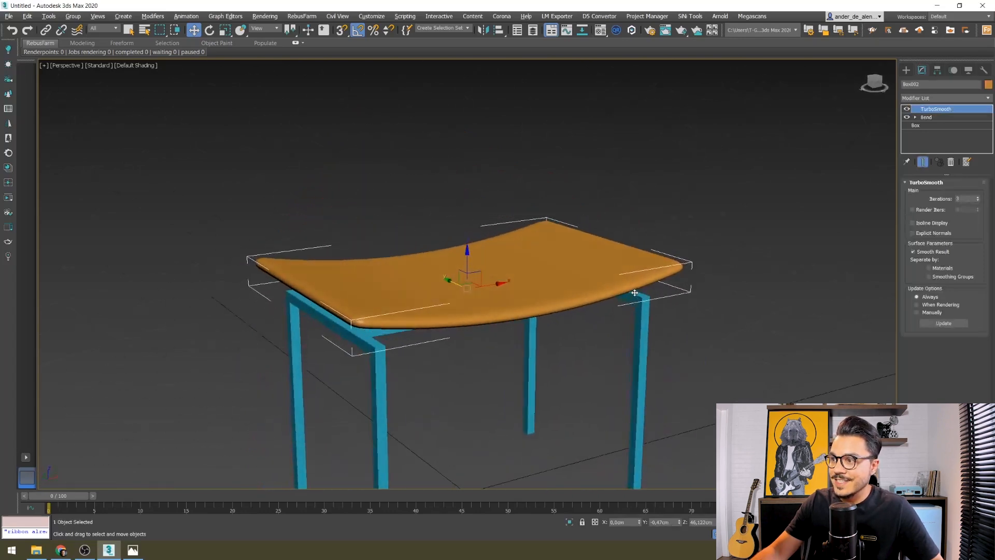
left_click(735, 360)
scroll(734, 359, "down", 5)
middle_click_drag(734, 360, 371, 272, "alt")
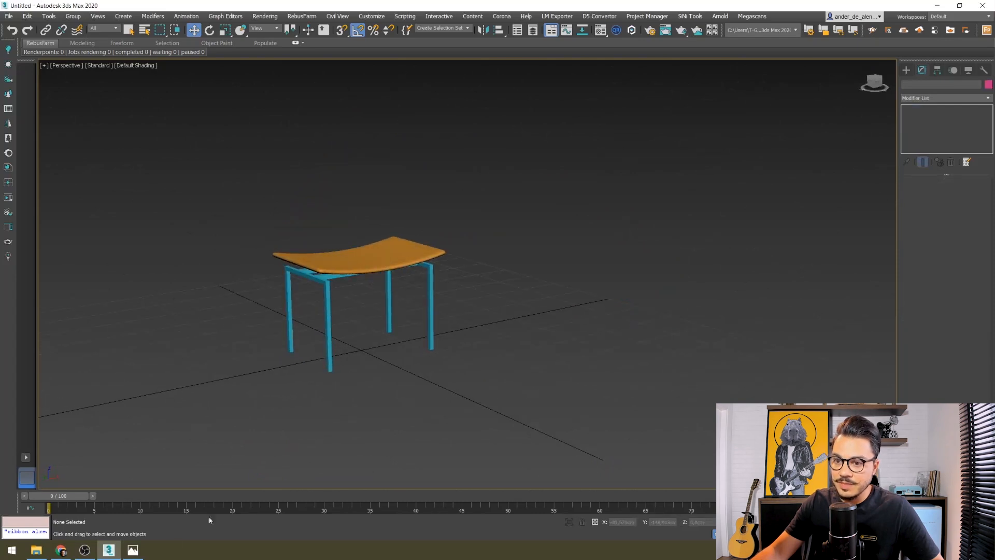
left_click(132, 550)
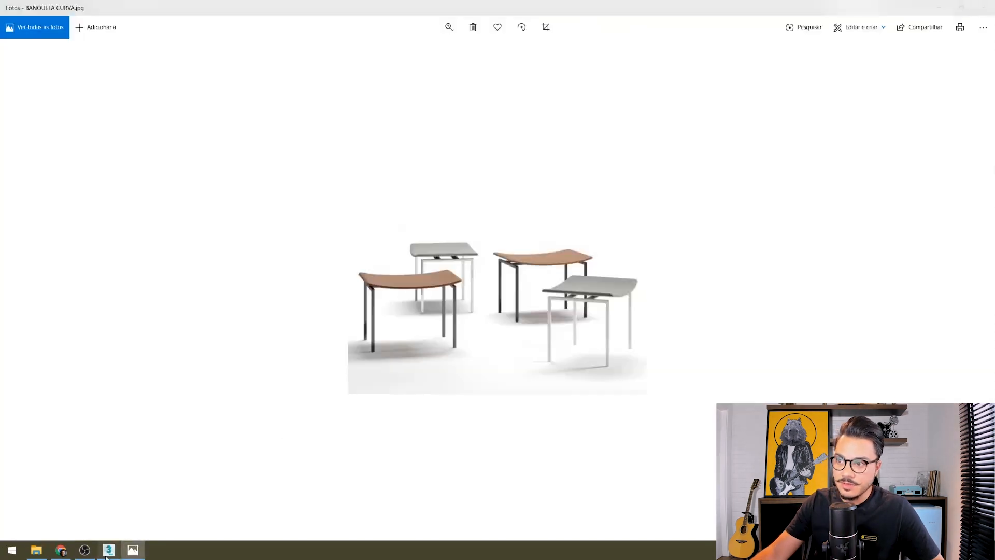
- Switch back to 3ds Max, select the stool's frame and examine its legs and rails up close
left_click(107, 553)
scroll(362, 379, "up", 5)
left_click(313, 329)
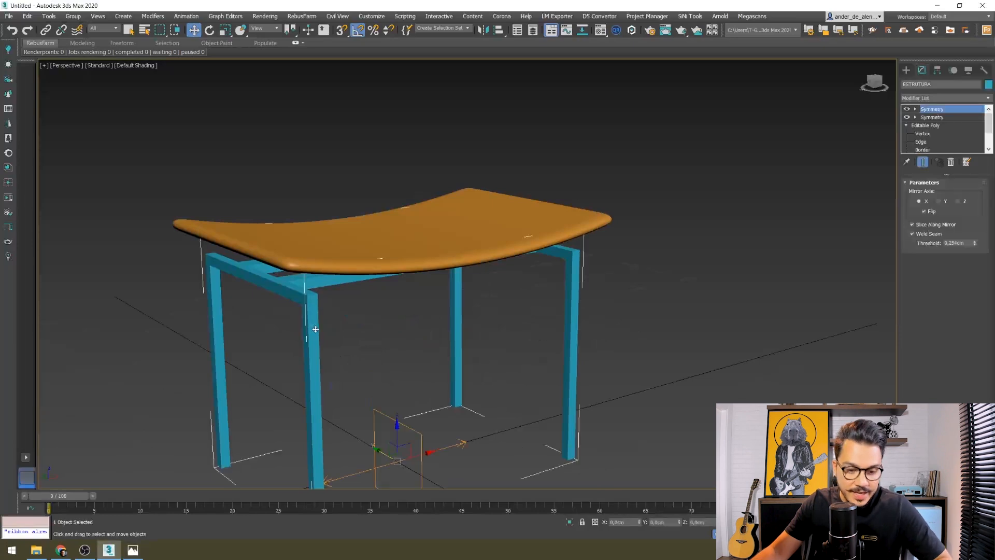
key("F3")
key("F4")
middle_click_drag(345, 340, 406, 284)
key("F4")
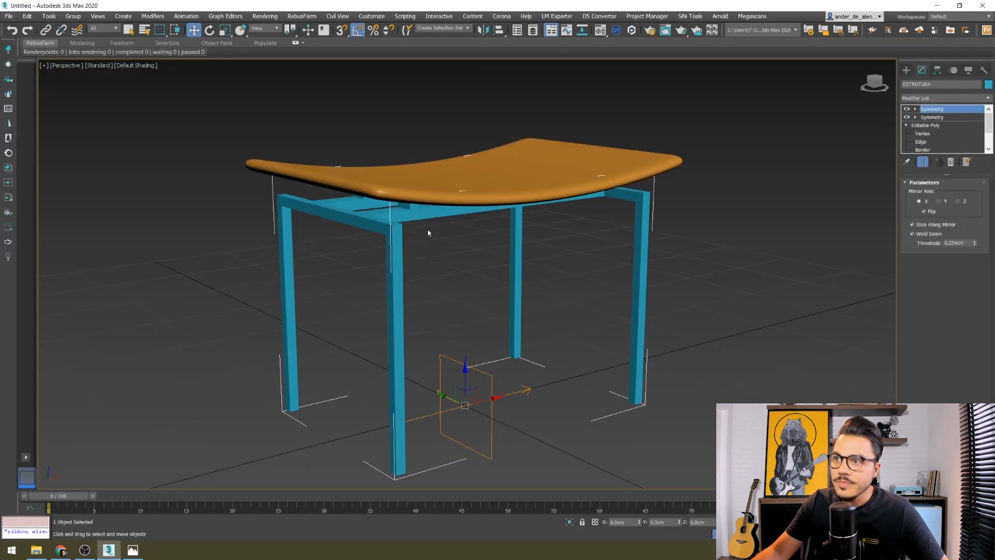
scroll(394, 262, "up", 4)
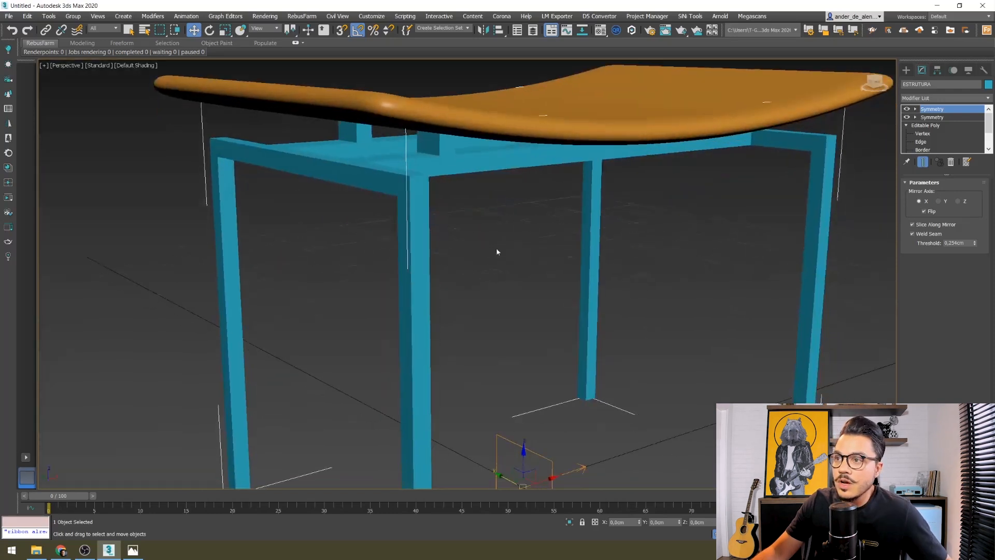
scroll(497, 252, "down", 4)
- Add a Chamfer modifier to the frame above its Symmetry modifiers and set the chamfer amount to 0,1 cm
left_click(974, 99)
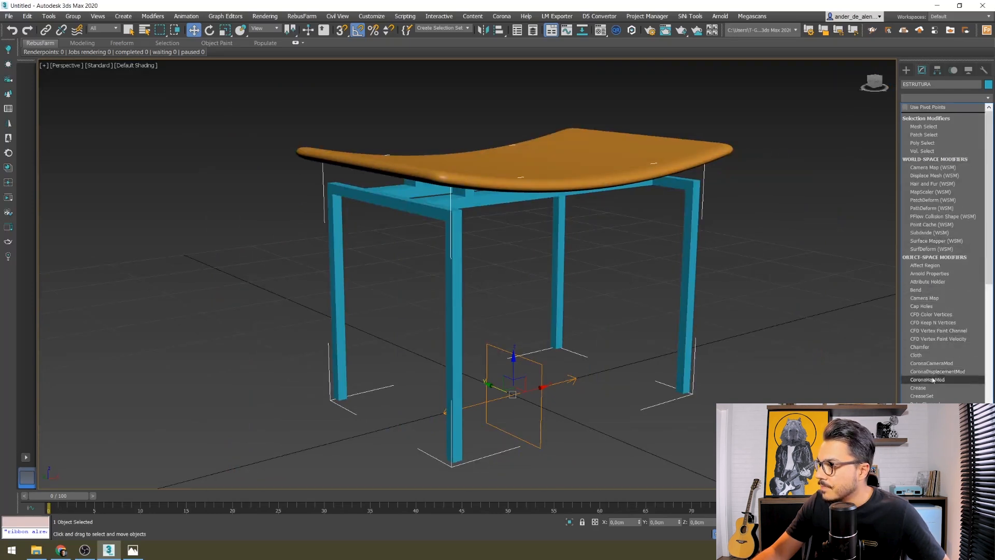
scroll(943, 254, "down", 5)
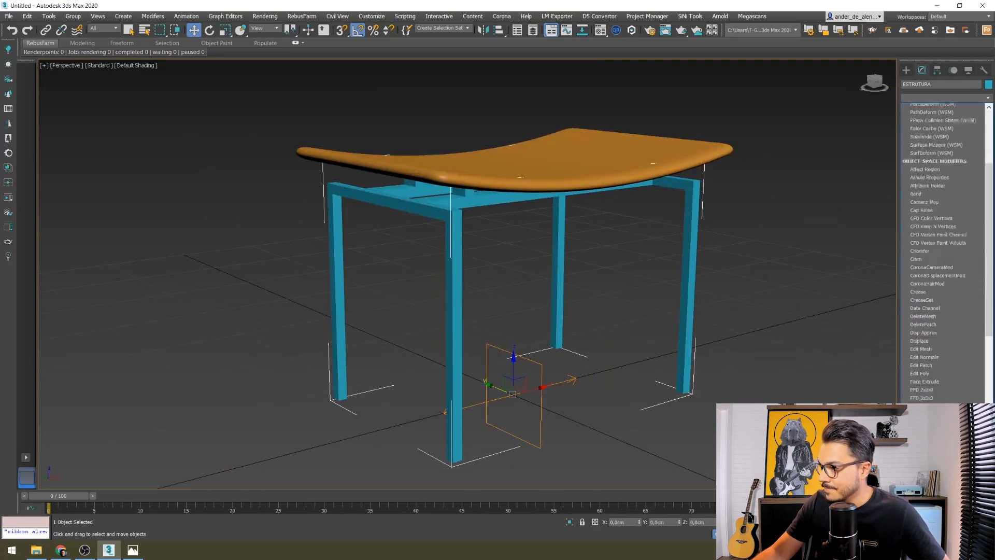
scroll(984, 164, "up", 5)
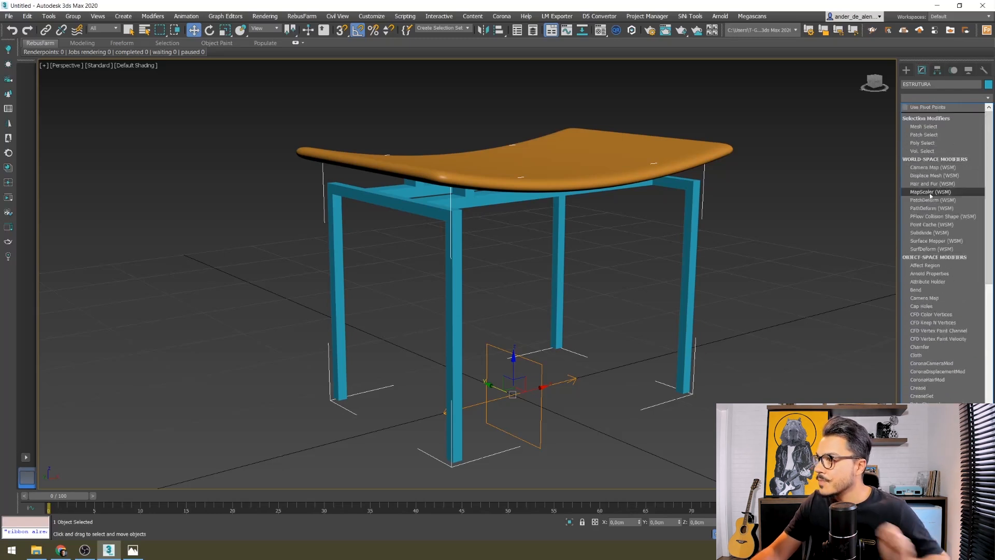
scroll(944, 297, "down", 2)
left_click(921, 319)
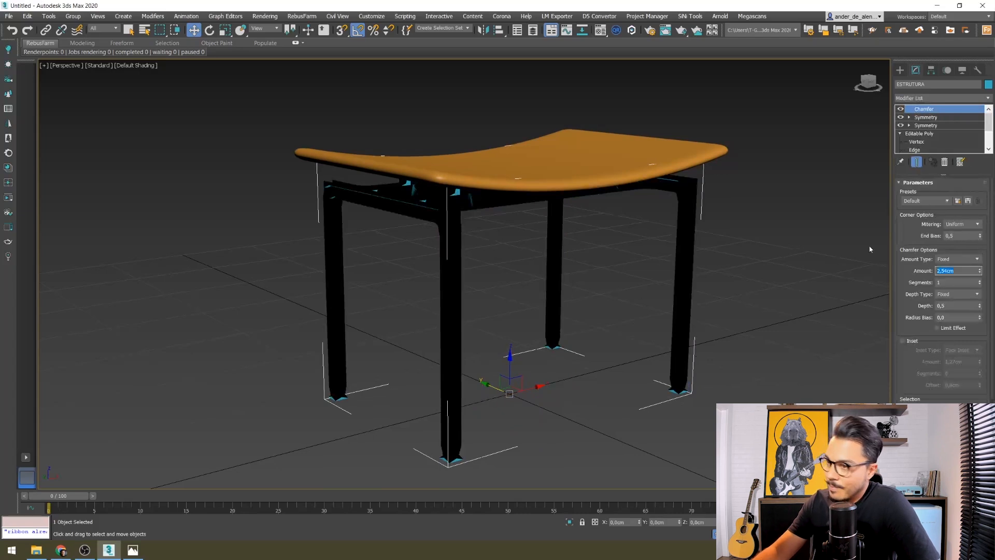
type("0,1")
key("Return")
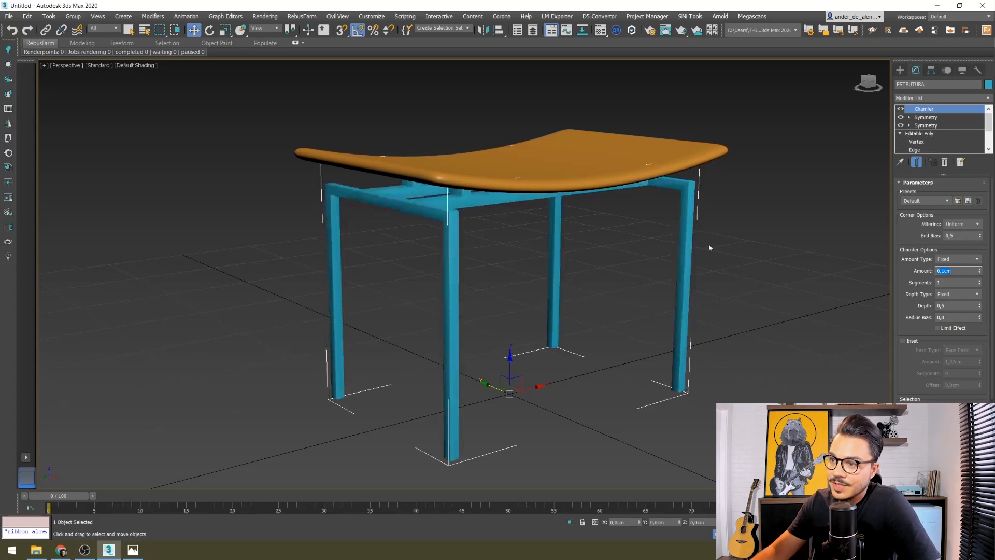
- Examine the frame's chamfered edges and corner joints up close, with and without the mesh edges displayed
scroll(468, 253, "up", 6)
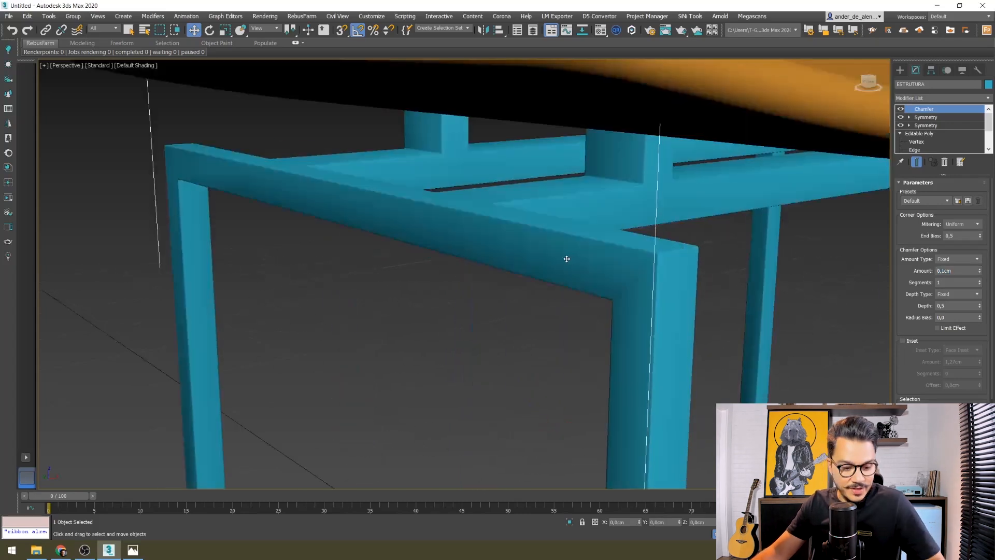
key("F3")
key("F3")
key("F4")
scroll(649, 315, "up", 4)
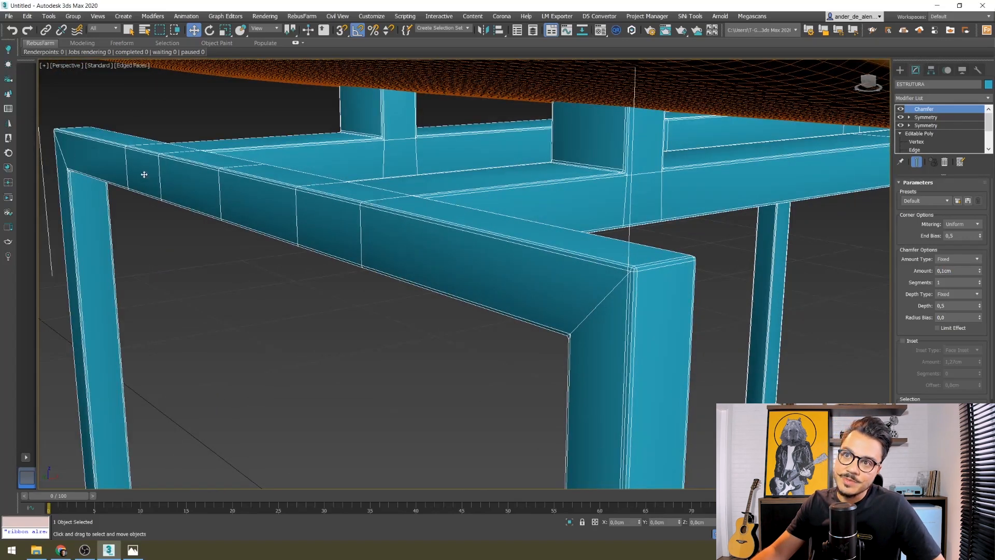
scroll(411, 235, "down", 8)
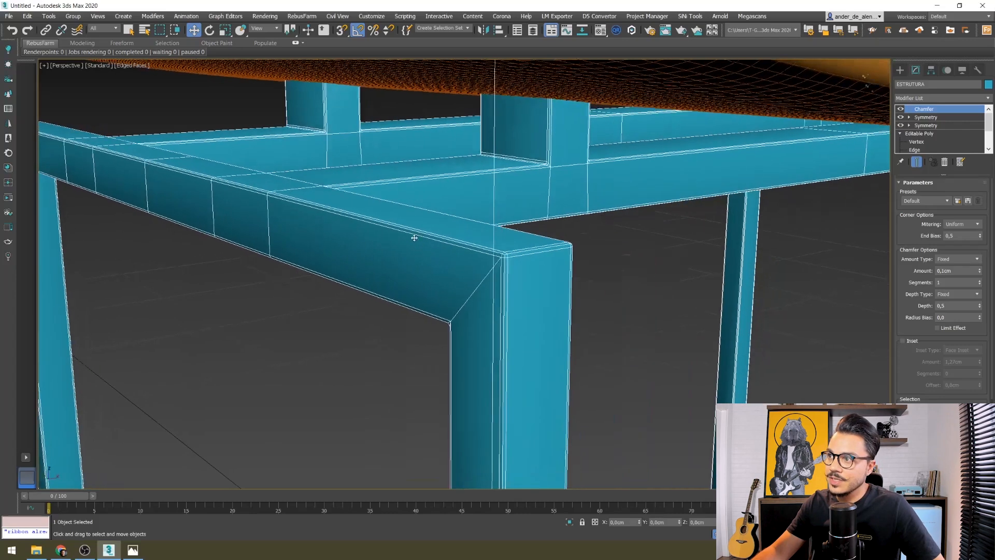
key("F4")
scroll(575, 235, "down", 5)
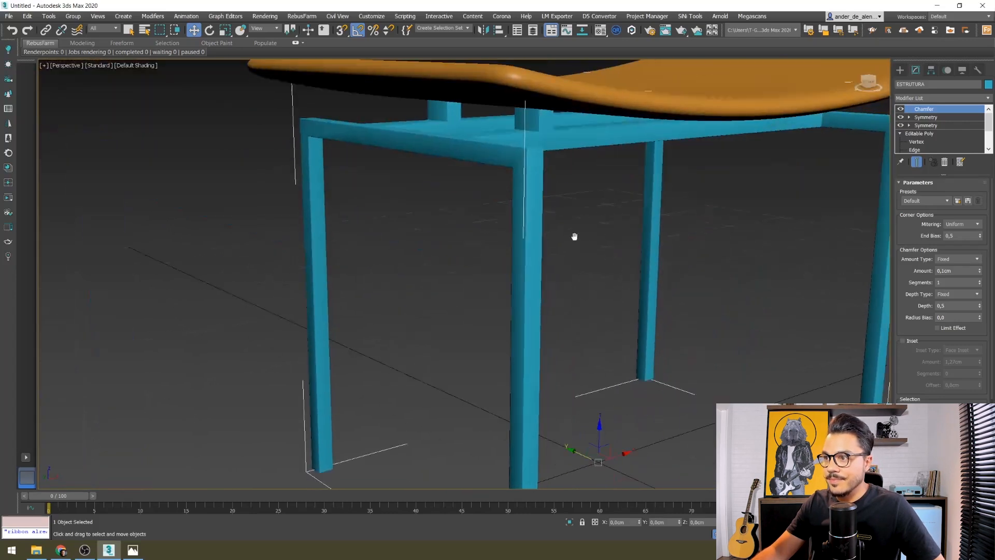
key("F4")
scroll(557, 217, "up", 5)
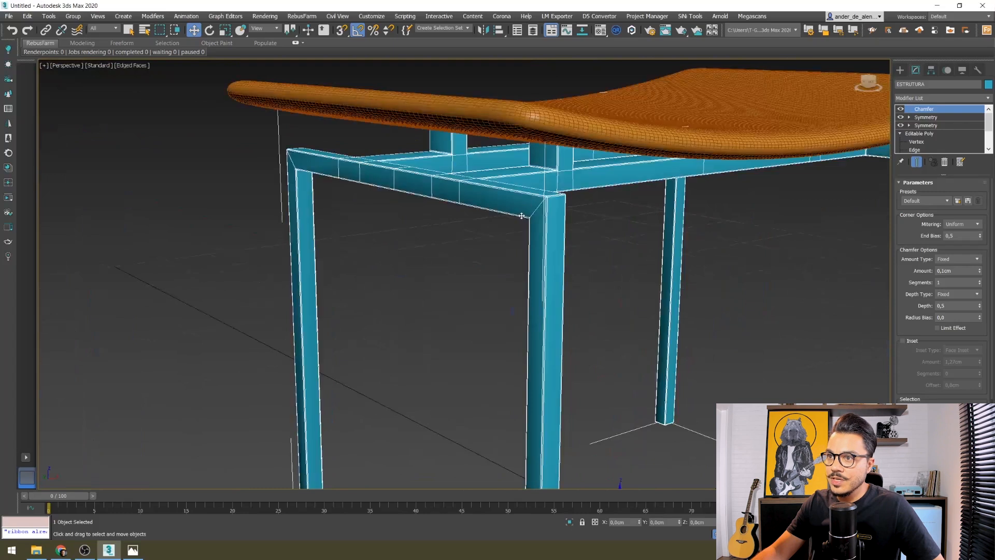
key("F4")
mouse_move(569, 245)
middle_mouse_down()
mouse_move(554, 256)
mouse_move(574, 241)
middle_mouse_up()
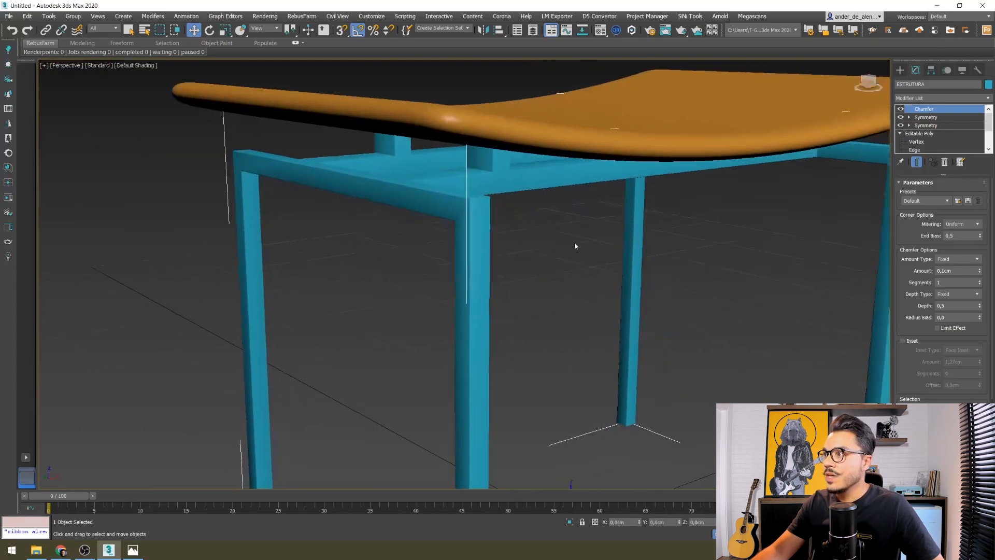
scroll(573, 251, "down", 5)
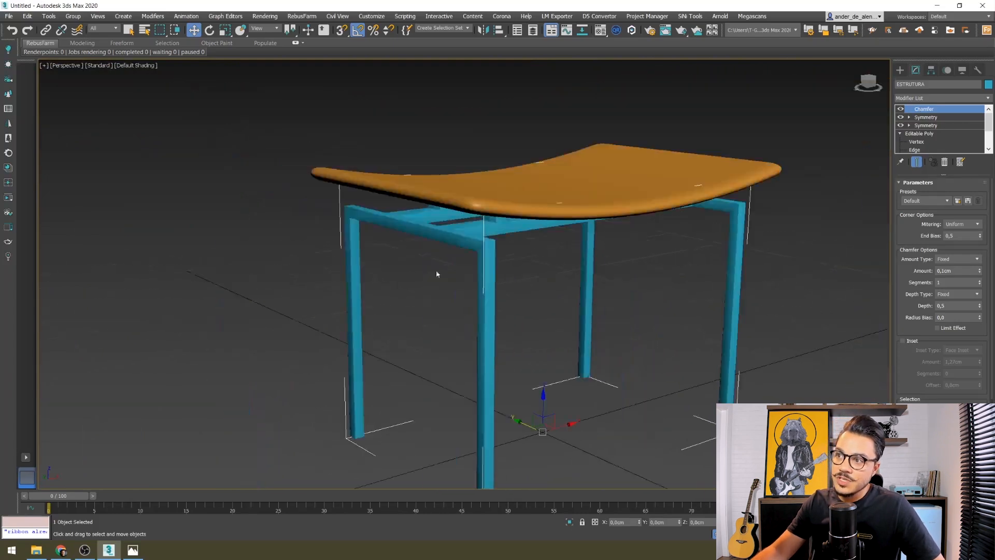
middle_click_drag(464, 384, 465, 371)
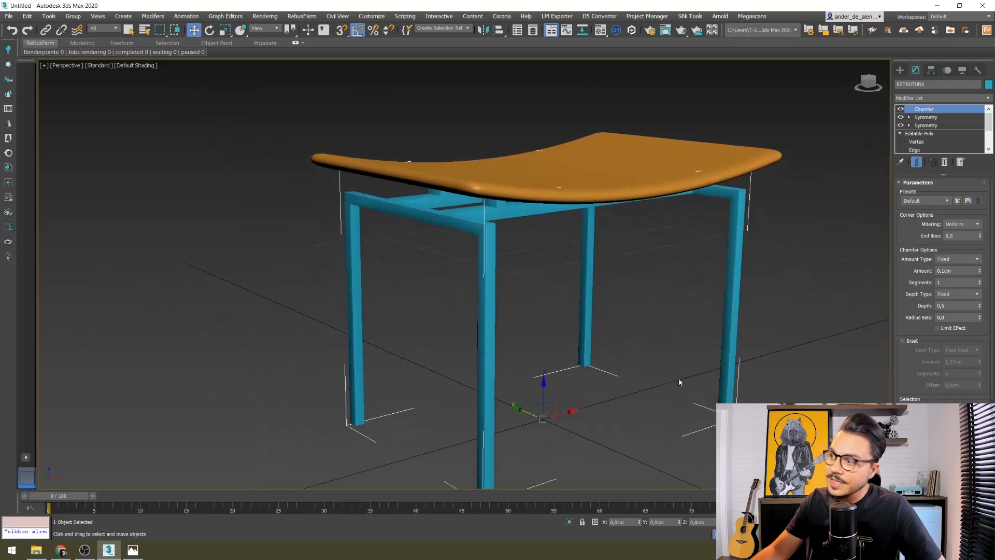
- Add a Smooth modifier to the frame above the Chamfer
left_click(958, 98)
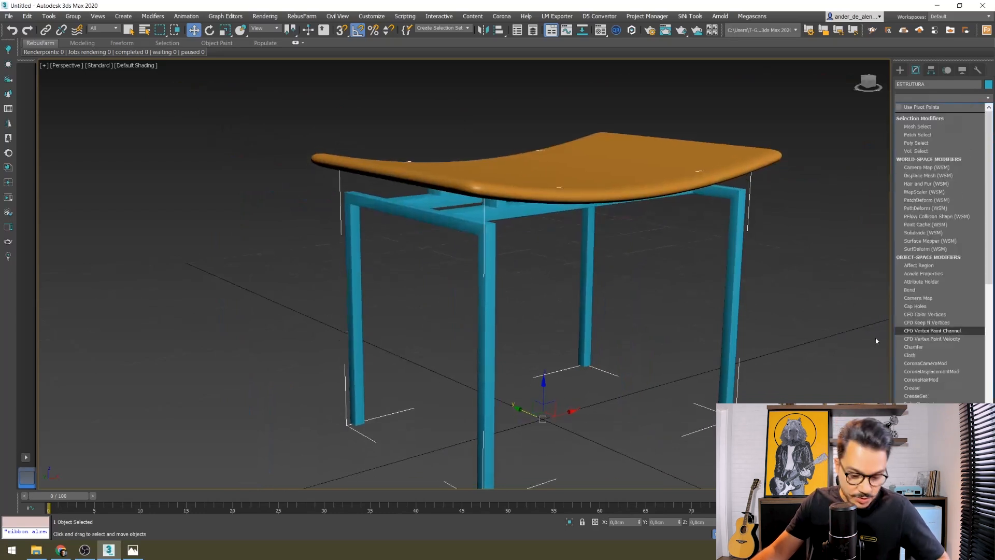
type("sm")
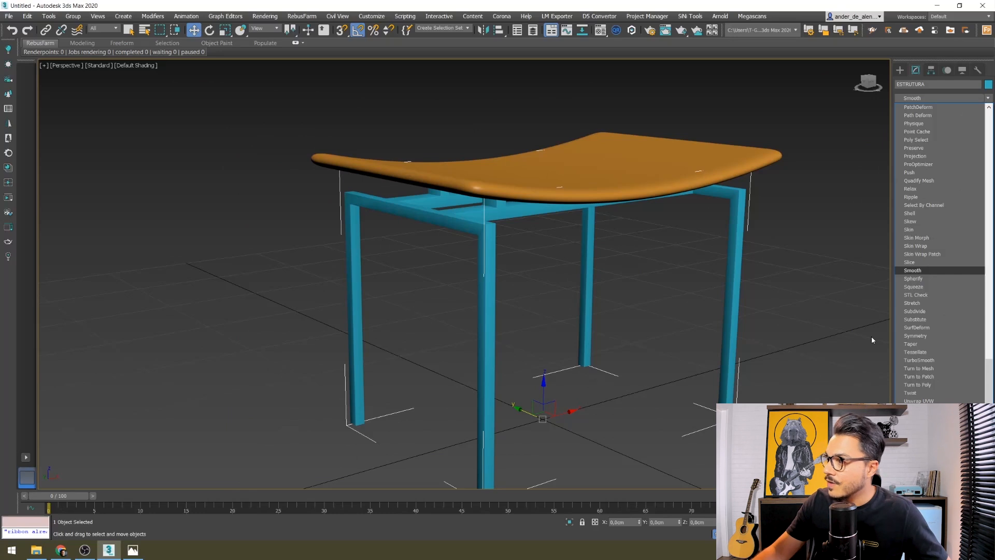
left_click(912, 271)
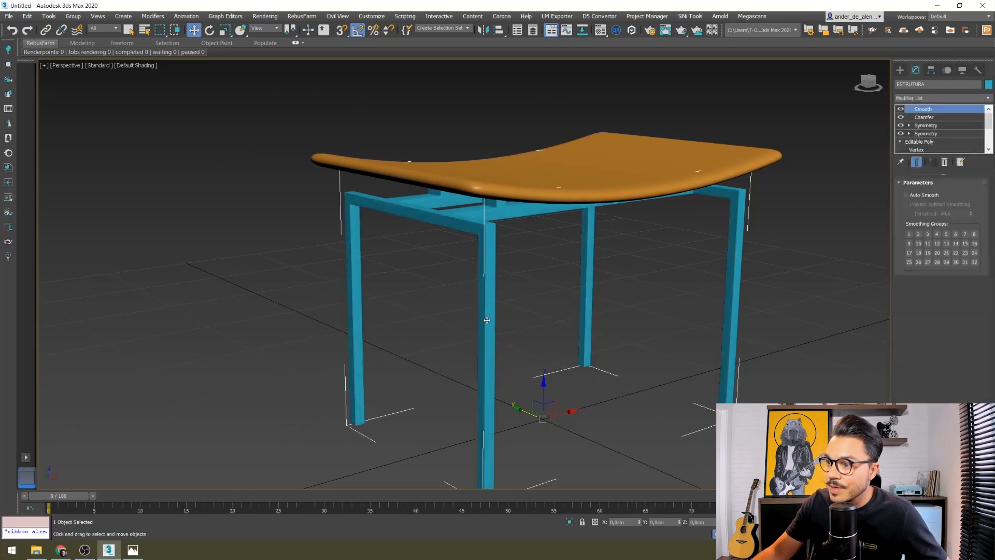
- Deselect the frame and examine its shading and edges from several angles and distances
left_click(702, 304)
scroll(611, 313, "down", 3)
middle_click_drag(601, 312, 684, 312, "alt")
scroll(556, 243, "up", 4)
middle_click_drag(546, 262, 451, 278, "alt")
middle_click_drag(645, 362, 307, 229)
scroll(306, 229, "up", 3)
middle_click_drag(378, 265, 435, 298)
scroll(275, 221, "down", 6)
middle_click_drag(276, 221, 334, 229)
scroll(335, 229, "up", 2)
scroll(335, 229, "up", 3)
- Turn off the frame's Smooth, Chamfer and upper Symmetry modifiers and check the underlying mesh with edged faces displayed
left_click(323, 245)
left_click(901, 109)
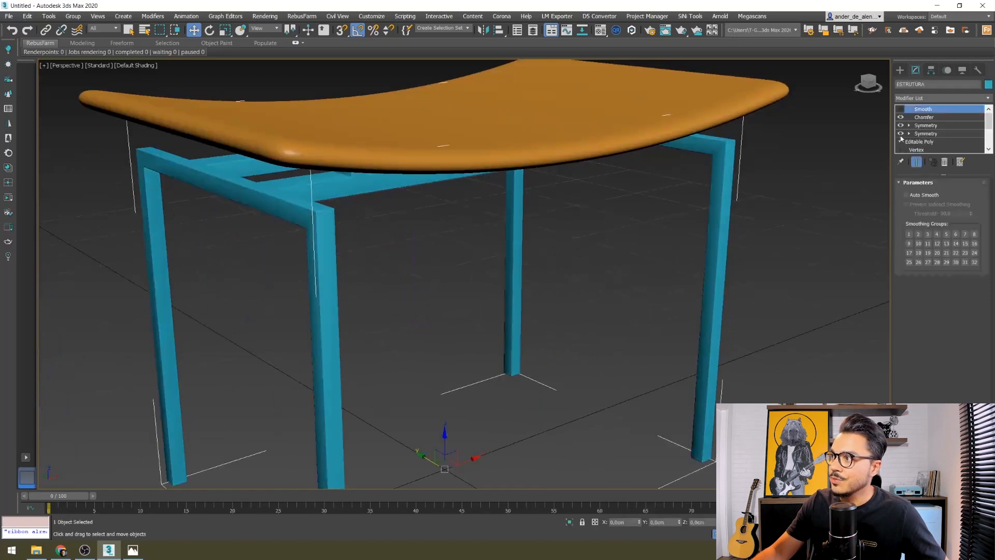
left_click(901, 125)
left_click(900, 118)
left_click(558, 346)
middle_click_drag(347, 317, 409, 311)
key("F4")
left_click(329, 189)
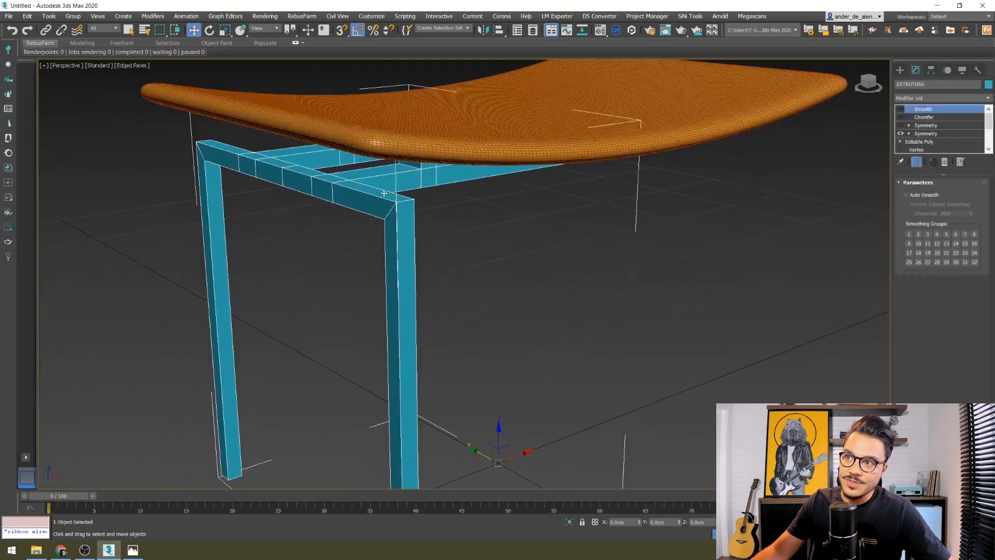
- Hide the mesh edges, turn the frame's Symmetry, Chamfer and Smooth modifiers back on, and deselect it
key("F4")
left_click(901, 125)
left_click(900, 118)
left_click(900, 109)
left_click(829, 230)
- Examine the complete stool in perspective, comparing the curved seat's rounded corner with the frame
scroll(829, 230, "down", 5)
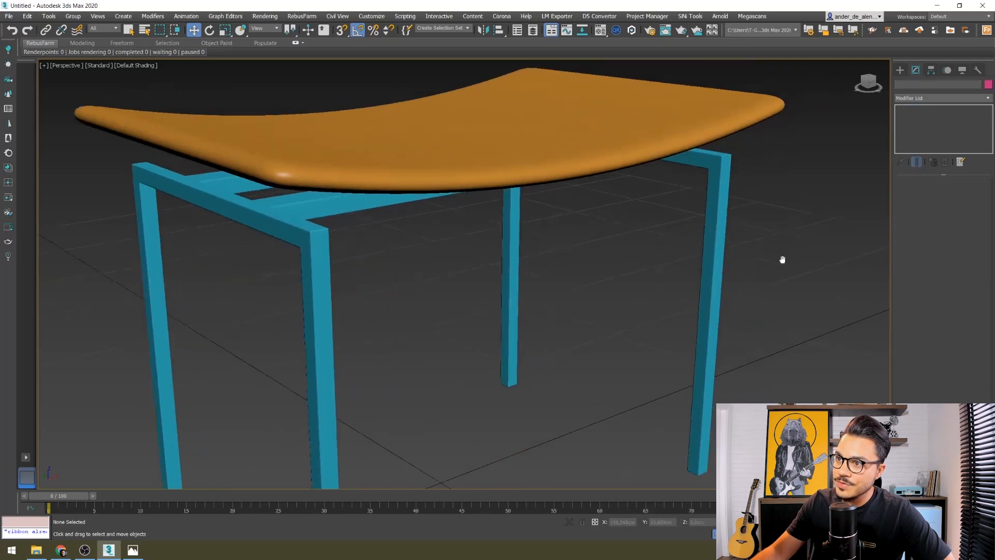
middle_click_drag(670, 300, 572, 307, "alt")
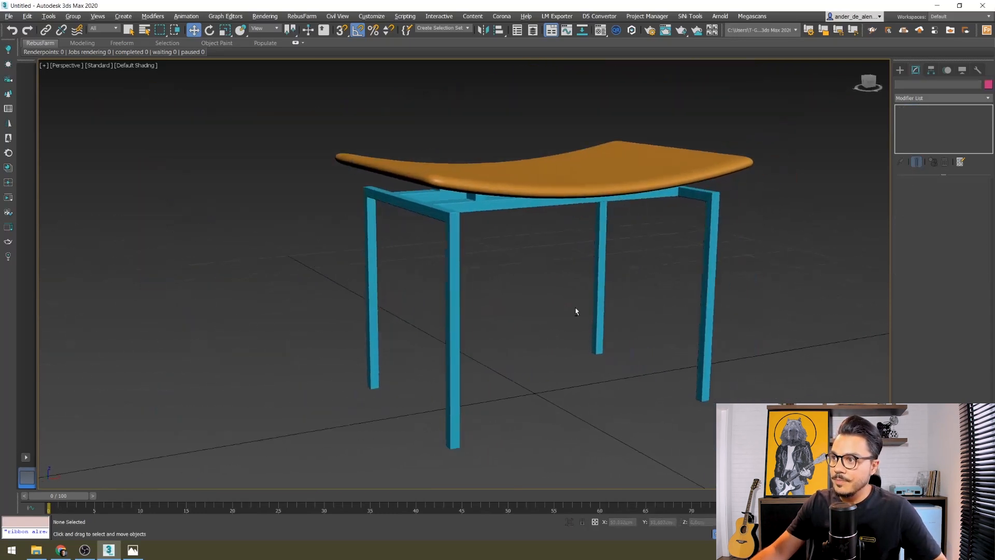
scroll(576, 311, "down", 4)
scroll(635, 310, "up", 3)
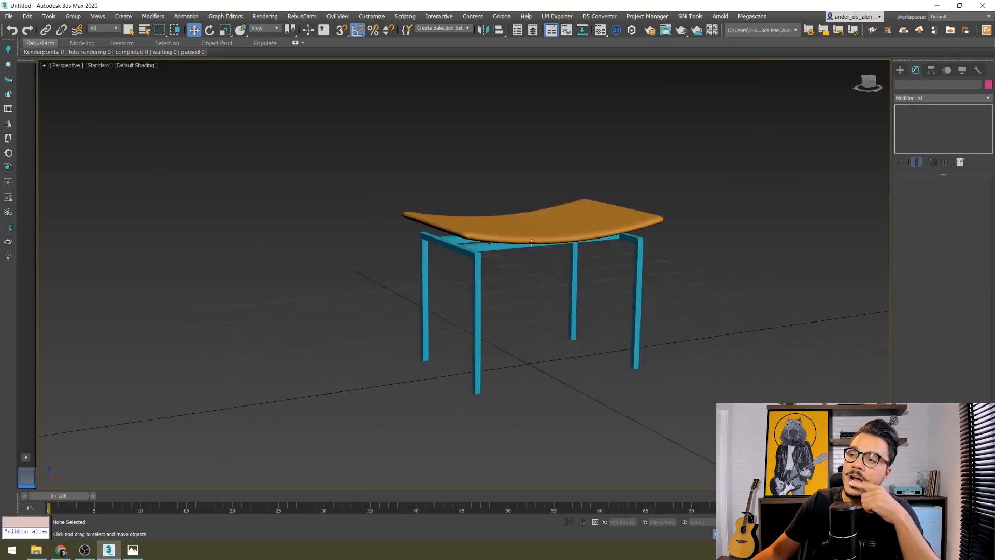
scroll(496, 233, "up", 4)
scroll(421, 226, "up", 3)
scroll(565, 235, "down", 1)
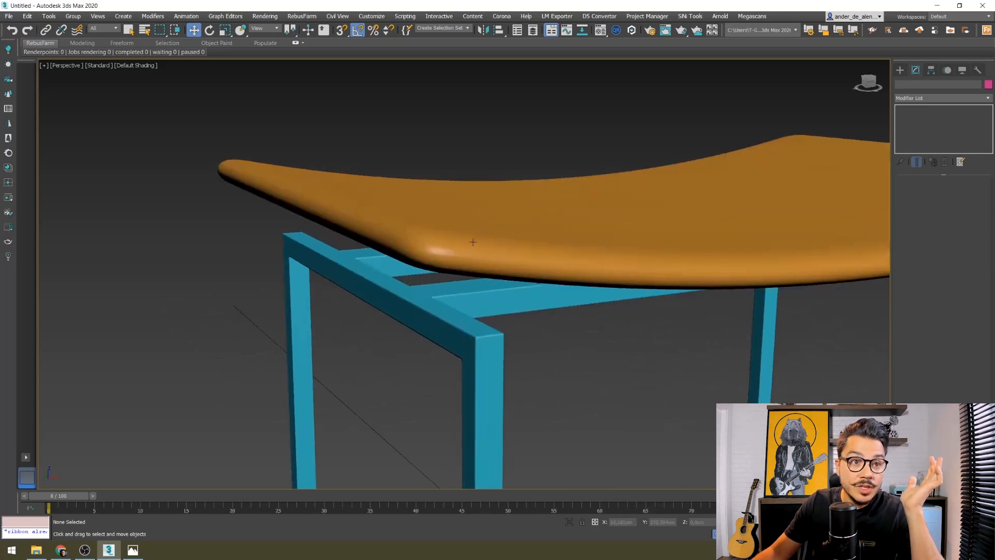
scroll(472, 238, "down", 2)
scroll(472, 238, "down", 2)
middle_click_drag(472, 239, 481, 203)
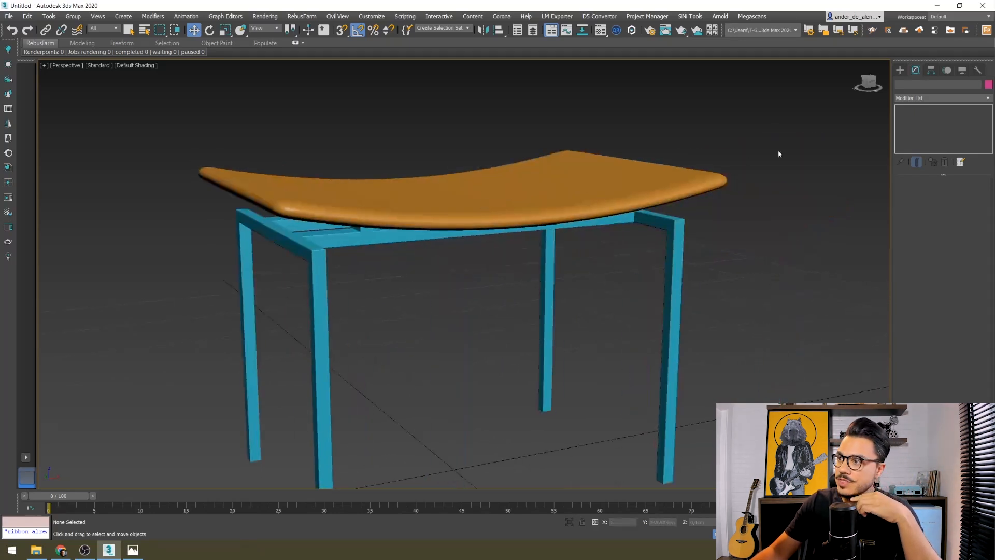
- Select both the seat and the frame, convert them to Editable Poly, and clear the selection
scroll(780, 145, "down", 2)
left_click_drag(781, 132, 306, 423)
scroll(563, 222, "up", 2)
right_click(499, 172)
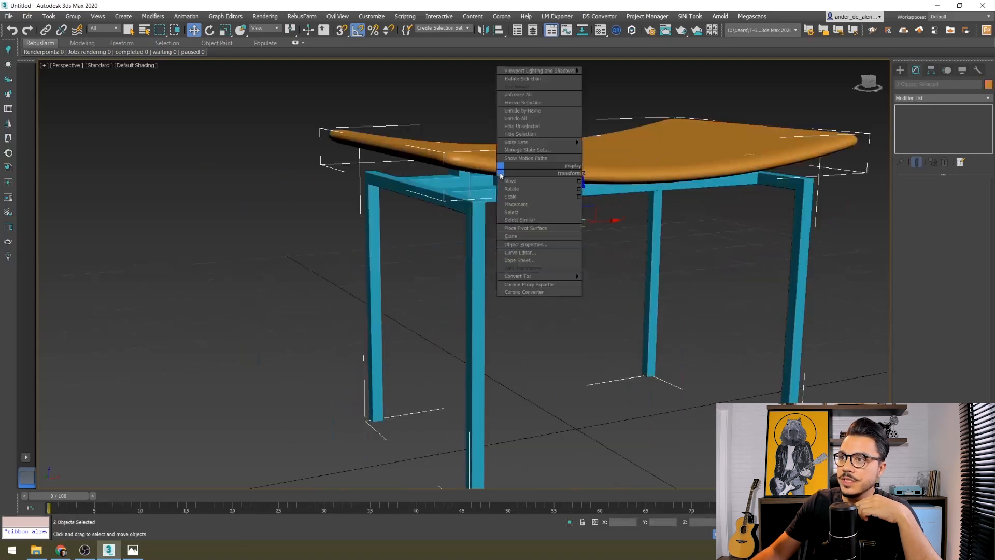
mouse_move(581, 279)
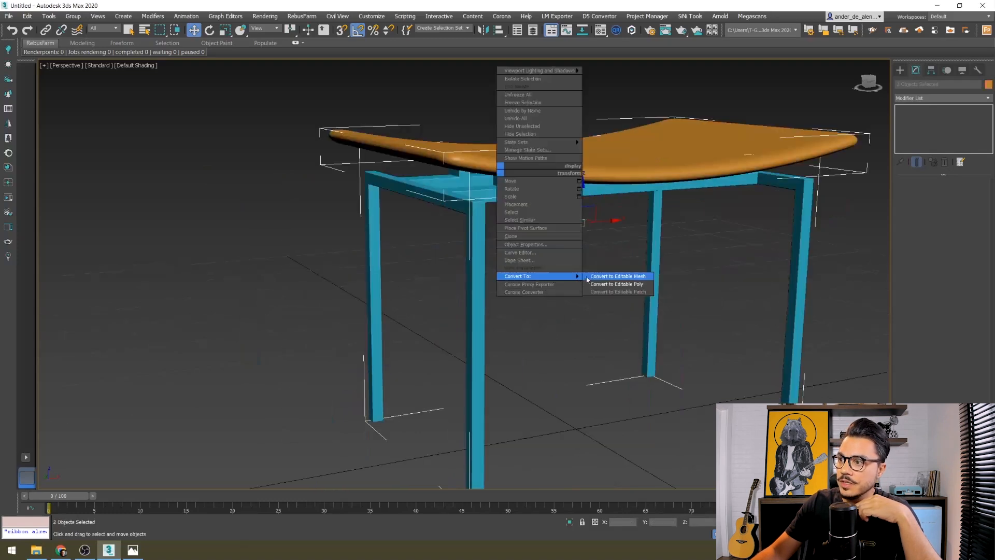
left_click(617, 283)
left_click(710, 327)
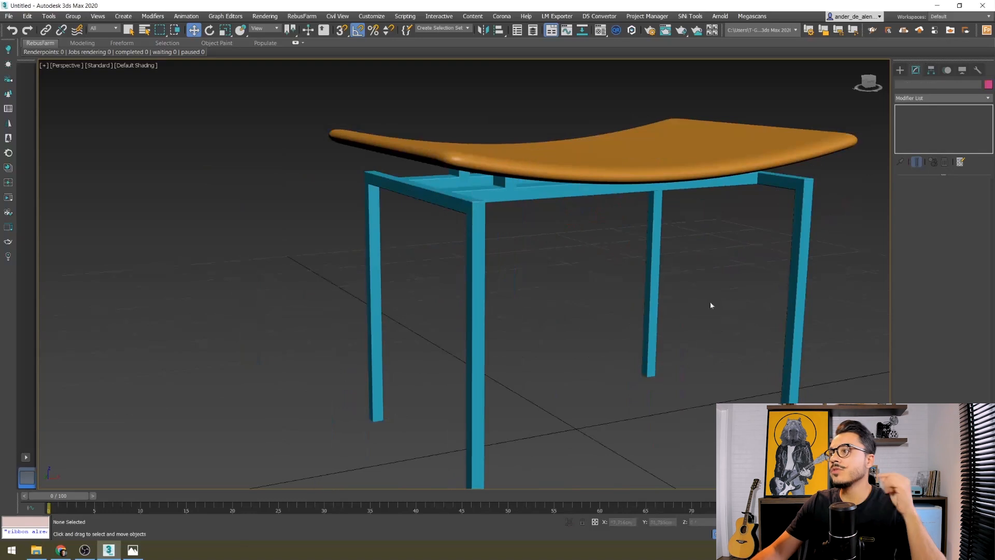
- Check the converted seat as a single Editable Poly and its position on the frame
left_click(470, 146)
key("z")
middle_click_drag(557, 265, 440, 233, "alt")
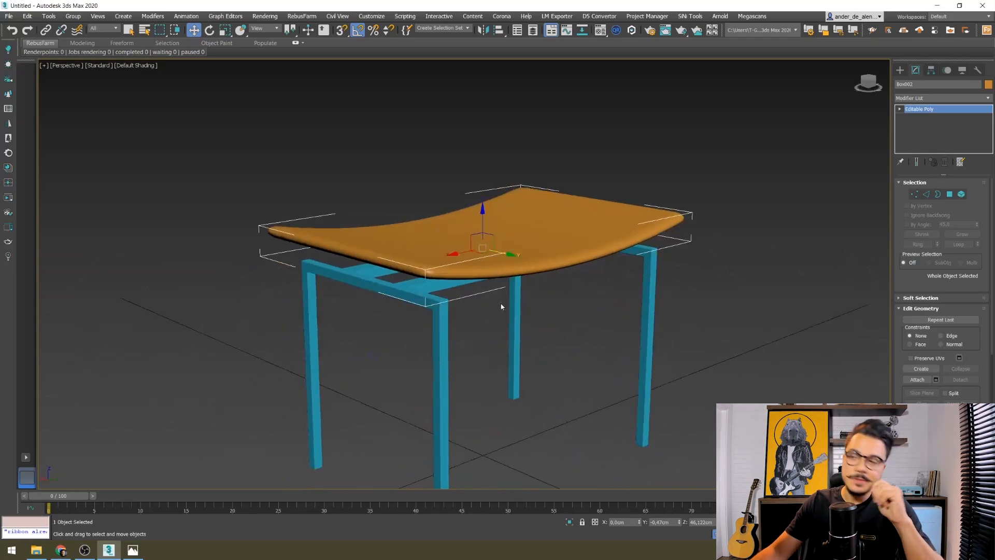
left_click(640, 276)
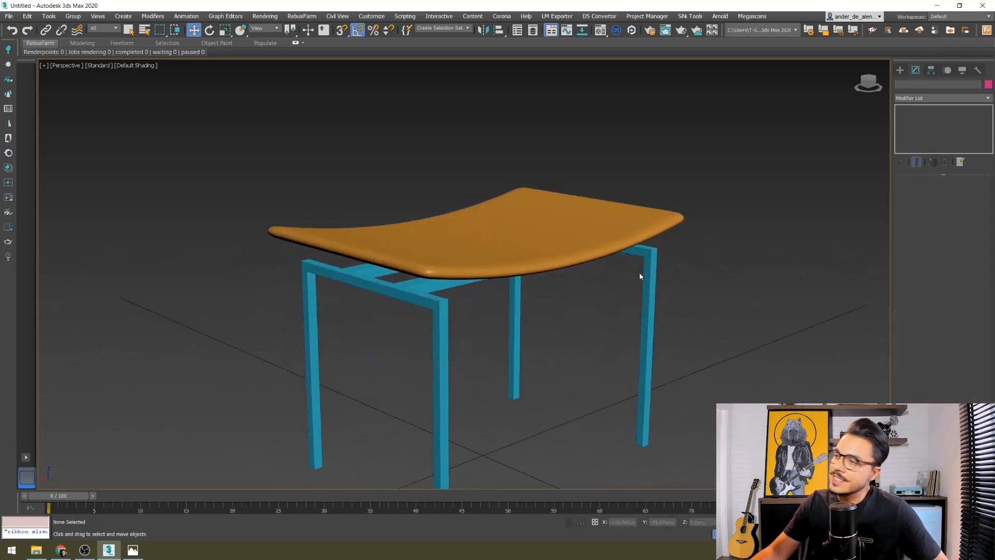
- Select the complete horizontal edge loop running around the middle of the seat's rounded side
left_click(444, 273)
scroll(526, 270, "up", 3)
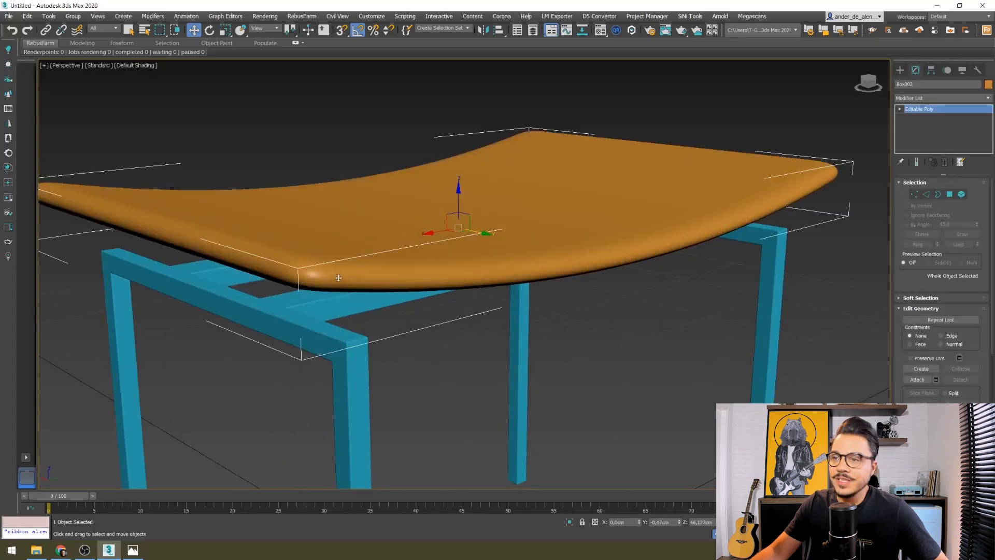
left_click(927, 195)
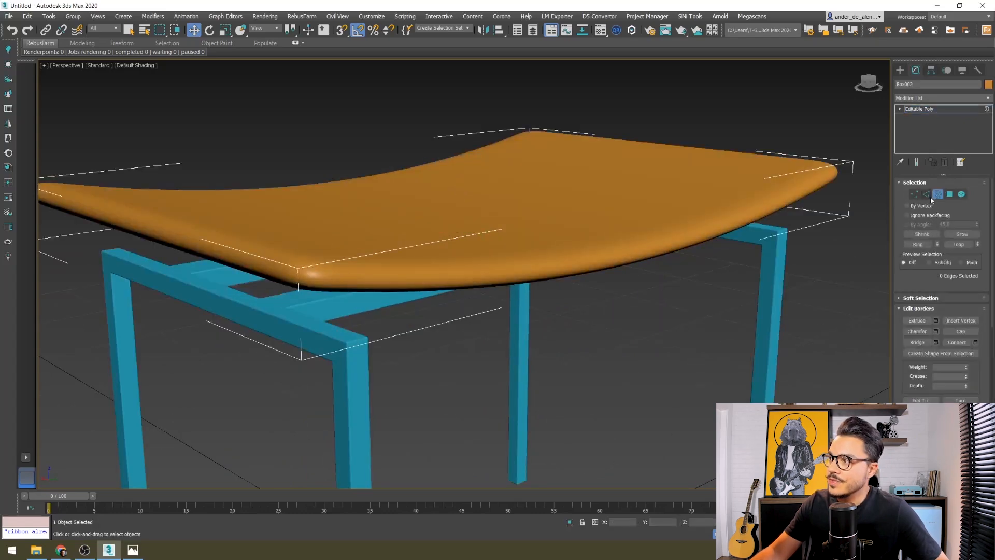
middle_click_drag(575, 304, 466, 288, "alt")
key("F3")
scroll(393, 238, "up", 3)
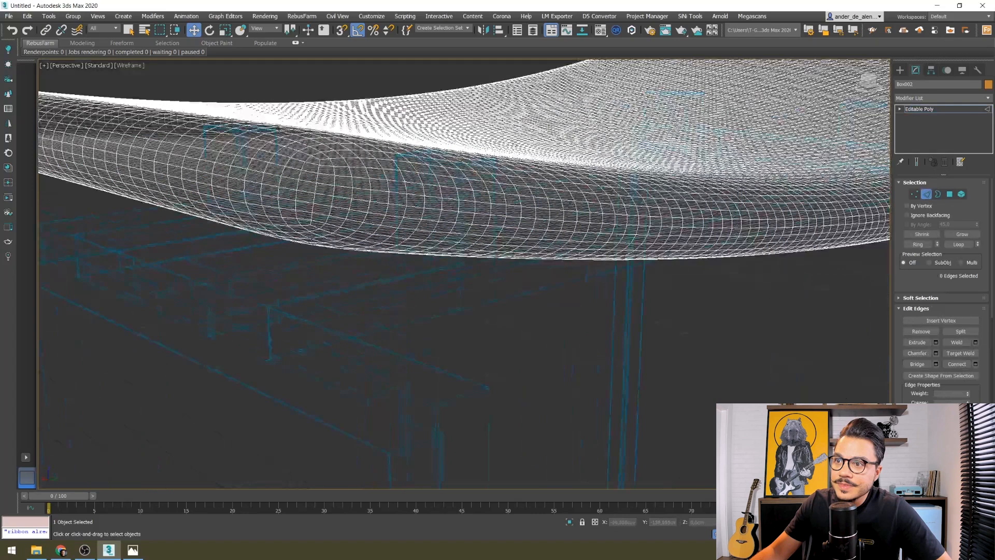
scroll(319, 209, "up", 2)
key("F3")
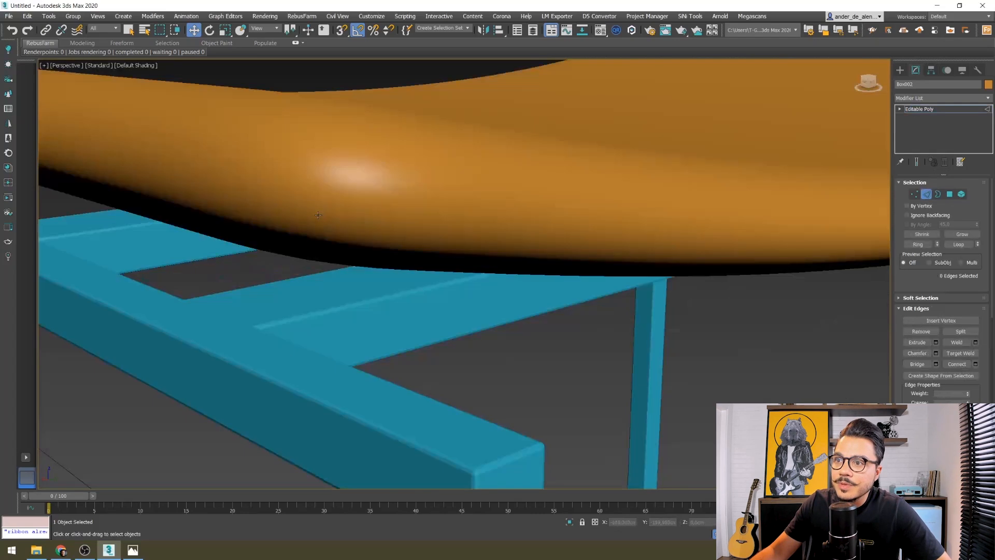
key("F3")
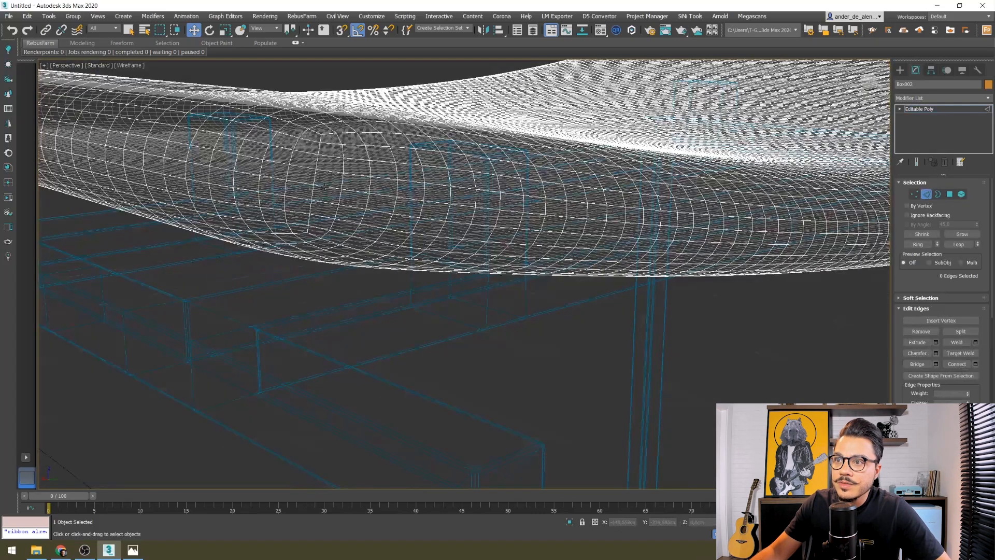
left_click(324, 187)
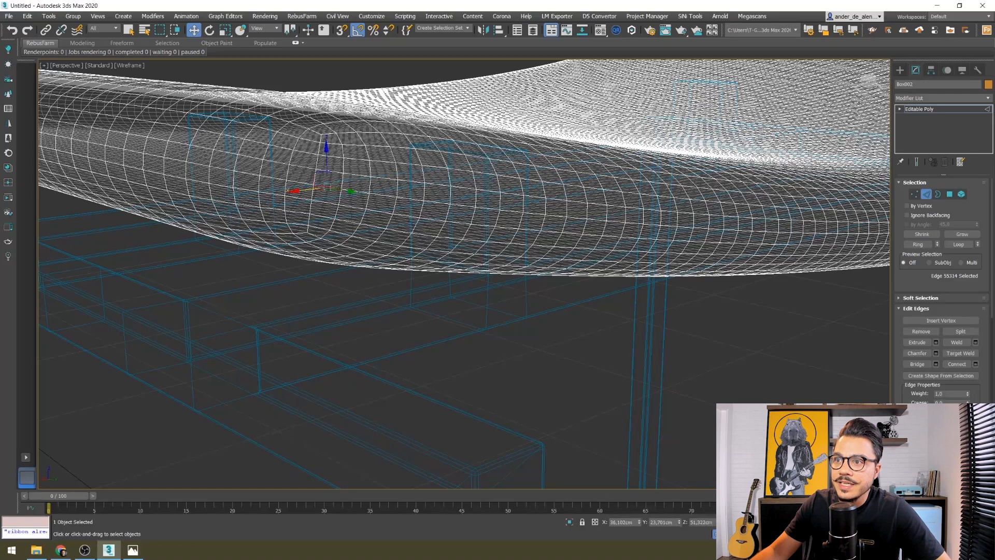
left_click(958, 244)
key("F3")
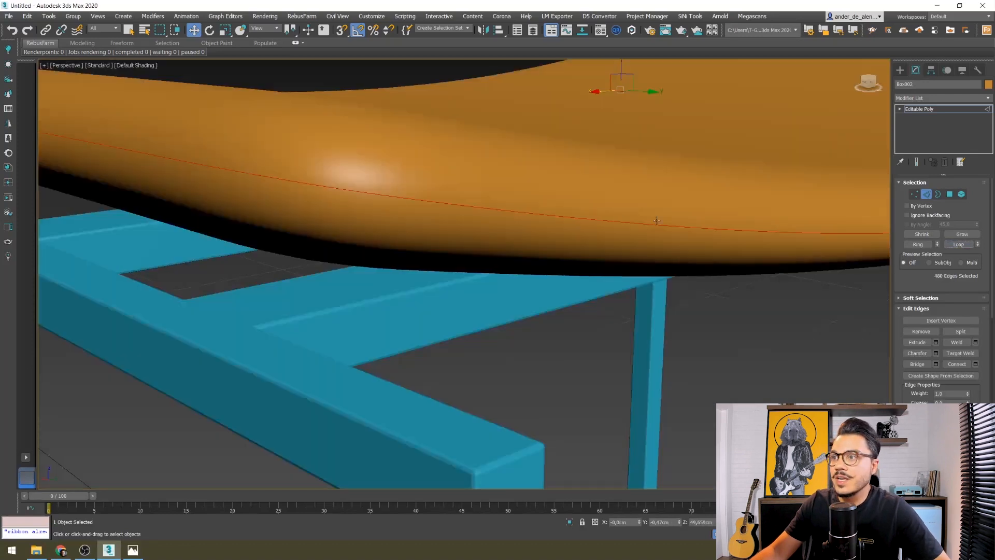
- Create a smooth shape named COSTURA from the seat's selected edge loop
middle_click_drag(656, 220, 469, 219)
scroll(468, 219, "down", 2)
mouse_move(544, 262)
middle_mouse_down()
mouse_move(457, 285)
mouse_move(537, 277)
middle_mouse_up()
scroll(457, 285, "down", 2)
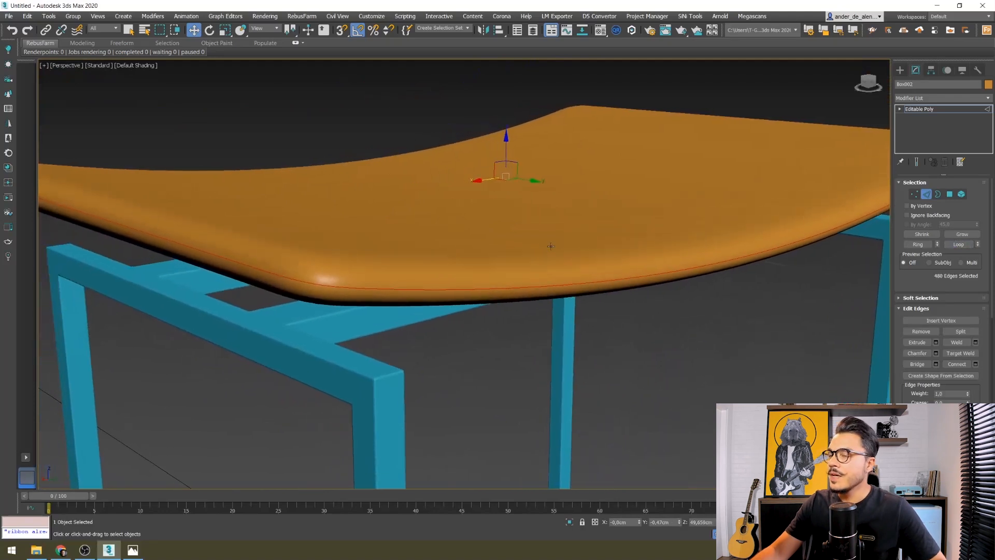
left_click(938, 375)
left_click(485, 285)
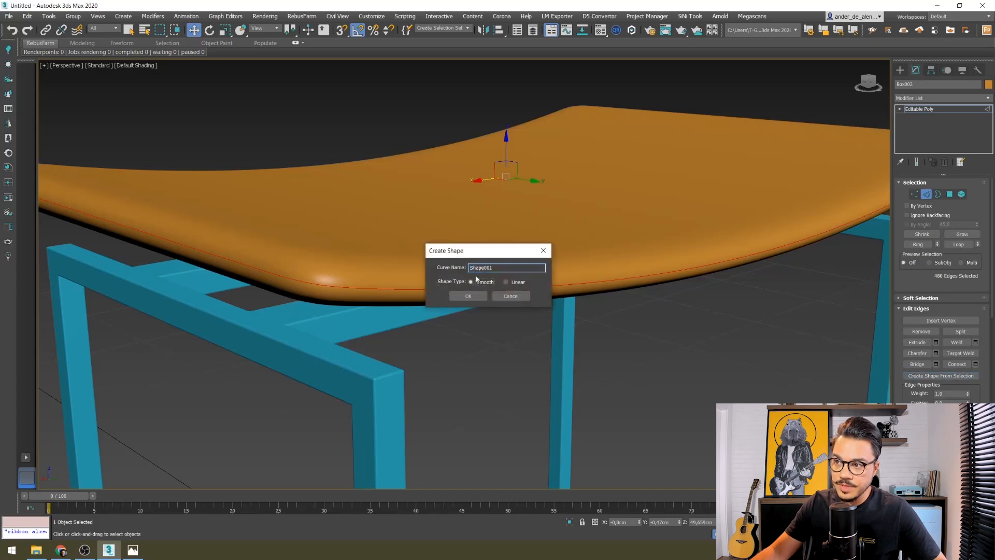
type("C")
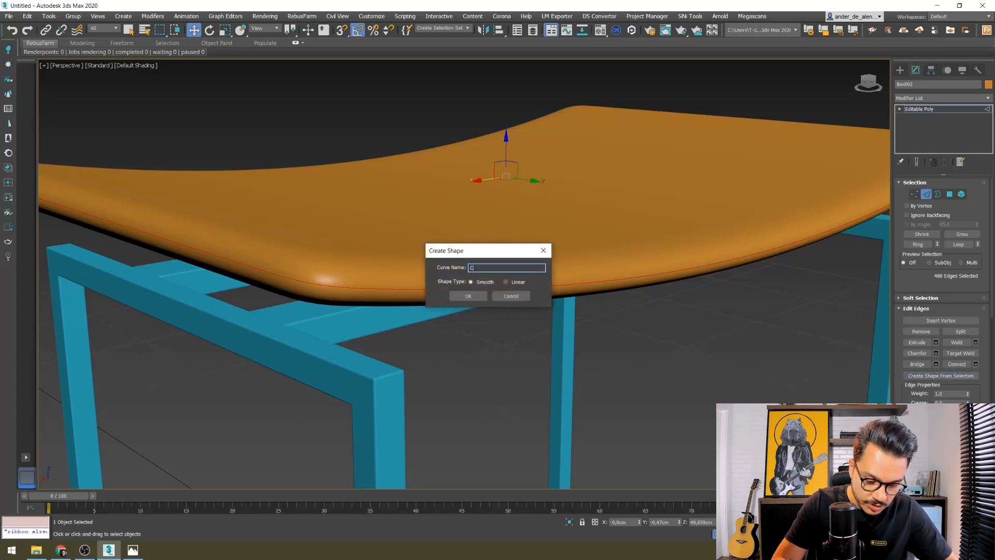
type("OSTU")
key("Return")
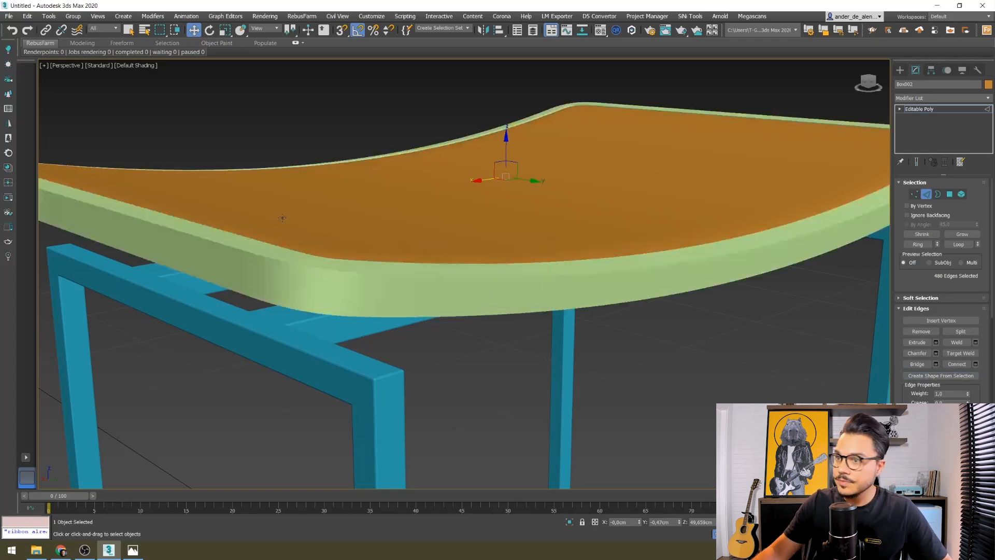
- Select the COSTURA spline and render it with a radial section 0,5 cm thick
left_click(900, 70)
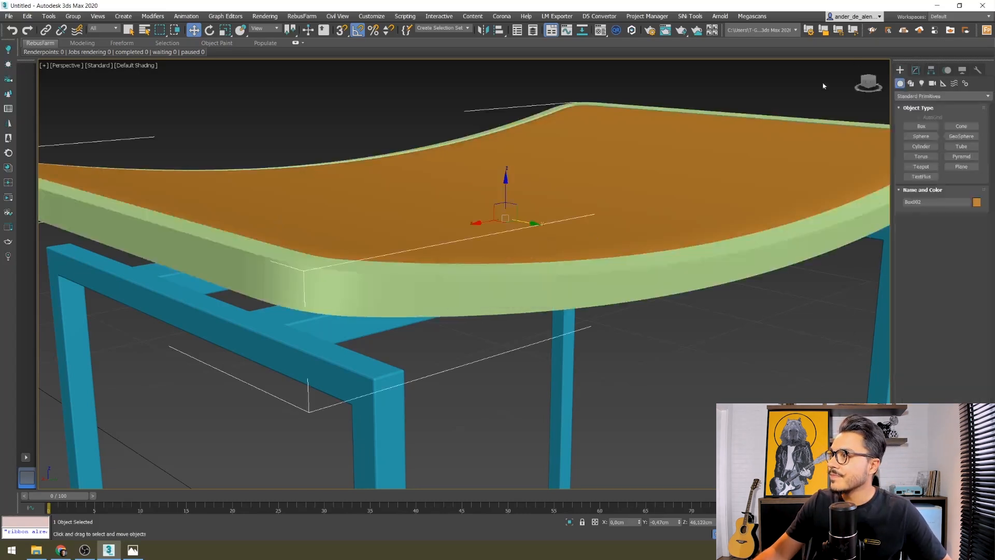
scroll(507, 415, "down", 5)
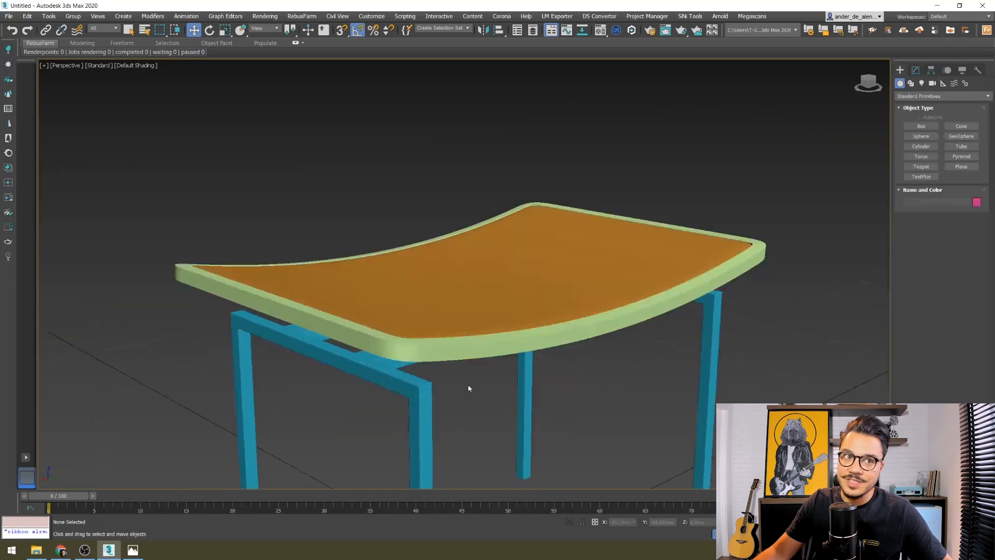
left_click(420, 349)
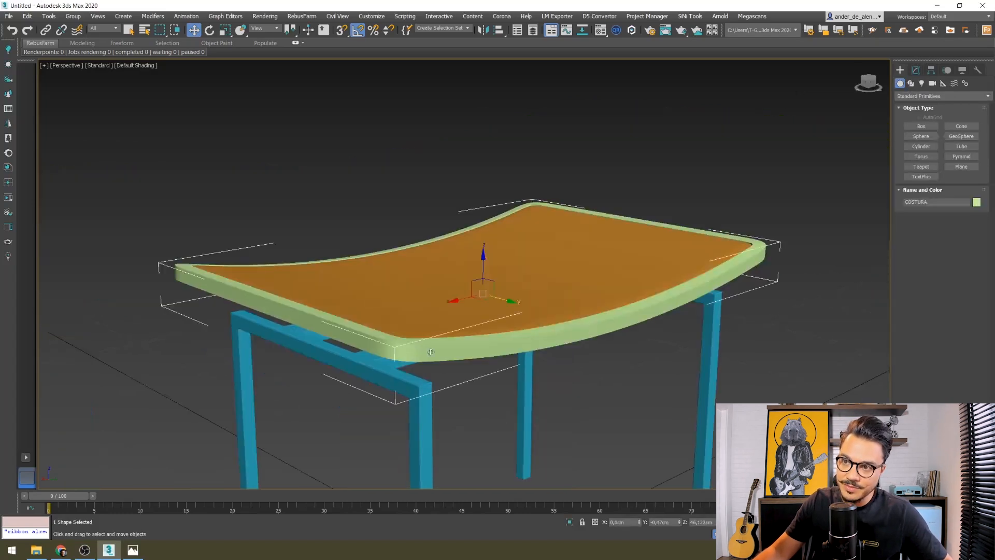
left_click(915, 70)
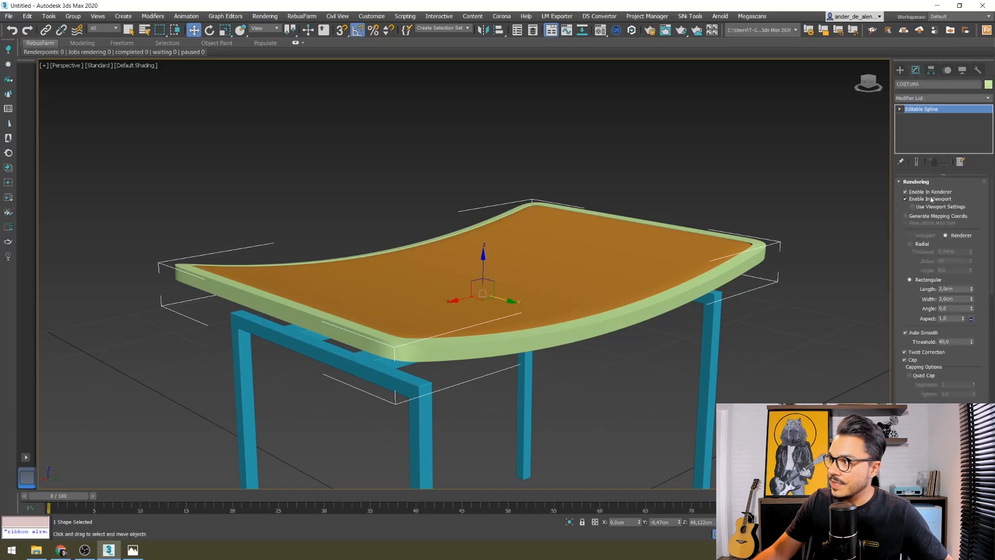
left_click(919, 246)
middle_click_drag(715, 303, 628, 325)
scroll(674, 275, "up", 3)
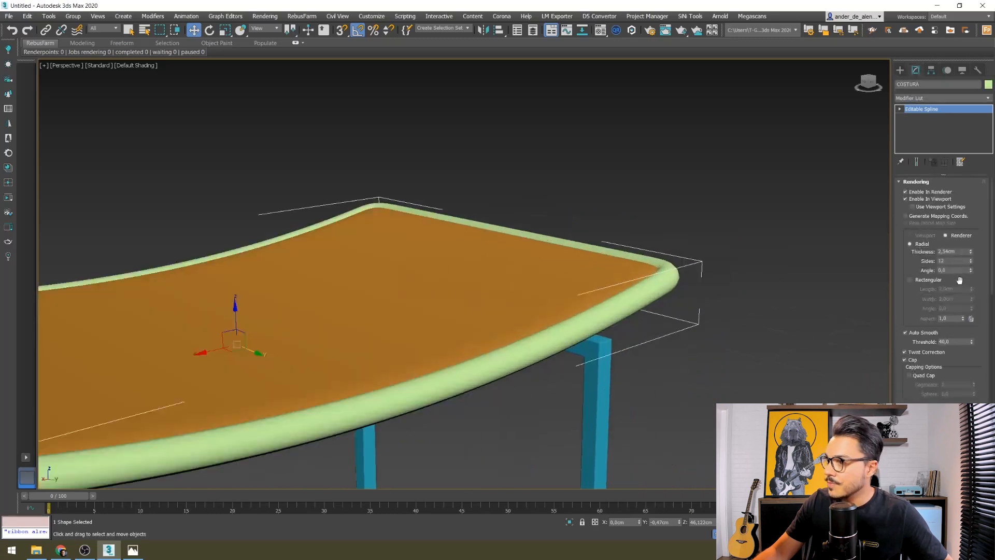
double_click(957, 250)
type("0,")
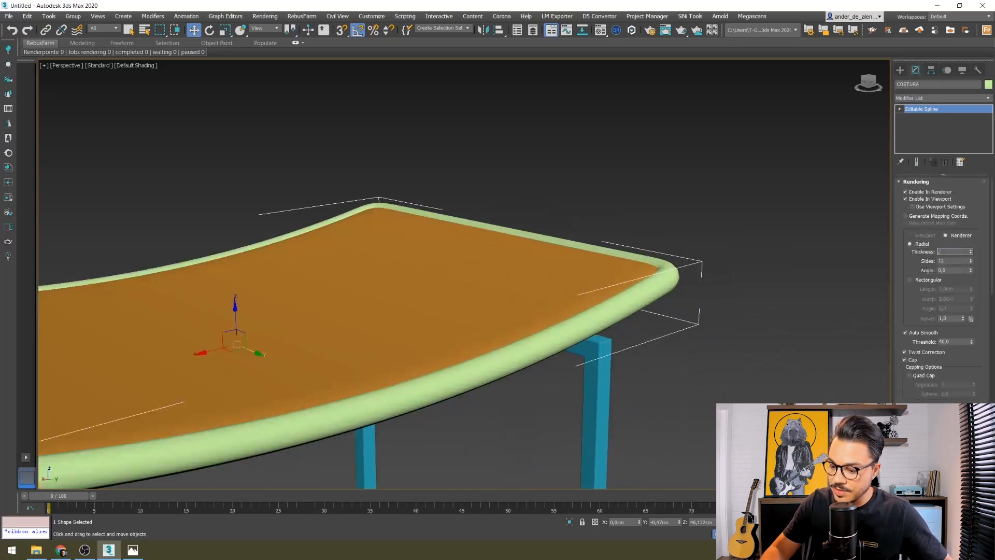
type("5")
key("Return")
- Select both the seat and its seam spline, give them the same orange object colour, and deselect them
left_click(761, 226)
scroll(673, 286, "down", 3)
scroll(170, 272, "up", 6)
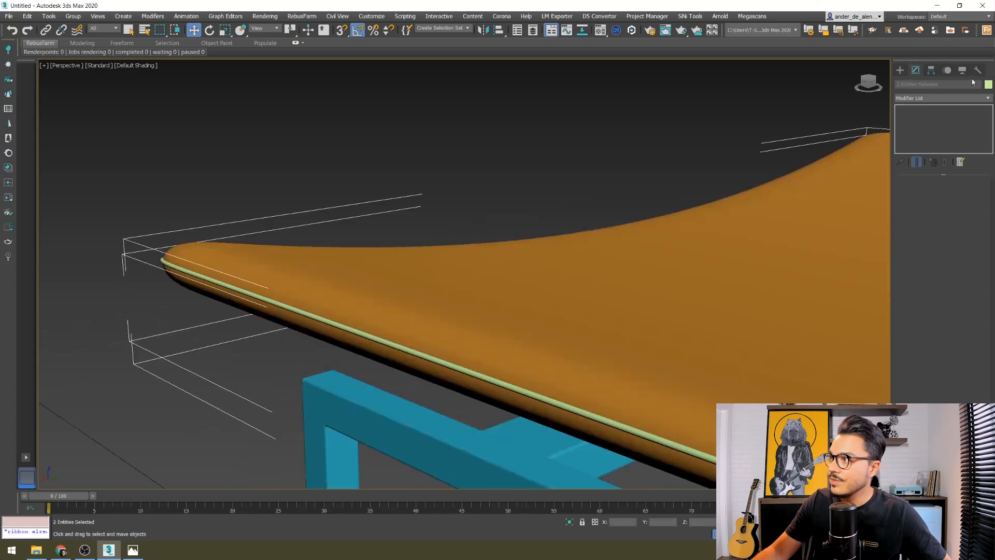
left_click(989, 84)
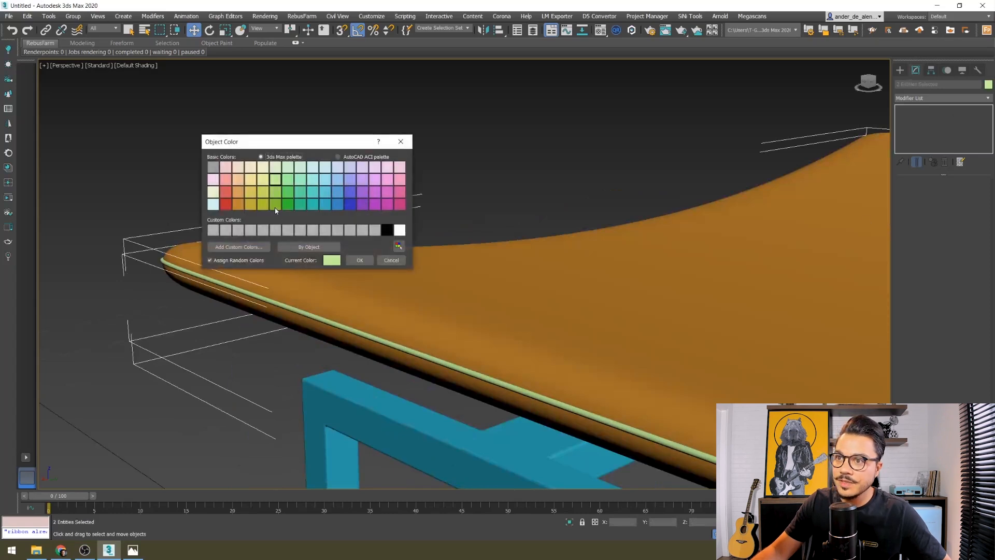
left_click(227, 204)
left_click(359, 260)
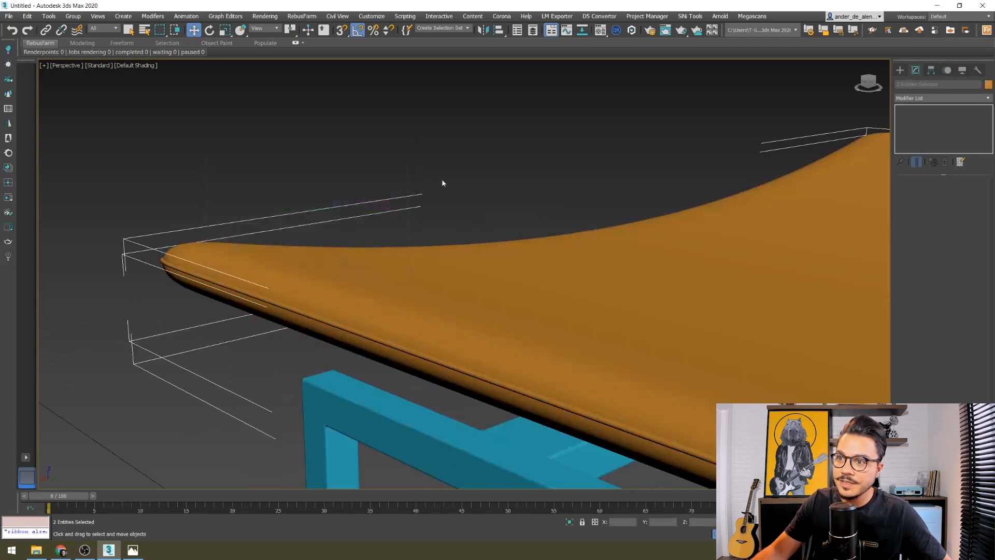
left_click(442, 185)
- Change the stool frame's object colour to light grey and deselect it
scroll(560, 238, "down", 5)
middle_click_drag(731, 317, 631, 325)
left_click(388, 395)
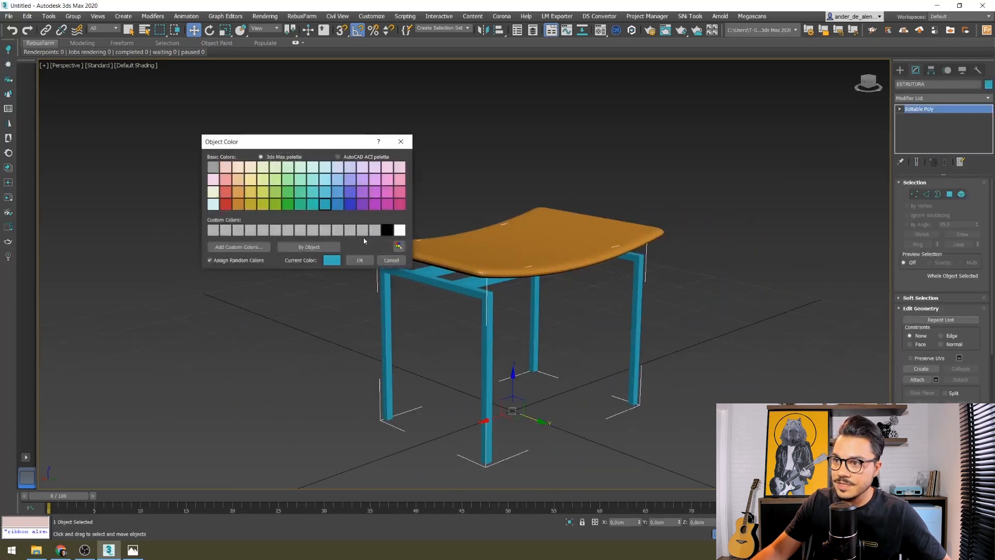
left_click(363, 231)
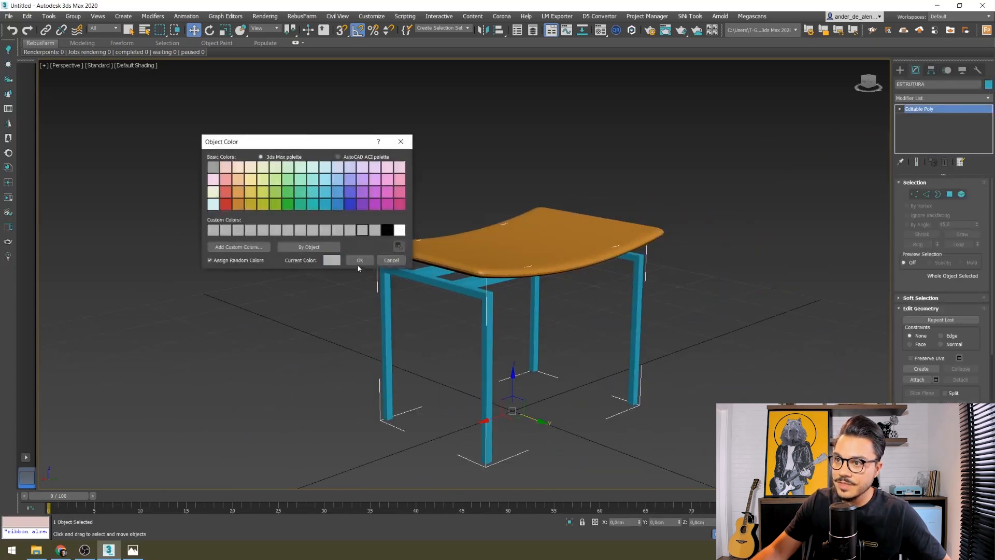
left_click(358, 263)
left_click(724, 295)
- Examine the recoloured stool from several angles, checking the seam along the seat's edge and the frame beneath
scroll(570, 273, "up", 5)
scroll(443, 249, "down", 6)
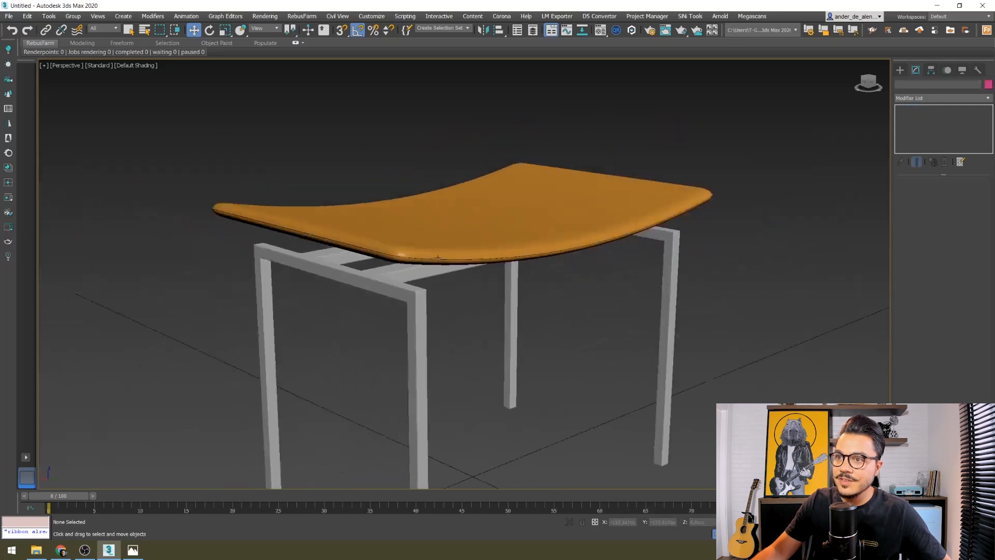
left_click(507, 263)
middle_click_drag(507, 263, 458, 283, "alt")
left_click(622, 357)
scroll(616, 357, "up", 3)
middle_click_drag(530, 387, 518, 353, "alt")
scroll(530, 350, "down", 3)
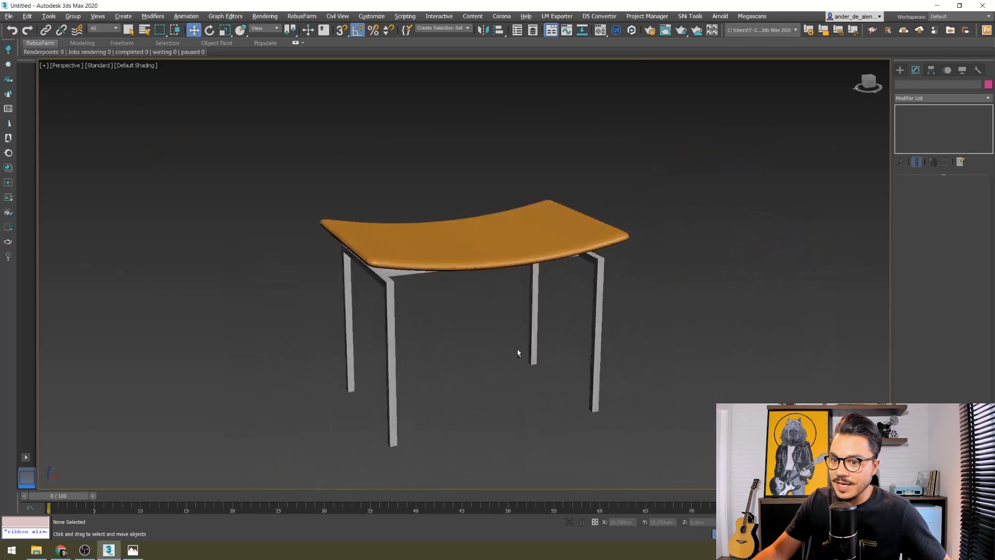
- Compare the modelled stool with the reference photo BANQUETA CURVA.jpg, and check the model in wireframe and shaded display
left_click(136, 550)
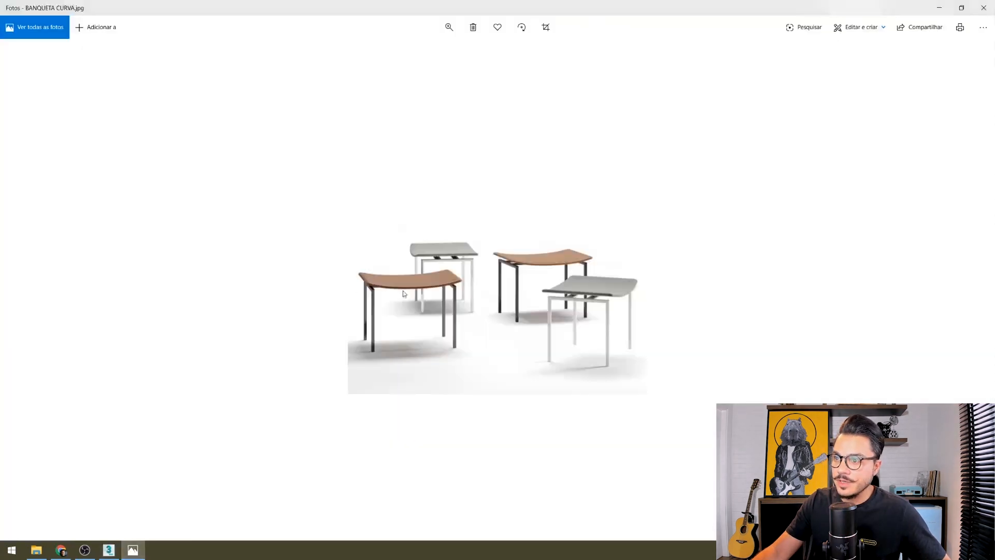
left_click(939, 8)
middle_click_drag(558, 277, 694, 296, "alt")
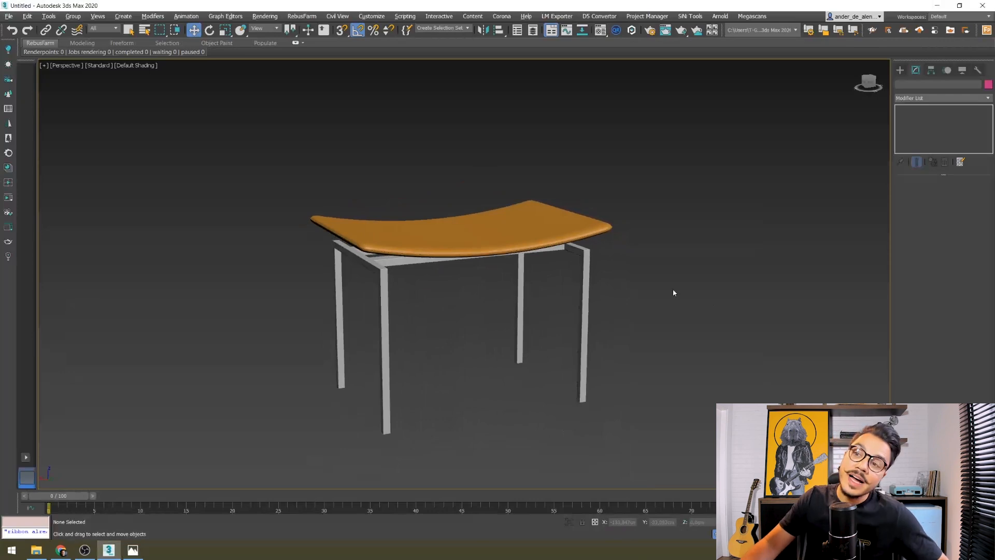
key("F3")
key("F3")
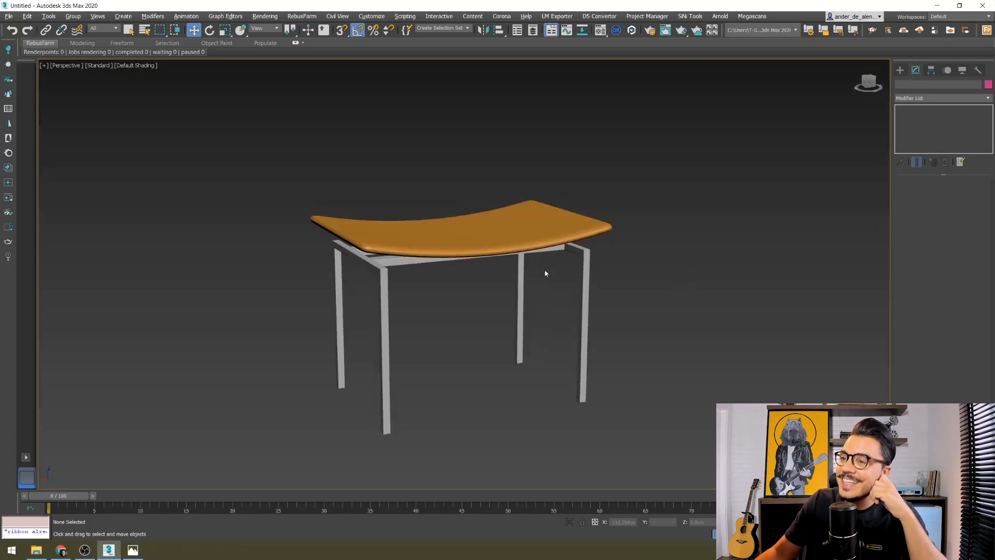
- Select the curved seat and add a Noise modifier above its Editable Poly
middle_click_drag(411, 320, 557, 231, "alt")
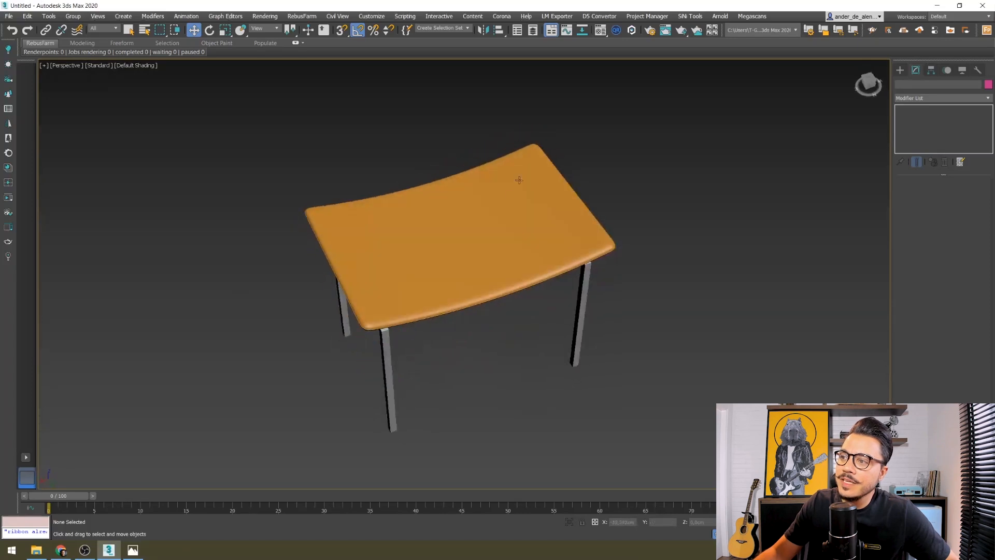
scroll(557, 231, "up", 5)
scroll(568, 265, "down", 5)
scroll(568, 266, "down", 3)
middle_click_drag(569, 266, 475, 213, "alt")
scroll(479, 271, "up", 4)
left_click(478, 271)
middle_click_drag(478, 271, 565, 256, "alt")
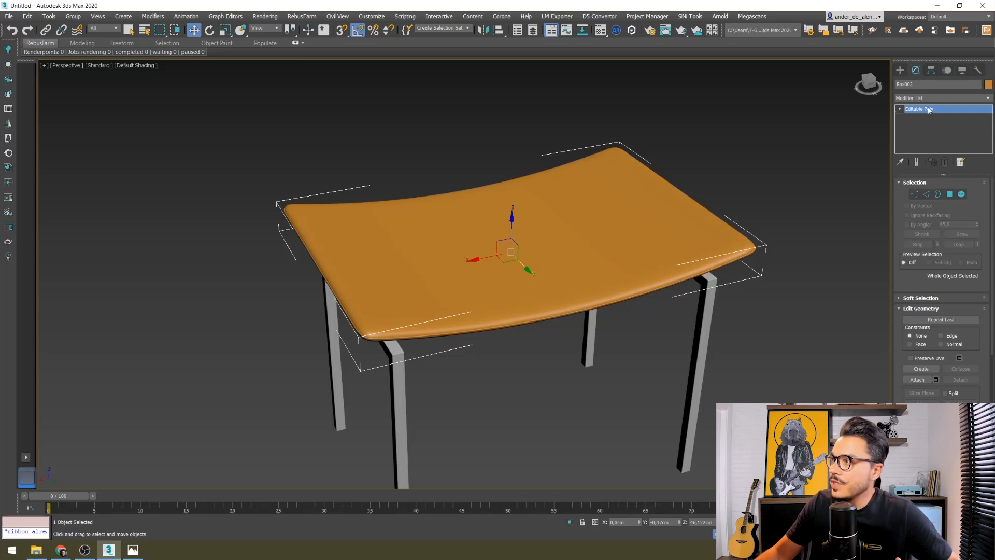
left_click(944, 98)
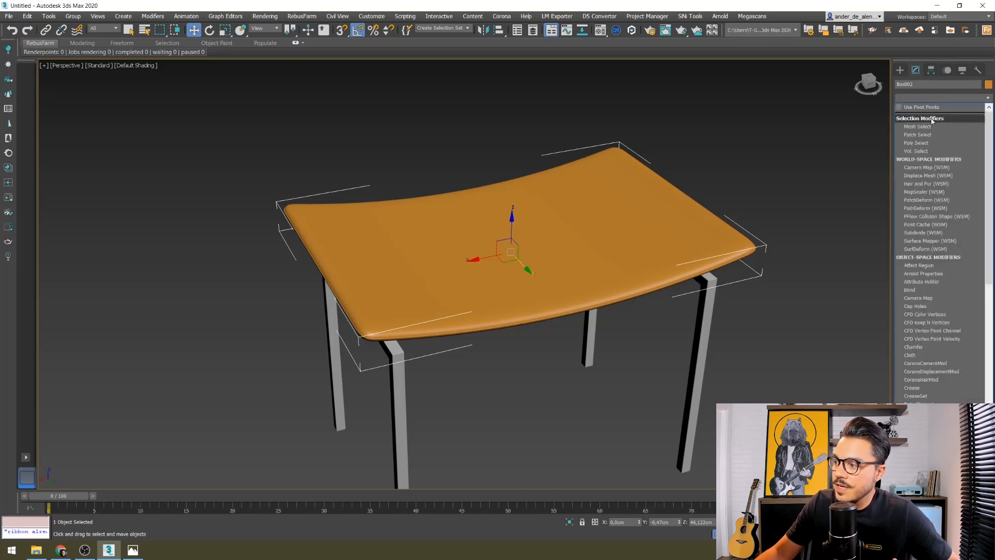
key("n")
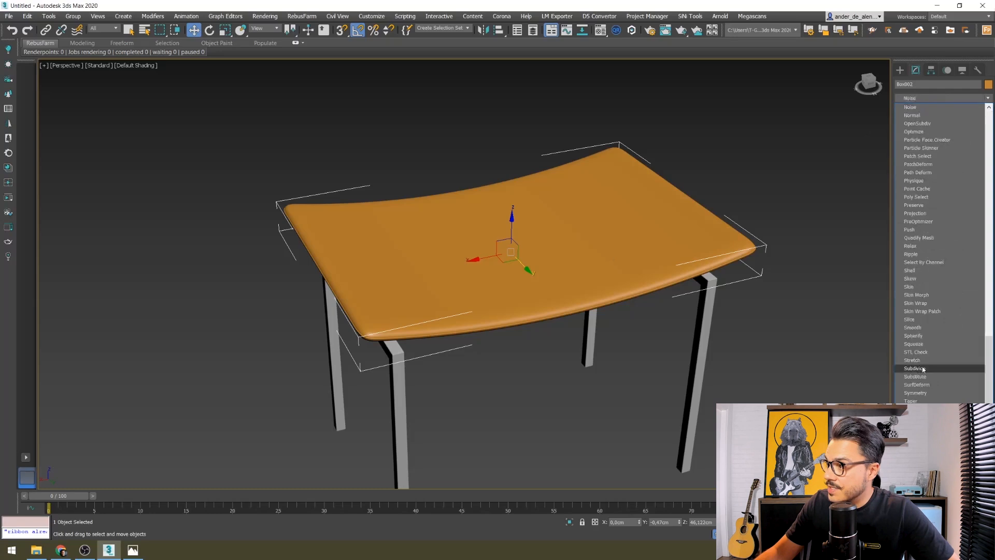
left_click(928, 108)
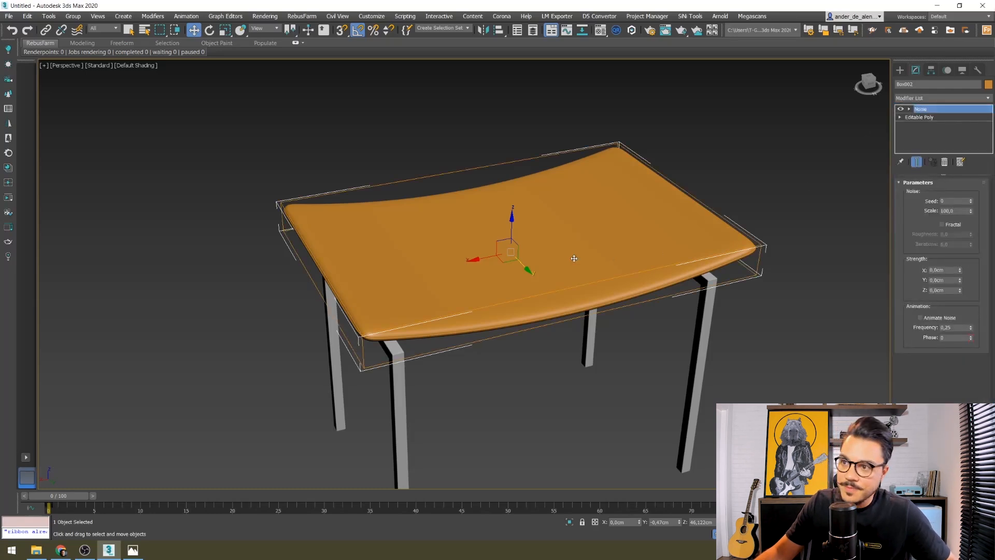
- Set the Z strength of the seat's Noise modifier to 1,0 cm
middle_click_drag(573, 258, 554, 266)
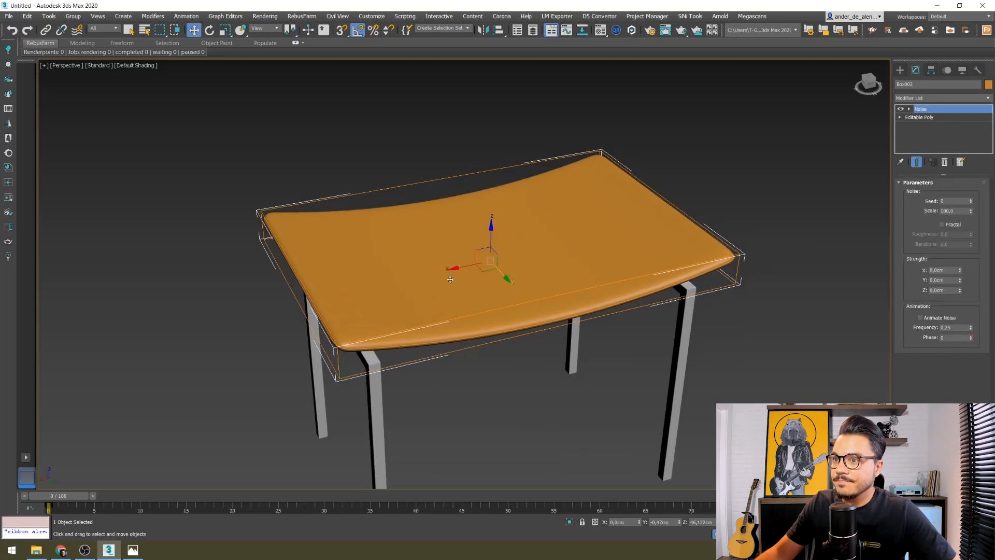
middle_click_drag(474, 279, 491, 251)
scroll(499, 272, "up", 4)
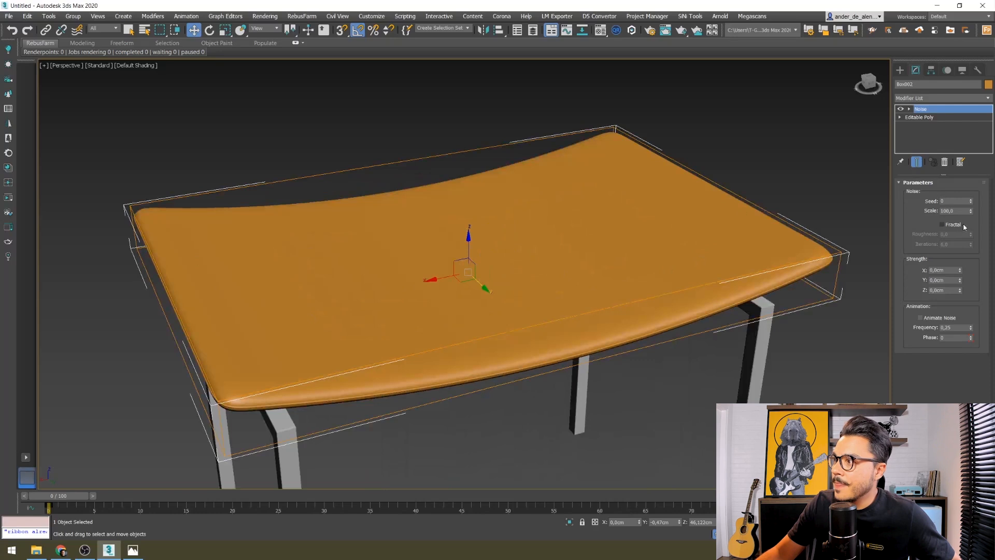
left_click(950, 290)
type("1")
key("Return")
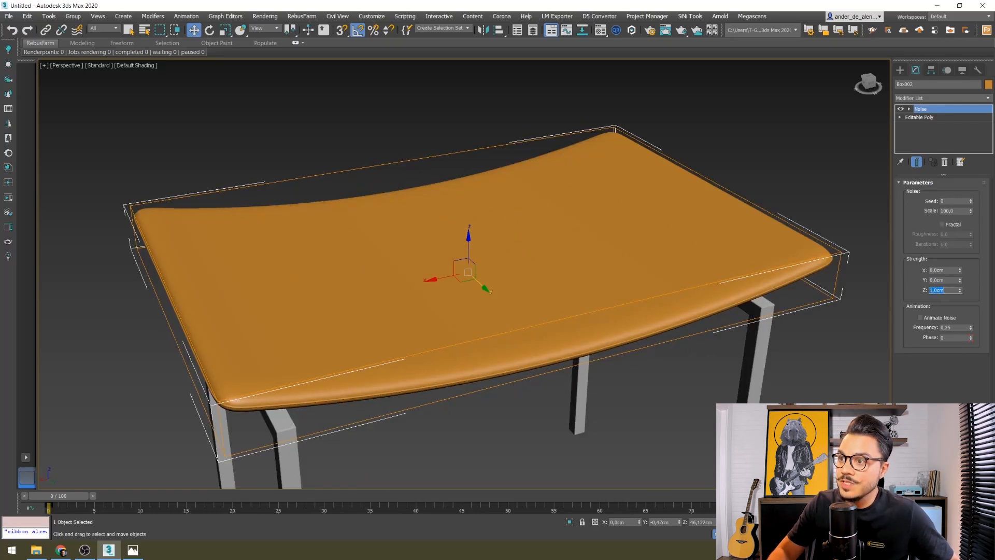
- Try a Z strength of 10,0 cm on the seat's Noise modifier, and return it to 1,0 cm
type("0")
key("Return")
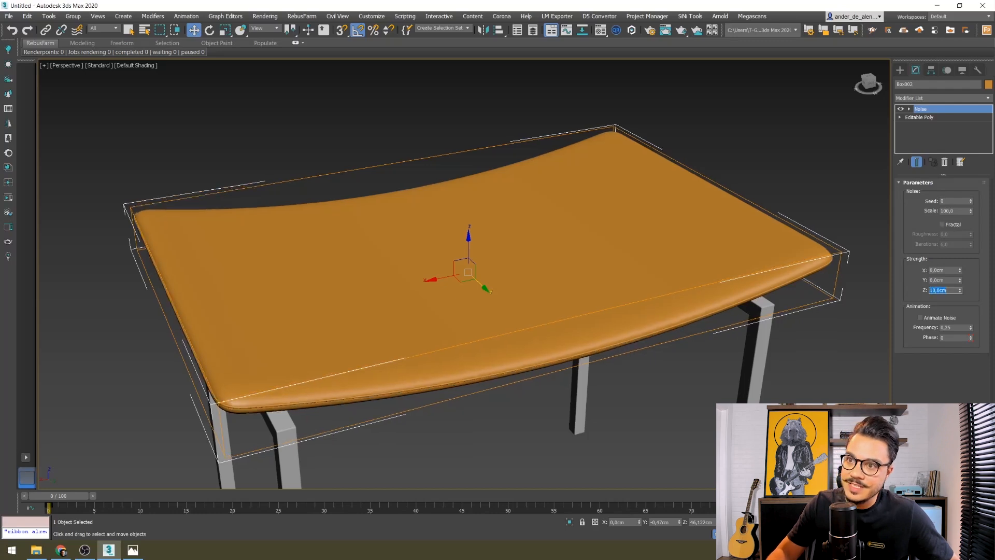
scroll(655, 318, "down", 5)
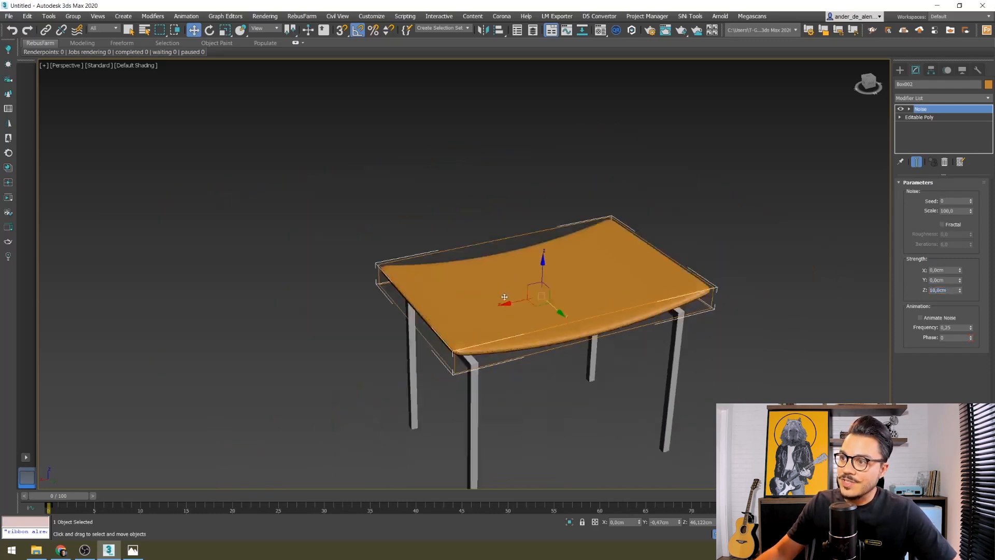
scroll(617, 293, "up", 5)
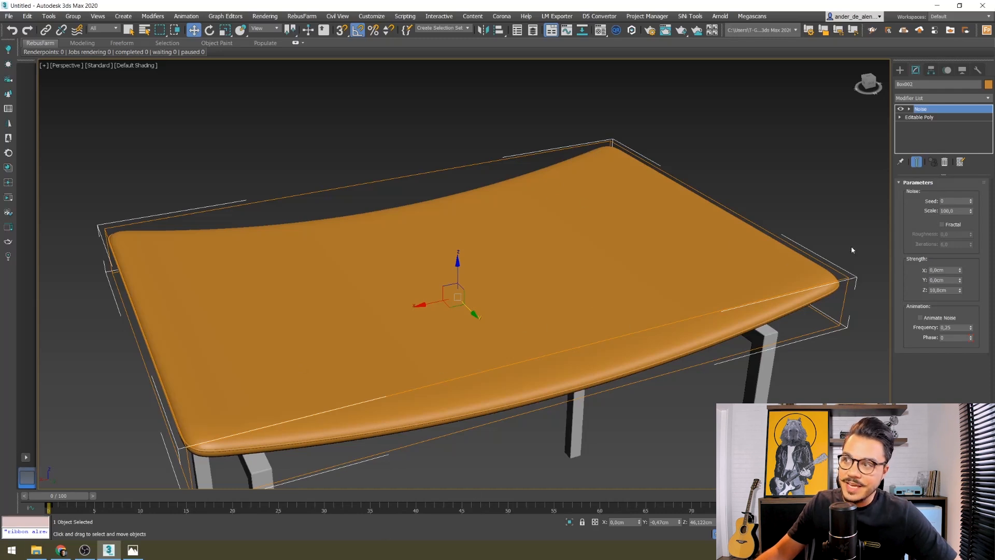
double_click(952, 290)
type("1")
key("Return")
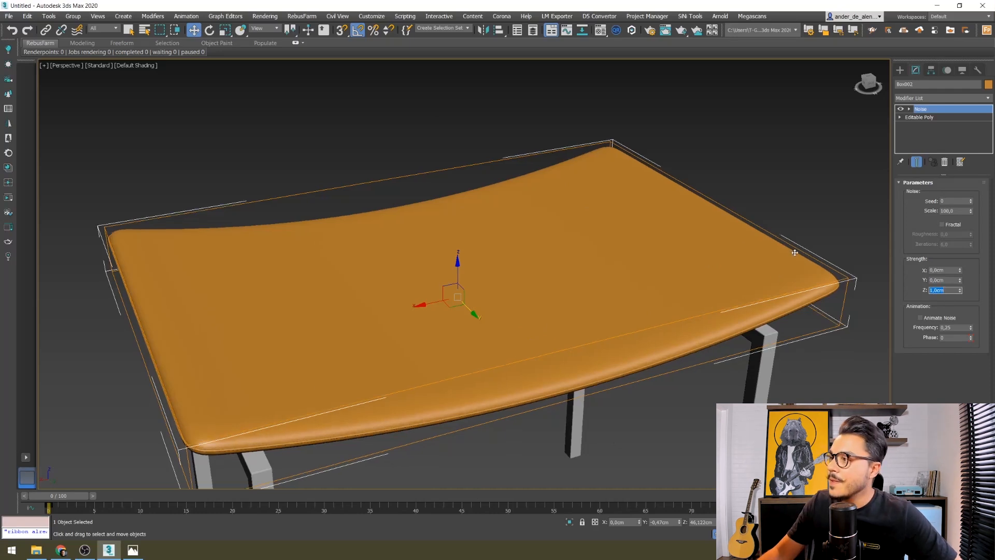
- Set the Noise modifier's scale to 1,0 on the seat
double_click(962, 211)
key("Return")
type("1")
key("Return")
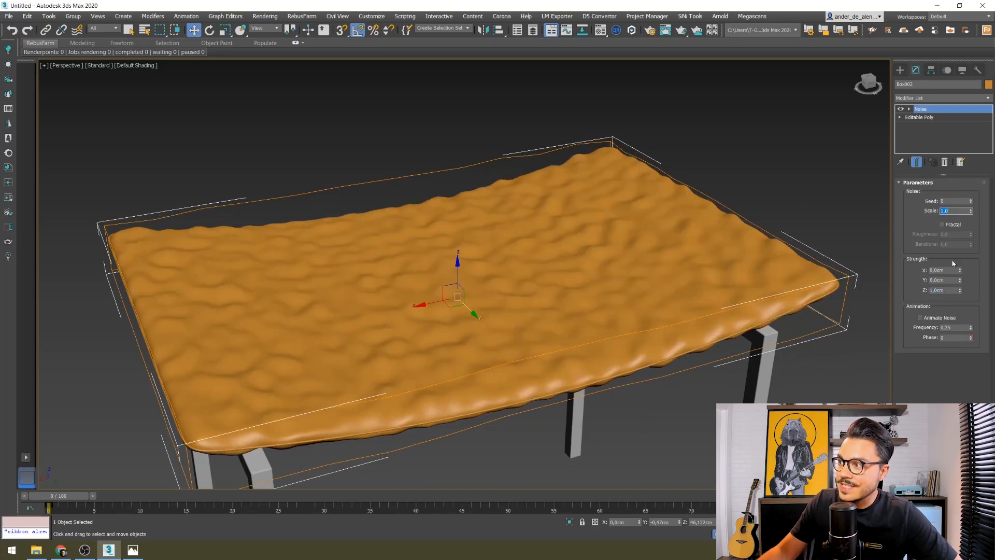
- Compare Z strengths of 0,2 cm and 0,1 cm in the seat's Noise modifier, settling on 0,2 cm
double_click(938, 290)
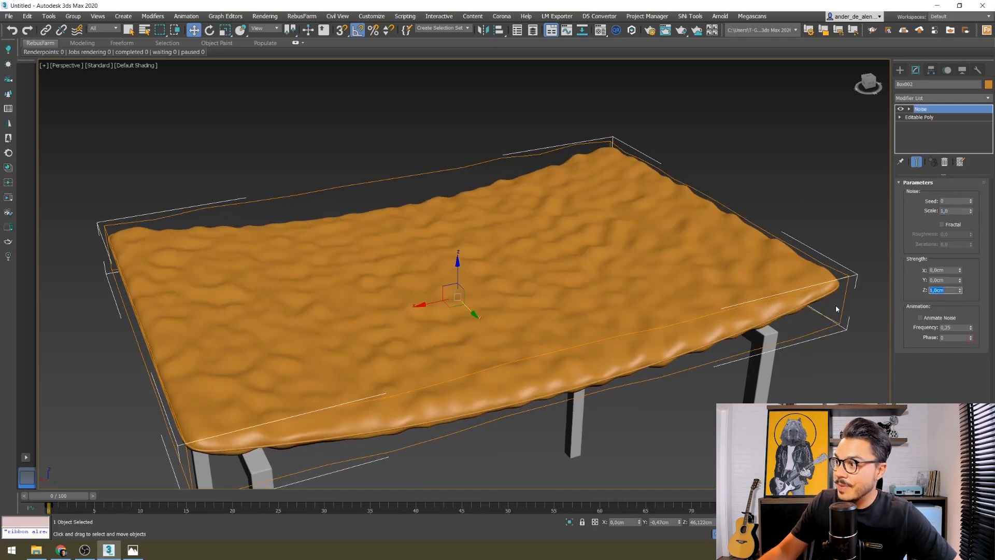
type("0,2")
key("Return")
type("0,1")
key("Return")
type("0,2")
key("Return")
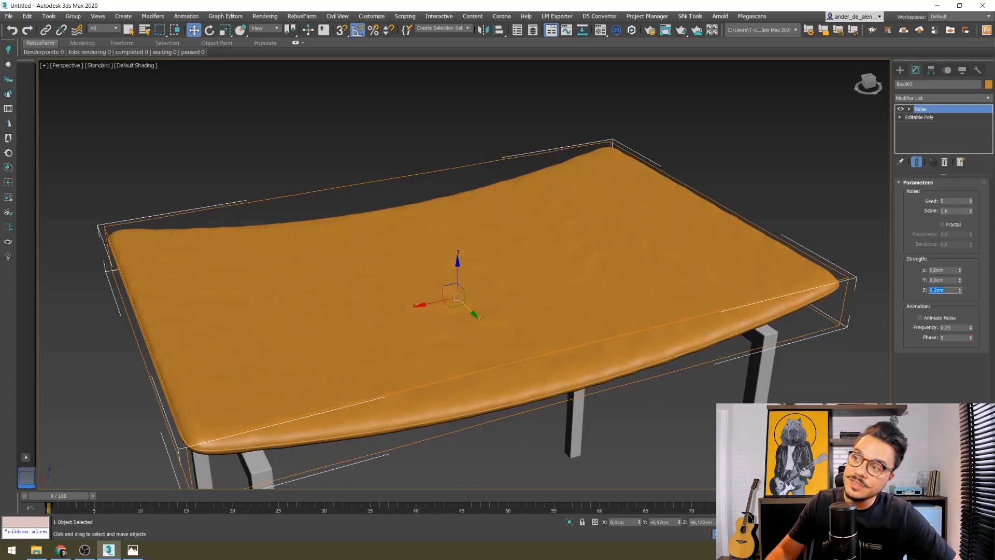
- Try Noise scales of 10,0 and 5,0 on the seat, and check the surface with edged faces on and off
double_click(959, 211)
type("10")
key("Return")
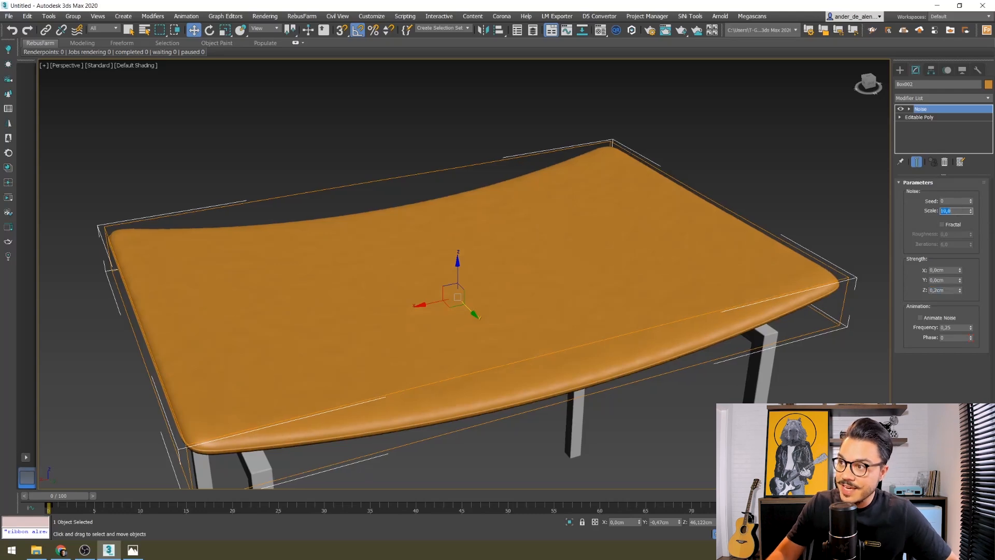
type("5")
key("Return")
mouse_move(675, 327)
middle_mouse_down("alt")
mouse_move(655, 303)
mouse_move(679, 301)
mouse_move(668, 305)
middle_mouse_up("alt")
key("F4")
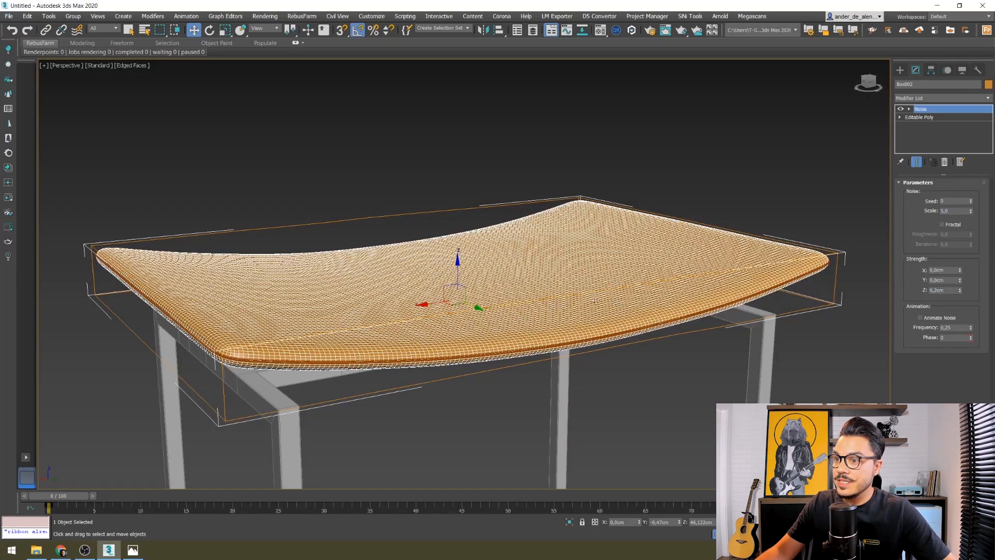
middle_click_drag(530, 303, 532, 317)
scroll(532, 316, "up", 3)
key("F4")
scroll(609, 307, "down", 3)
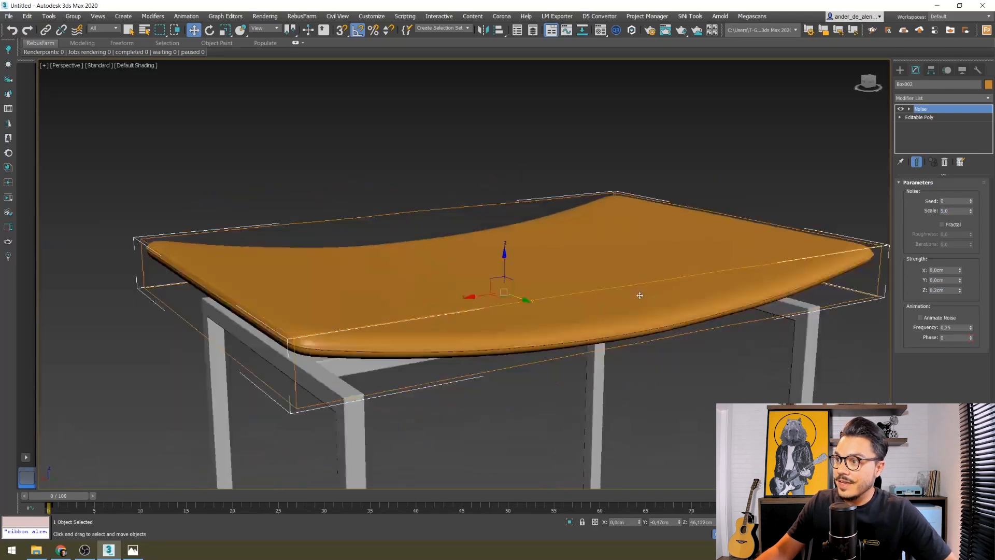
middle_click_drag(510, 316, 500, 329, "alt")
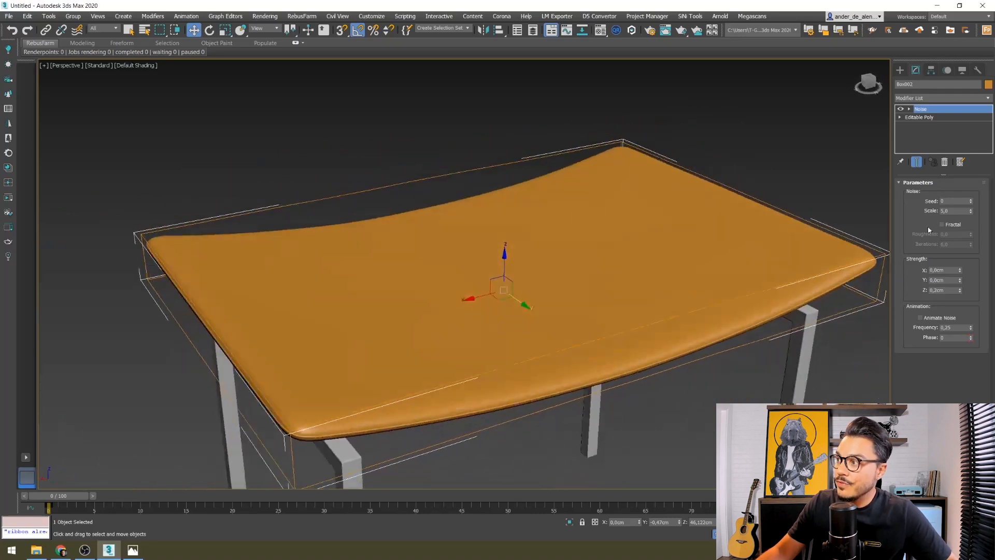
- Try a Noise scale of 3,0 and check the seat from its other side
left_click_drag(959, 211, 900, 191)
type("3")
key("Return")
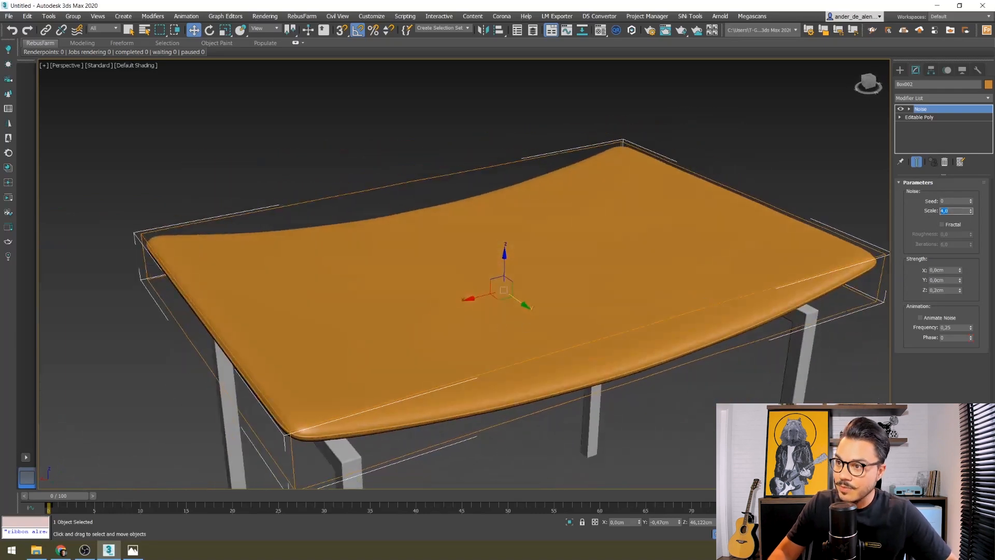
middle_click_drag(670, 273, 600, 251, "alt")
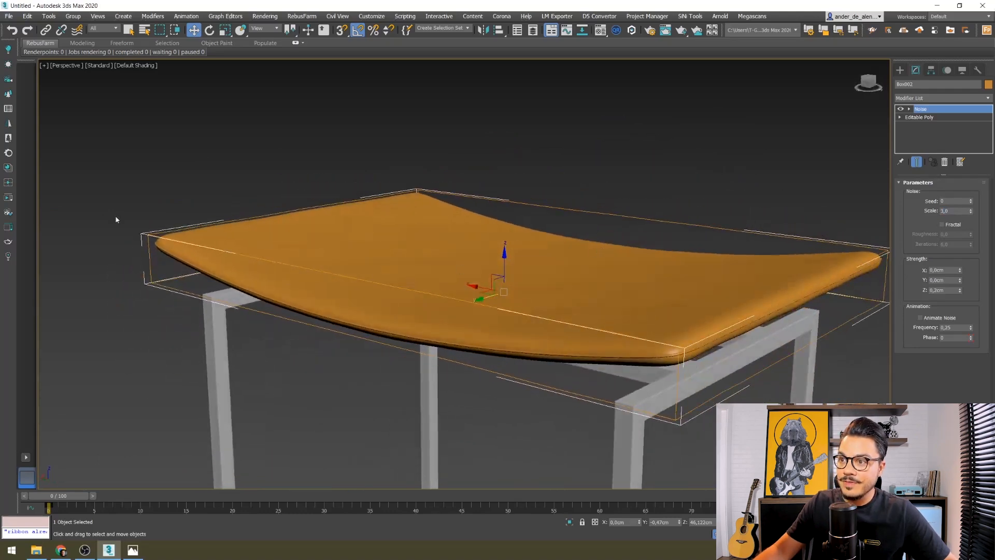
- Set the seat's Noise scale to 2,0 and check the underside
double_click(962, 210)
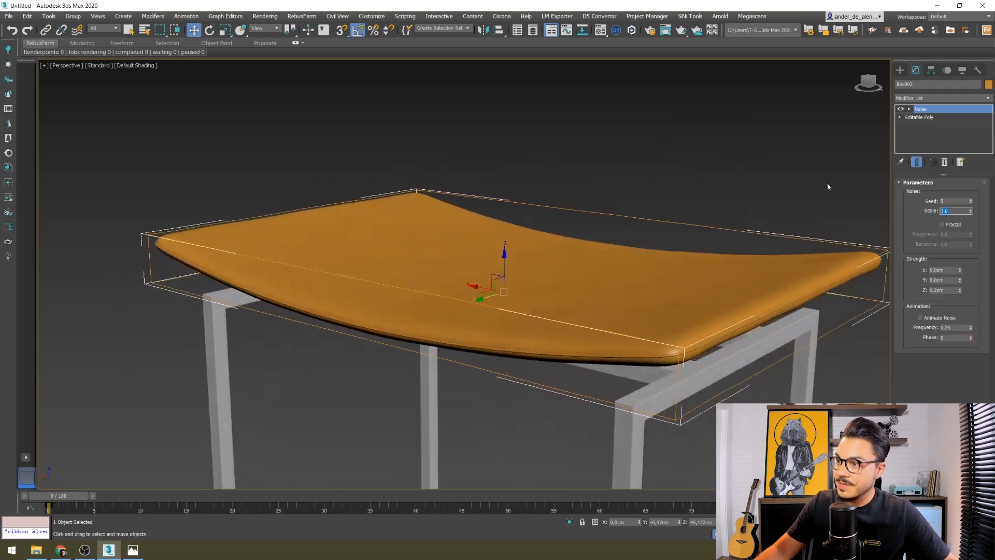
type("2")
key("Return")
middle_click_drag(455, 327, 485, 285, "alt")
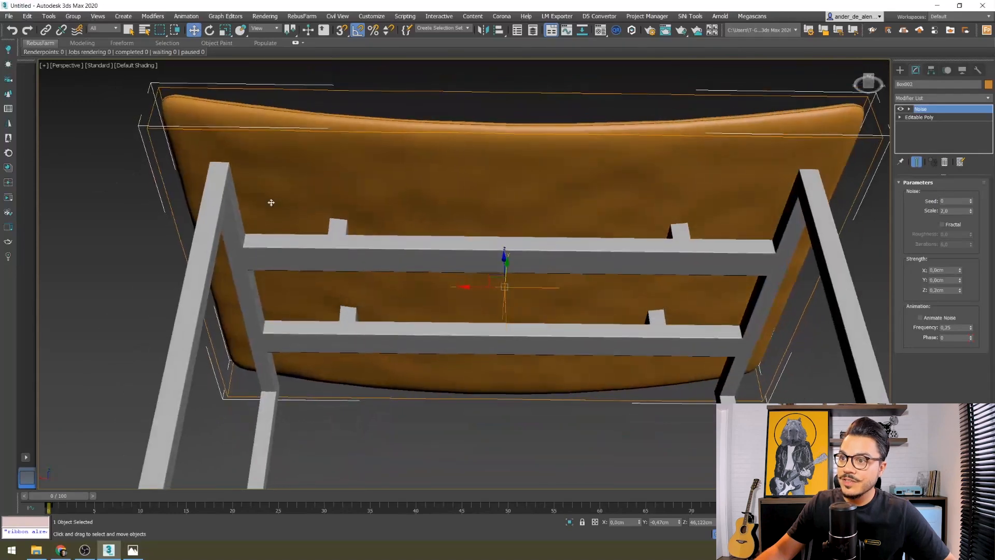
- Examine the seat's surface and edges from several angles and up close for the noise irregularity
middle_click_drag(329, 184, 362, 223, "alt")
scroll(449, 330, "down", 3)
middle_click_drag(449, 330, 415, 303, "alt")
scroll(410, 299, "up", 5)
scroll(410, 299, "down", 4)
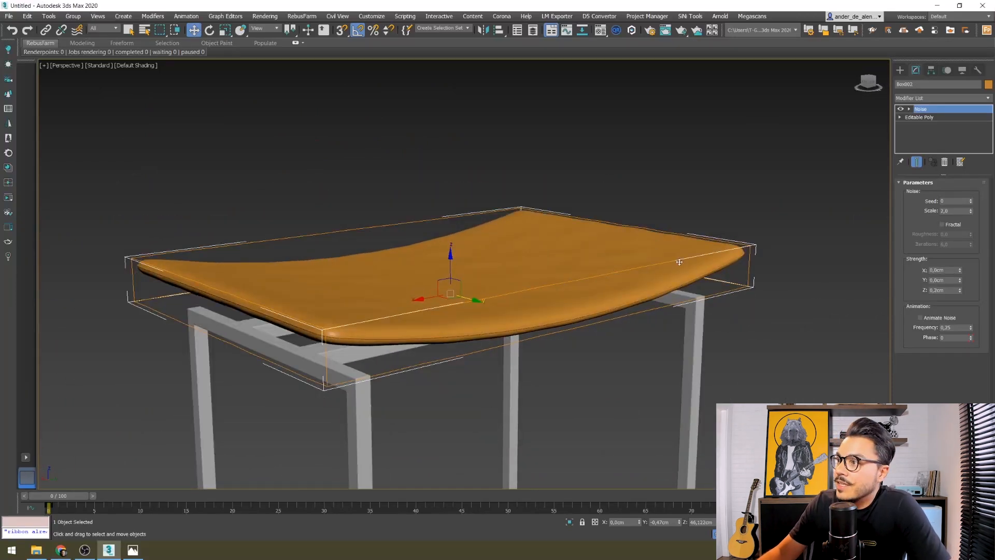
scroll(671, 237, "up", 5)
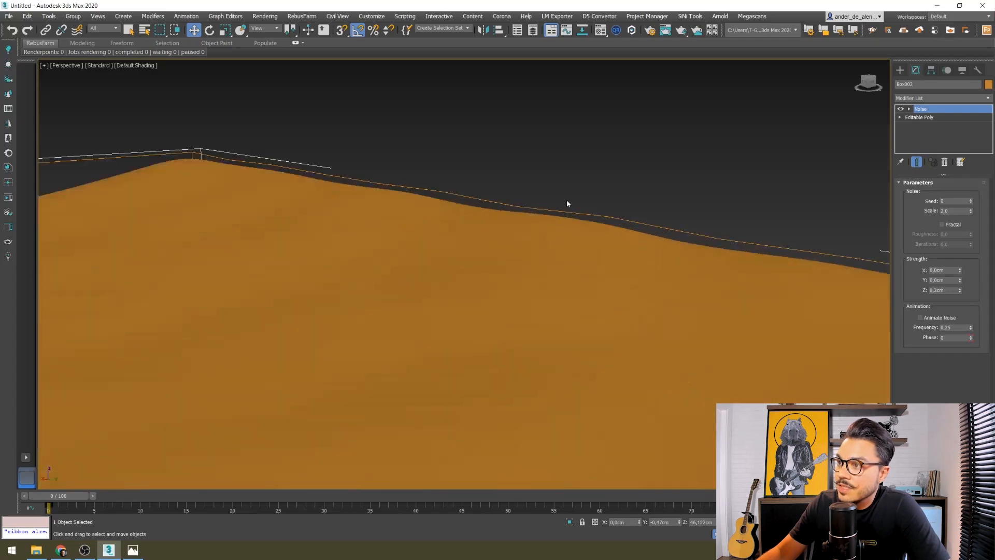
scroll(704, 256, "down", 8)
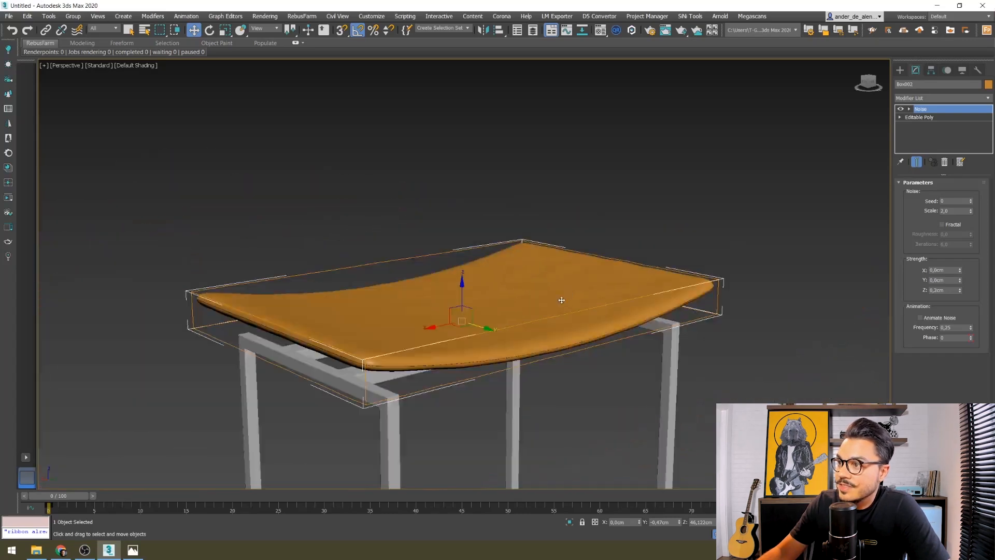
scroll(566, 286, "up", 3)
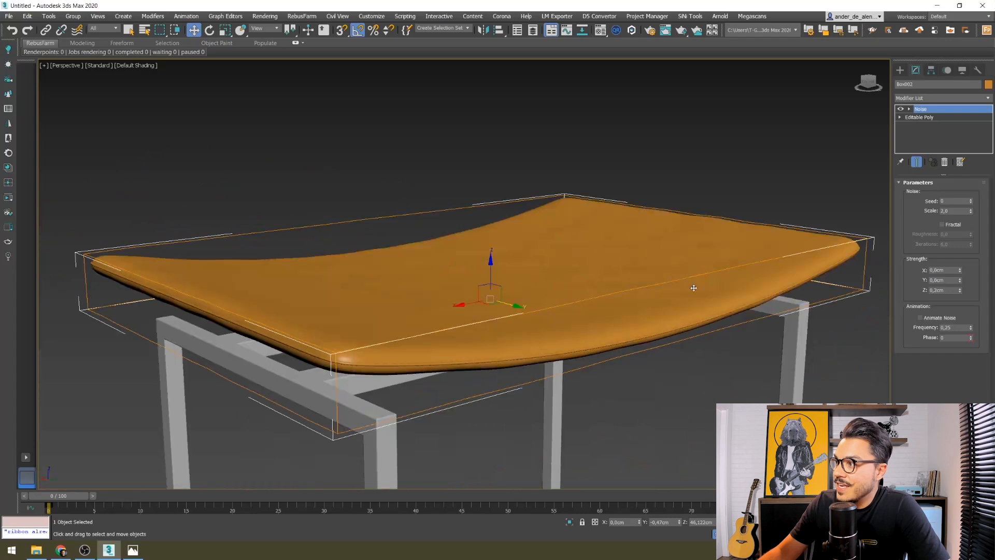
- Enable Fractal in the seat's Noise modifier and inspect the surface up close and from a distance
left_click(942, 224)
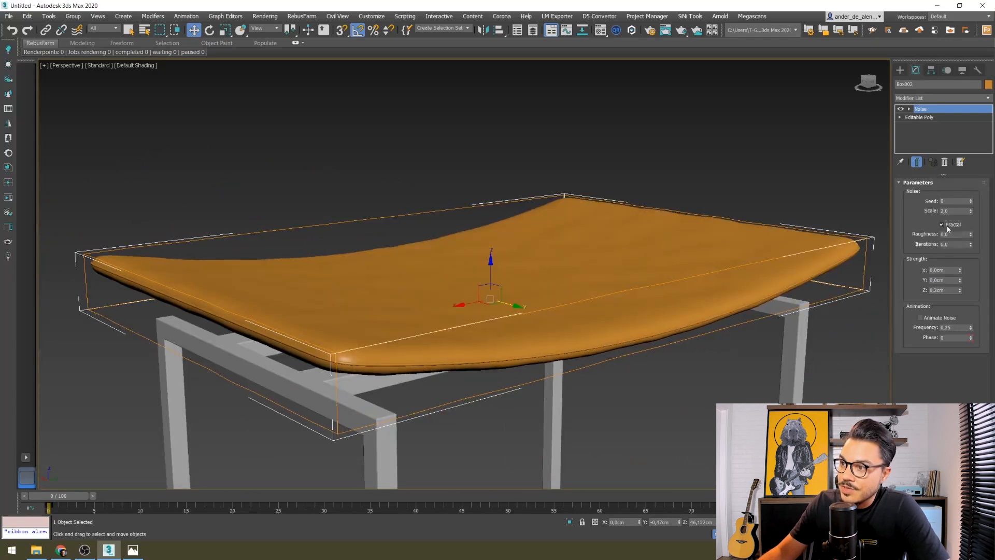
scroll(557, 289, "up", 5)
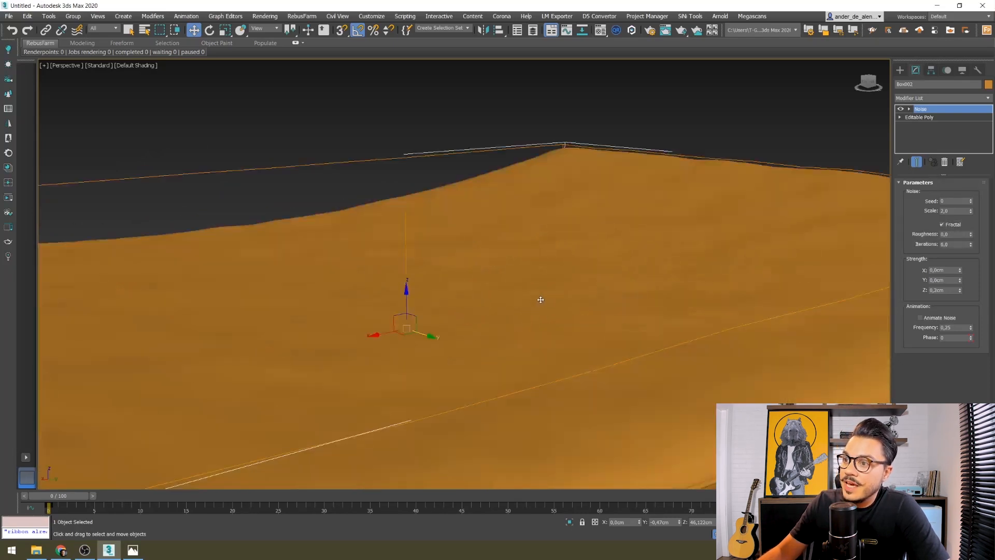
scroll(541, 300, "down", 2)
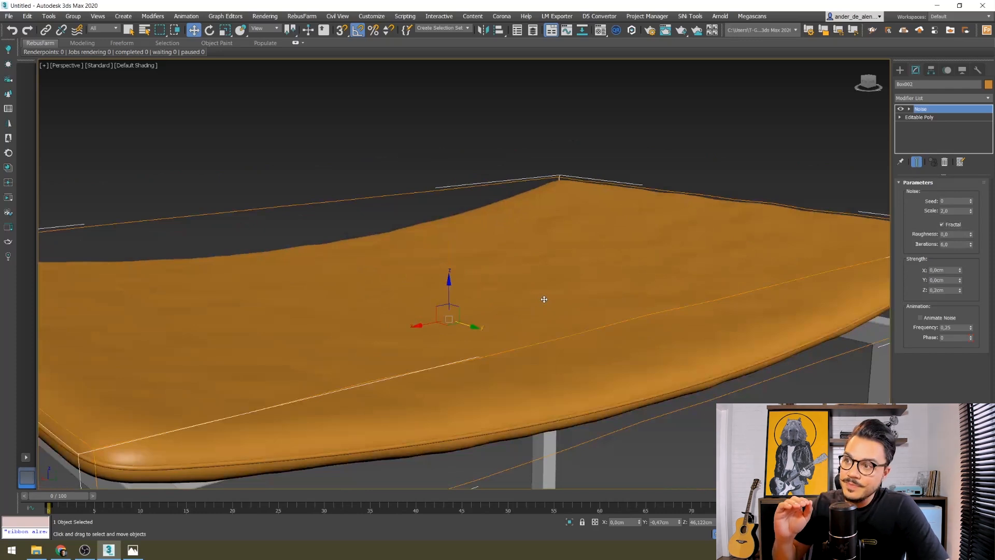
scroll(589, 293, "down", 1)
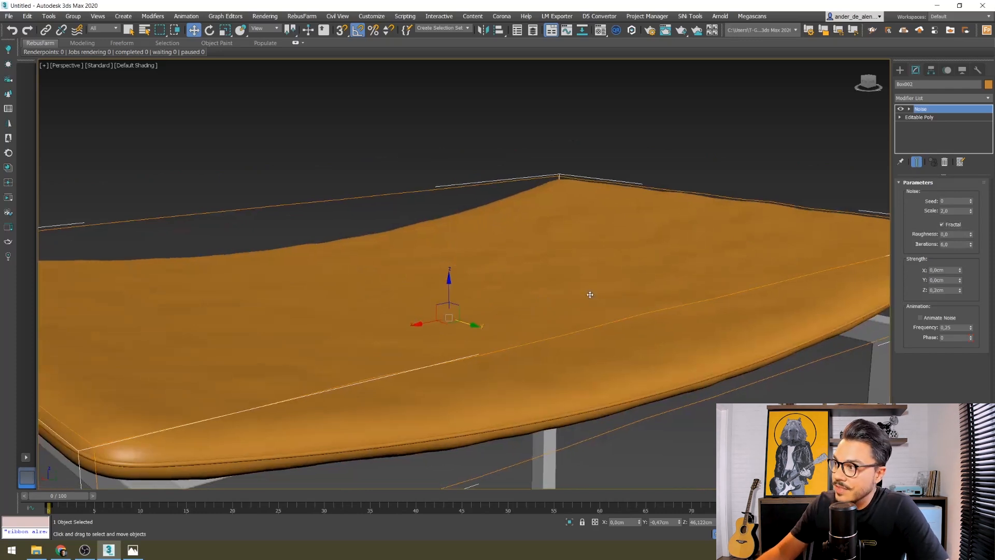
scroll(590, 294, "down", 3)
scroll(622, 313, "up", 3)
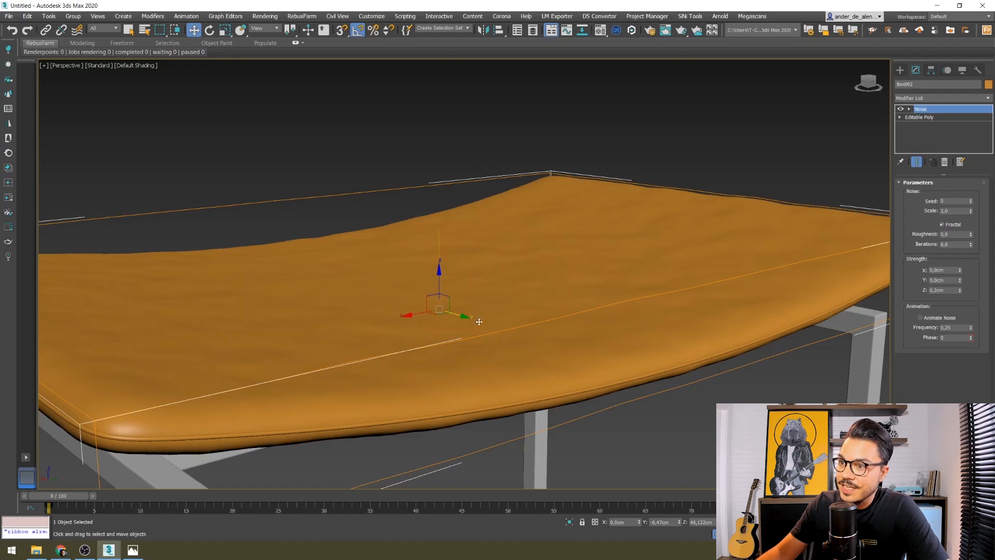
scroll(493, 324, "down", 3)
scroll(426, 312, "down", 2)
mouse_move(433, 326)
middle_mouse_down("alt")
mouse_move(425, 366)
mouse_move(430, 319)
mouse_move(435, 330)
middle_mouse_up("alt")
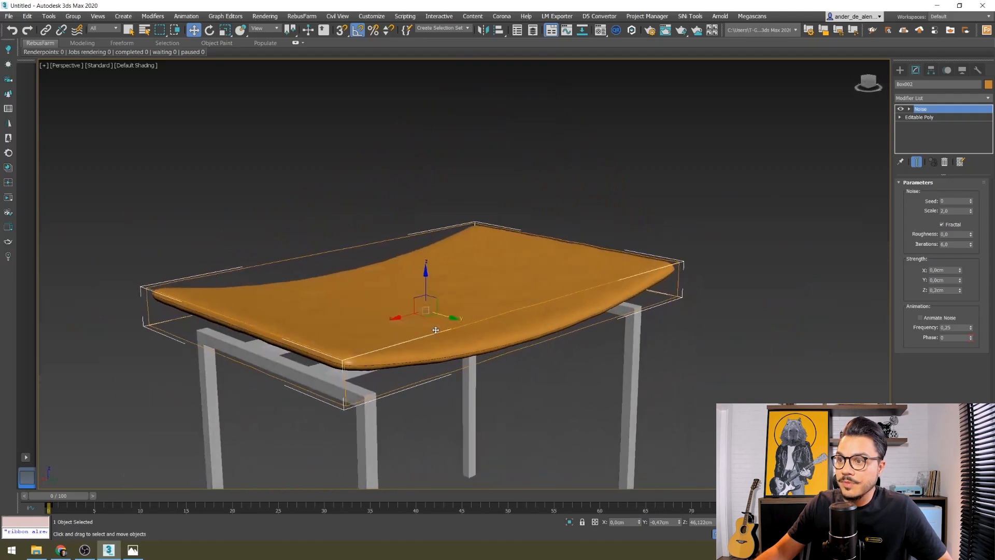
- Try 10,0 fractal iterations on the seat's noise, and set Iterations to 2,0
scroll(435, 330, "up", 4)
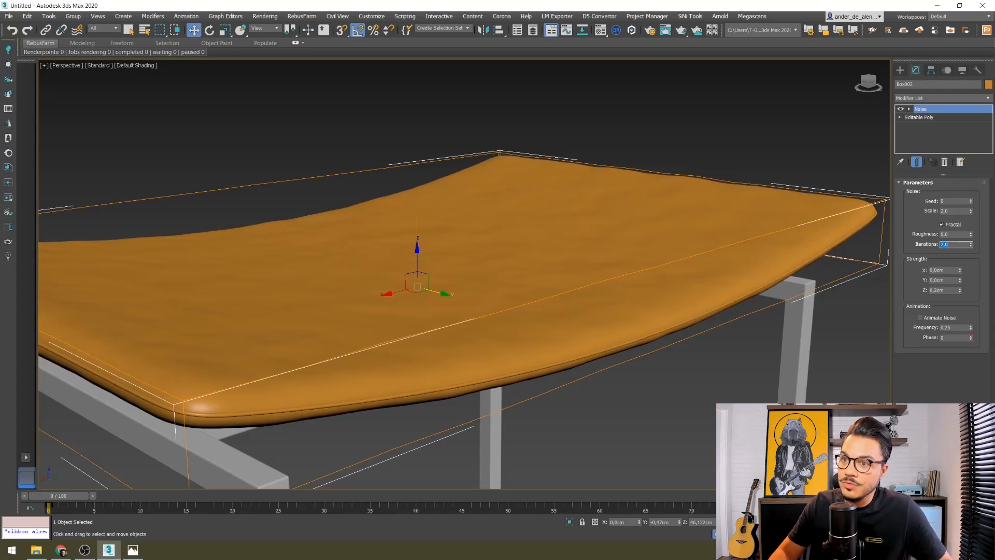
type("0")
key("Return")
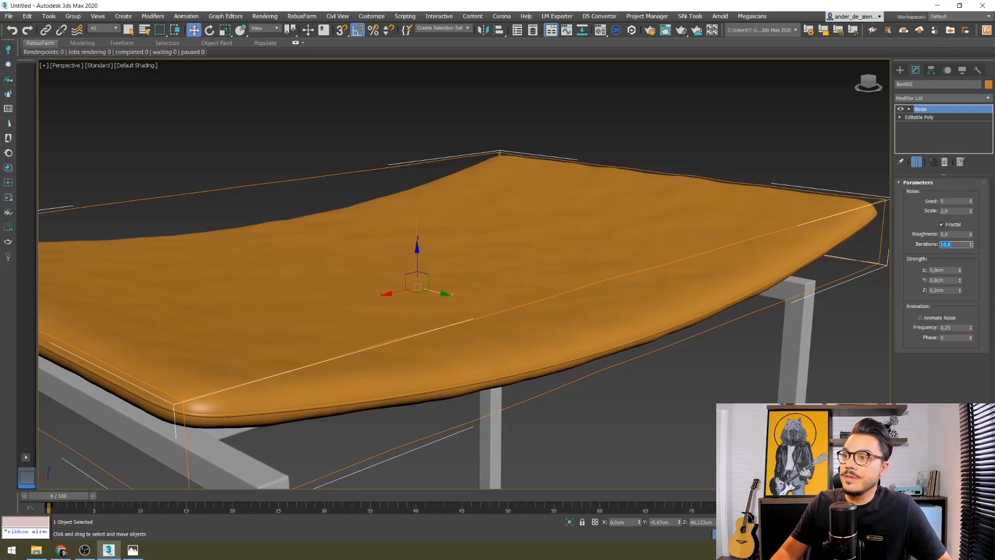
type("2")
key("Return")
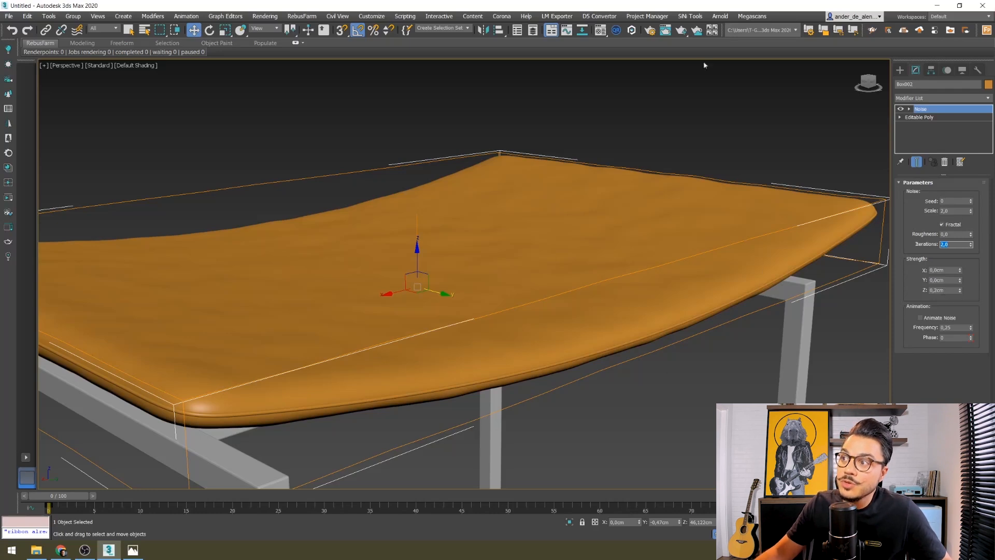
middle_click_drag(775, 297, 493, 305, "alt")
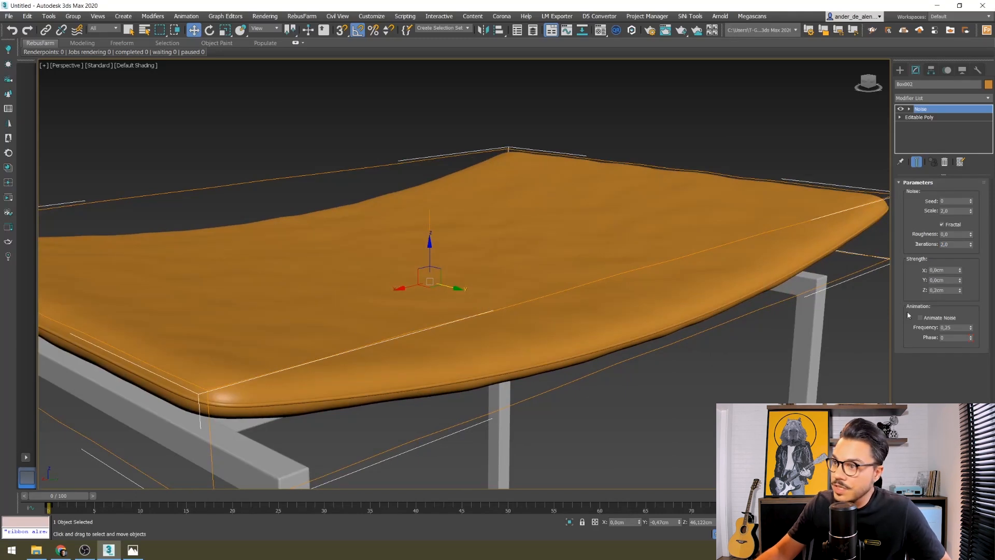
- Set both the Y and X strengths of the seat's Noise modifier to 0,2 cm
double_click(950, 280)
type(",2")
key("Return")
double_click(948, 269)
type(",2")
key("Return")
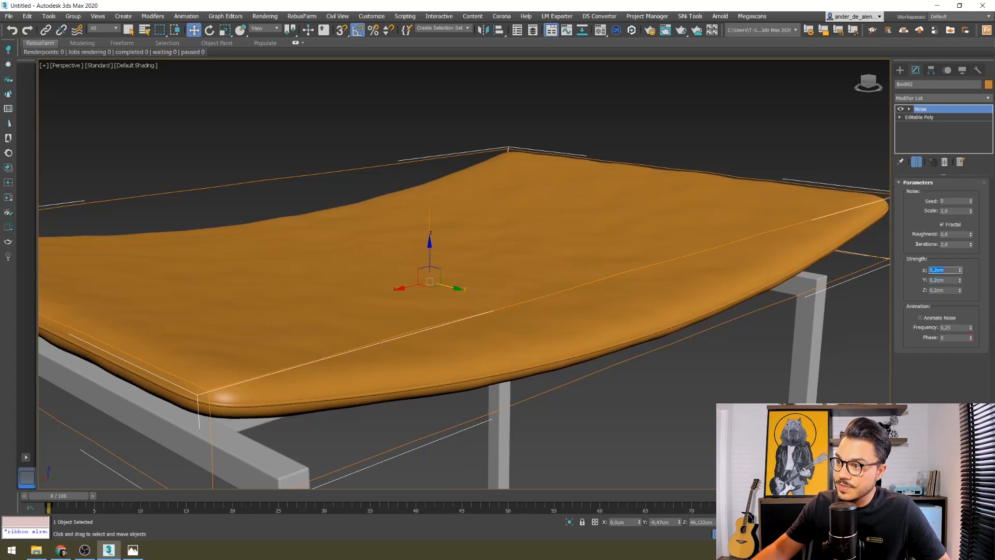
- Inspect the seat's noisy surface and outline in the Top view, and return to an angled view
scroll(667, 306, "down", 5)
key("t")
middle_click_drag(245, 97, 231, 182)
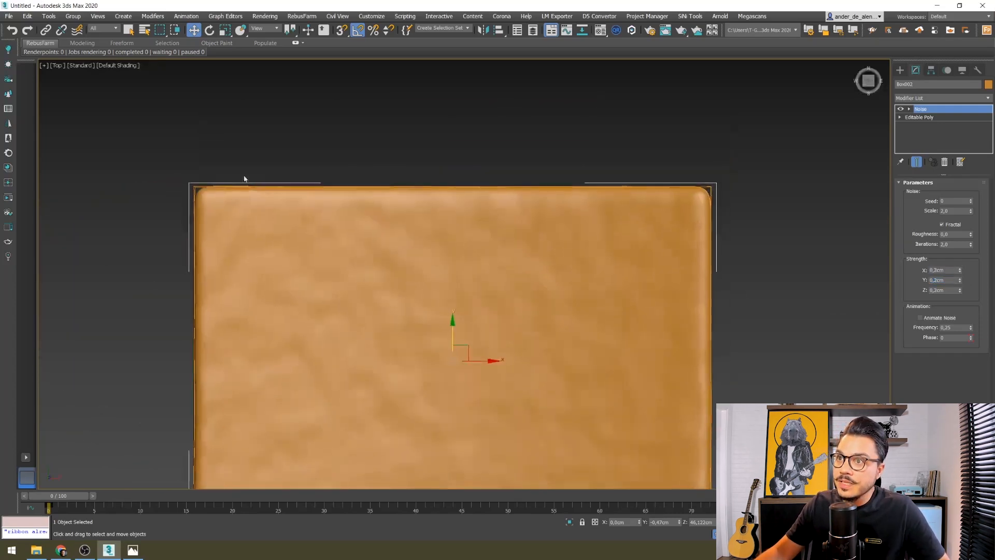
scroll(314, 193, "up", 5)
scroll(547, 293, "down", 6)
middle_click_drag(562, 430, 695, 311, "alt")
- Deselect the seat to review the whole stool from a lower angle, and select the seat again
left_click(902, 71)
left_click(751, 233)
scroll(751, 233, "down", 3)
middle_click_drag(637, 332, 626, 275, "alt")
middle_click_drag(639, 198, 607, 231)
left_click(607, 231)
- Compare the seat with its Noise modifier disabled and enabled, checking the surface close up and from a higher angle
left_click(916, 70)
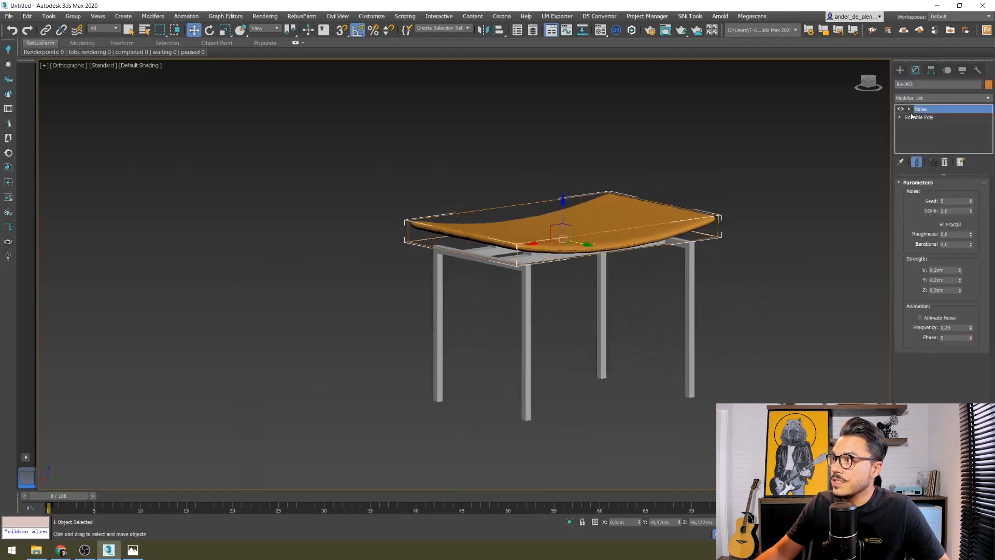
scroll(626, 255, "up", 6)
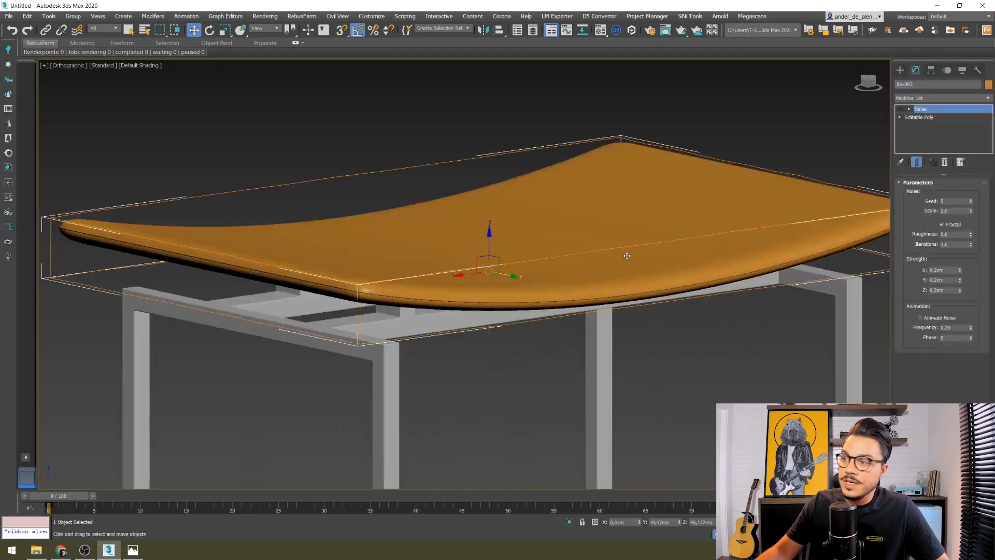
scroll(626, 255, "down", 3)
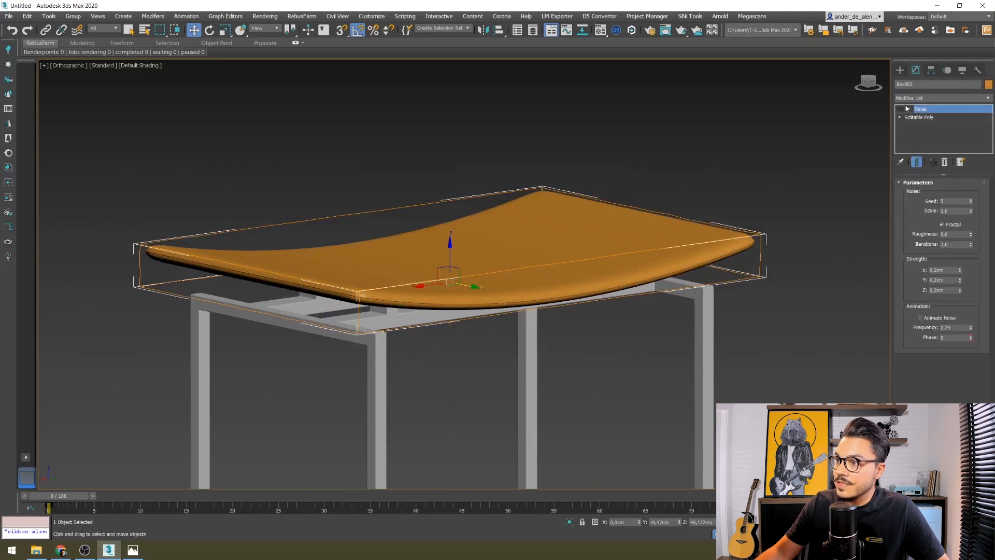
left_click(592, 141)
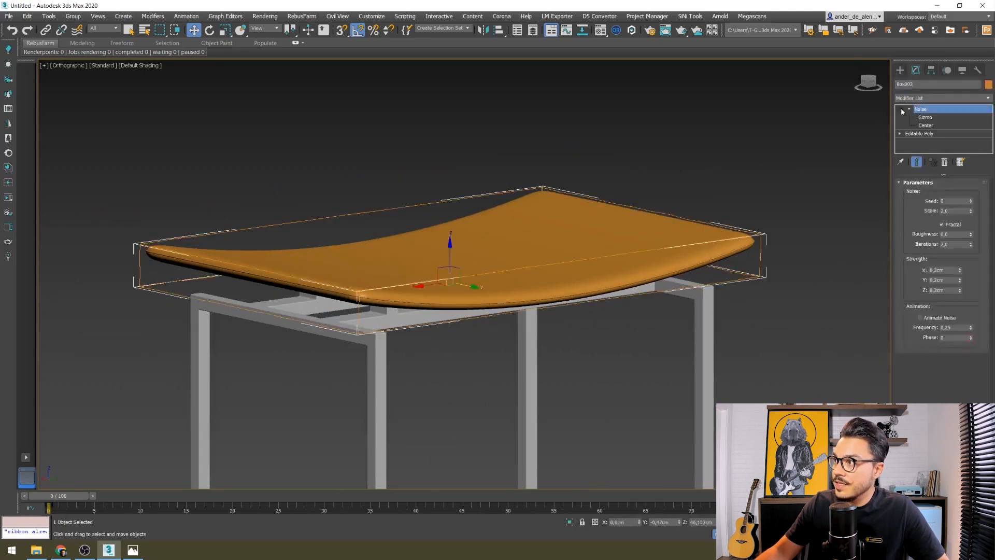
left_click(676, 204)
scroll(592, 253, "down", 4)
left_click(591, 253)
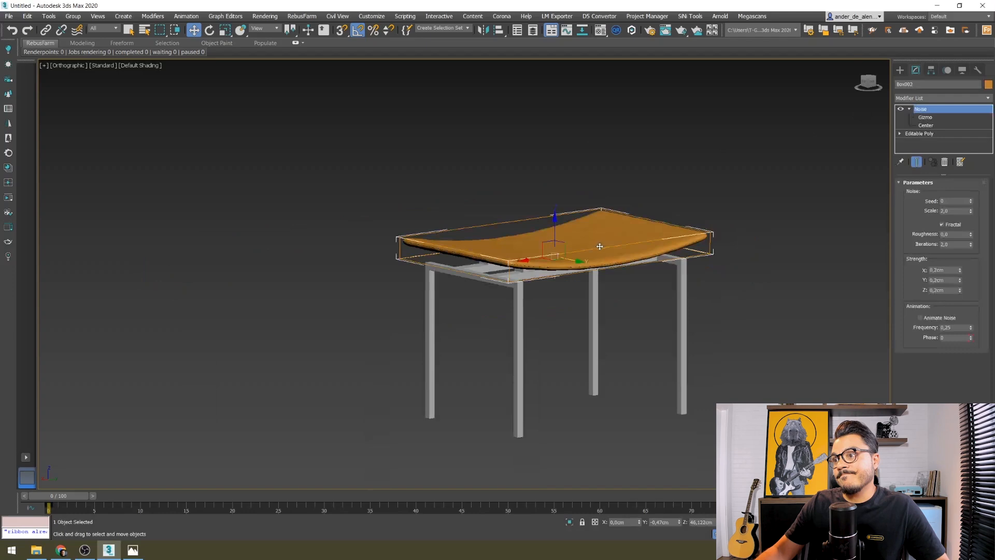
key("z")
middle_click_drag(571, 303, 525, 266, "alt")
scroll(499, 274, "down", 4)
middle_click_drag(483, 291, 489, 241, "alt")
scroll(490, 237, "up", 4)
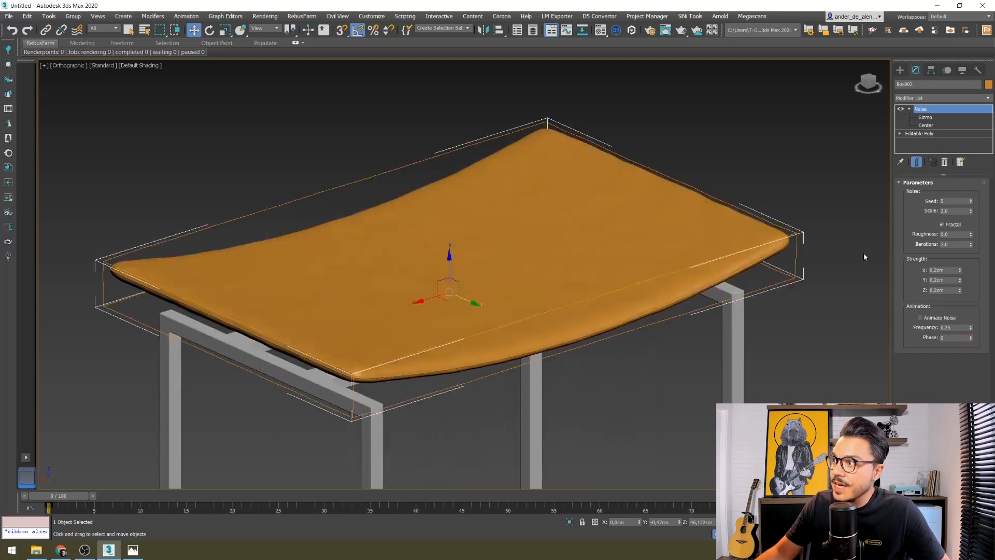
- Set the Scale of the seat's Noise modifier to 3,0
double_click(957, 211)
type("3")
key("Return")
- Examine the seat's noisy surface and edge with nothing selected, close up and from several angles, and reselect the seat
left_click(756, 172)
scroll(757, 172, "down", 5)
middle_click_drag(727, 197, 684, 228, "alt")
left_click(672, 231)
key("z")
middle_click_drag(595, 286, 630, 211, "alt")
left_click(342, 241)
scroll(466, 238, "up", 5)
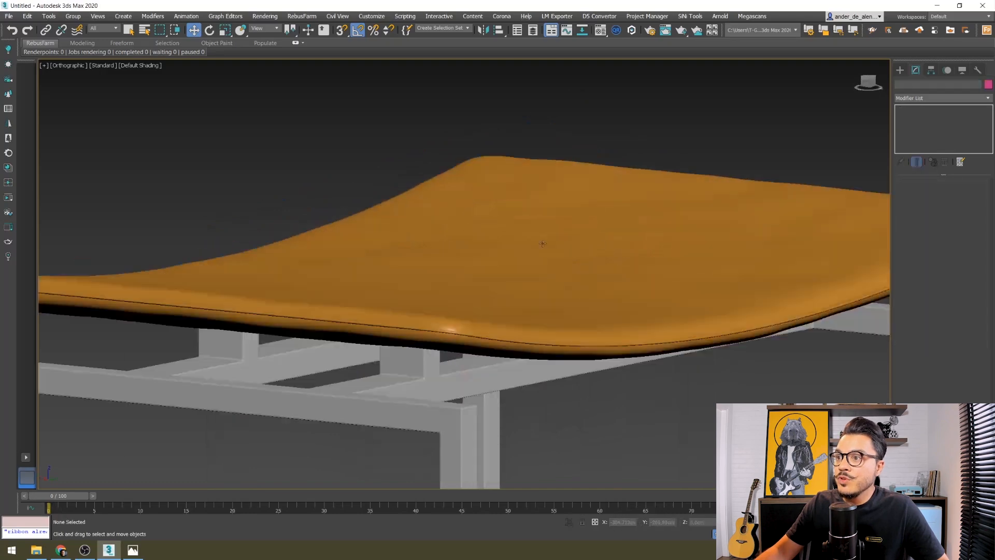
scroll(548, 281, "down", 8)
middle_click_drag(524, 300, 533, 362, "alt")
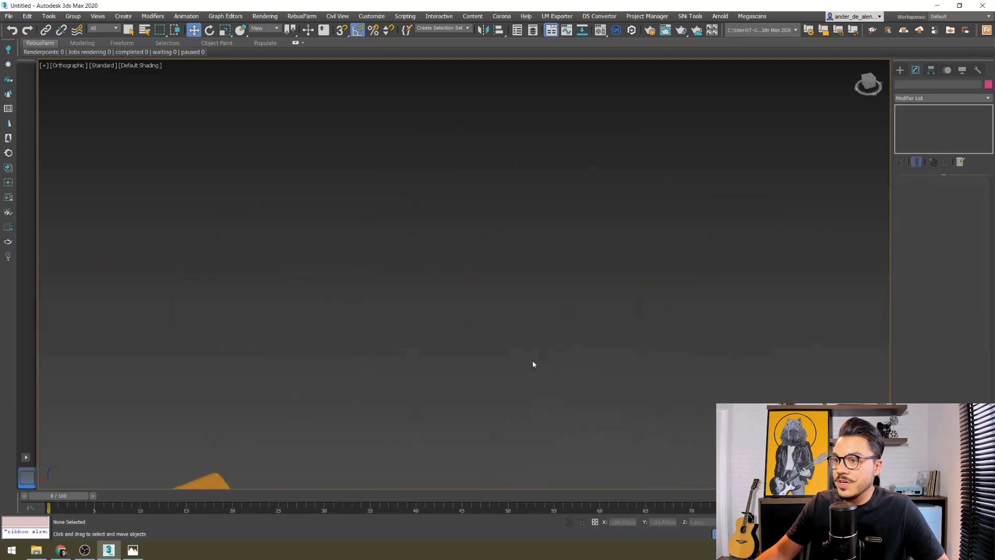
key("z")
left_click(516, 216)
key("z")
mouse_move(523, 295)
middle_mouse_down("alt")
mouse_move(488, 356)
mouse_move(507, 282)
mouse_move(523, 281)
mouse_move(526, 342)
mouse_move(520, 288)
middle_mouse_up("alt")
scroll(551, 314, "down", 2)
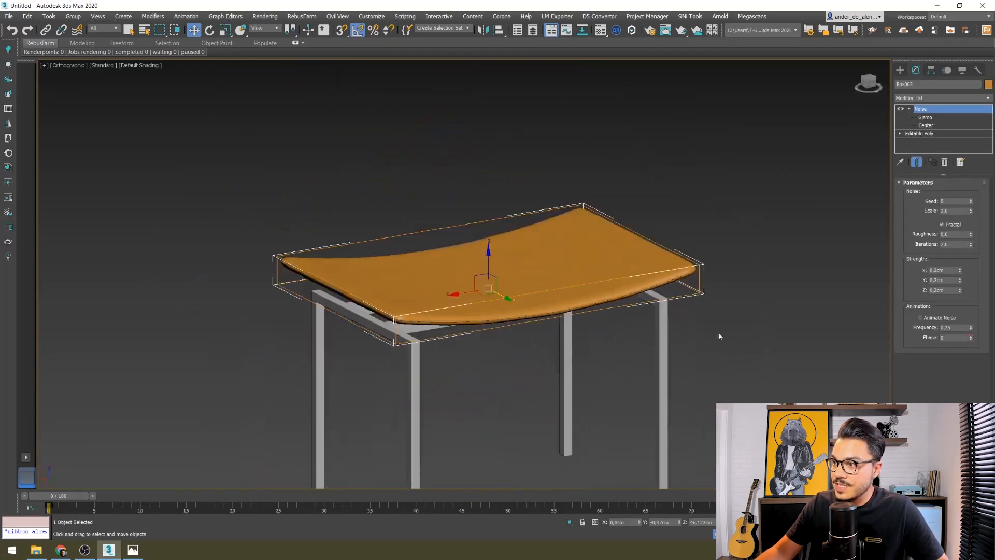
- Select all of the stool's objects, convert them to Editable Poly, and clear the selection
left_click(720, 335)
middle_click_drag(759, 328, 737, 288)
scroll(738, 287, "down", 2)
key("ctrl+a")
right_click(492, 261)
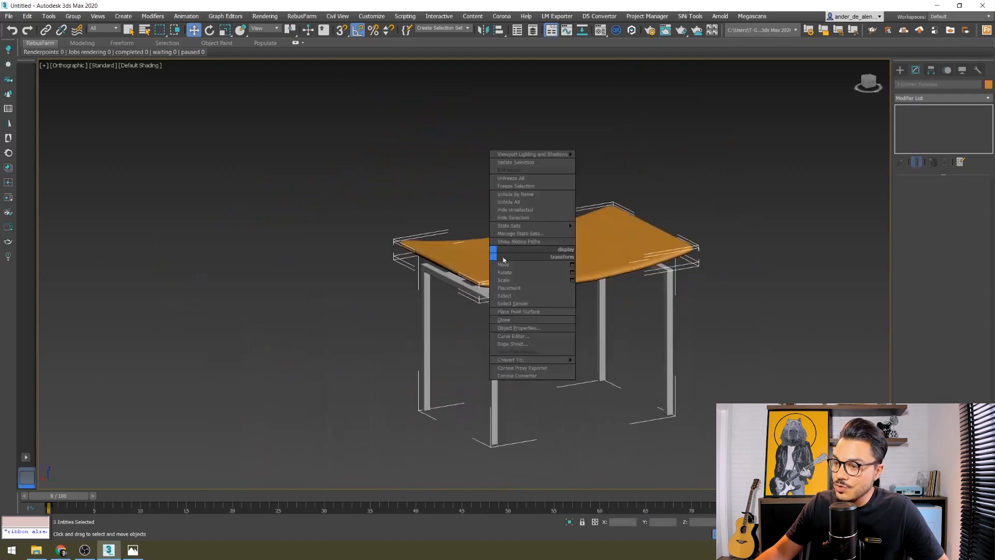
mouse_move(549, 361)
left_click(596, 366)
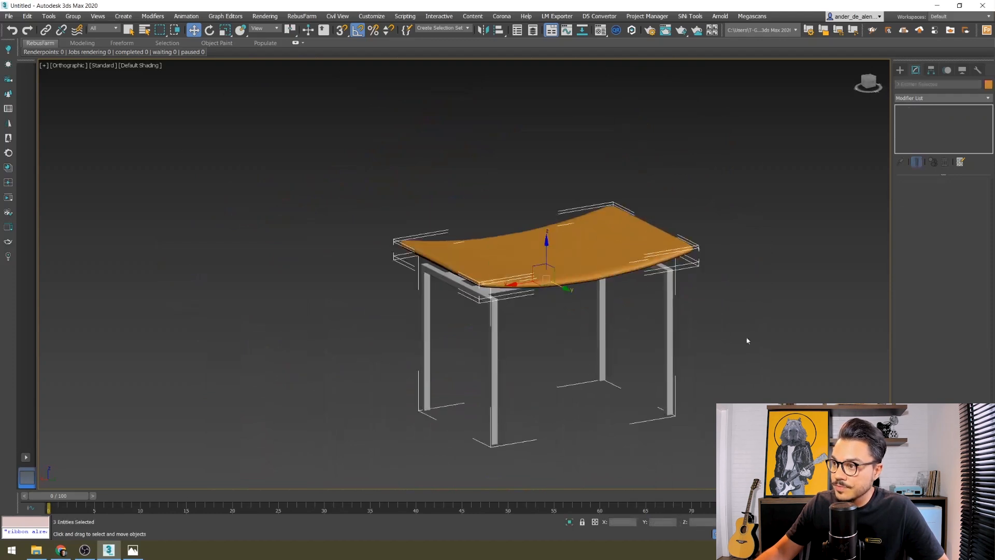
left_click(800, 293)
- Check the collapsed seat close up and review the whole stool with the seat deselected
left_click(493, 253)
key("z")
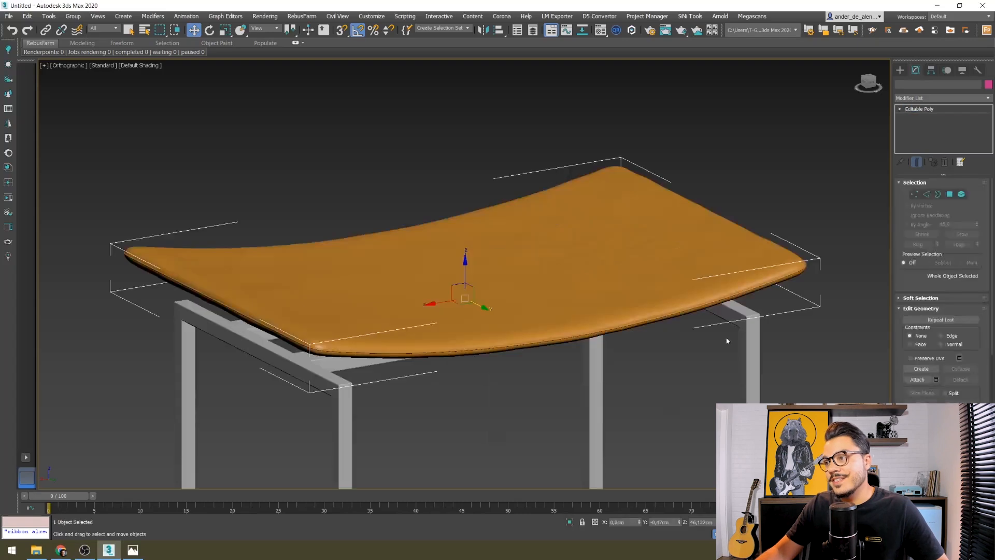
middle_click_drag(726, 340, 593, 230)
scroll(593, 229, "down", 3)
left_click(576, 270)
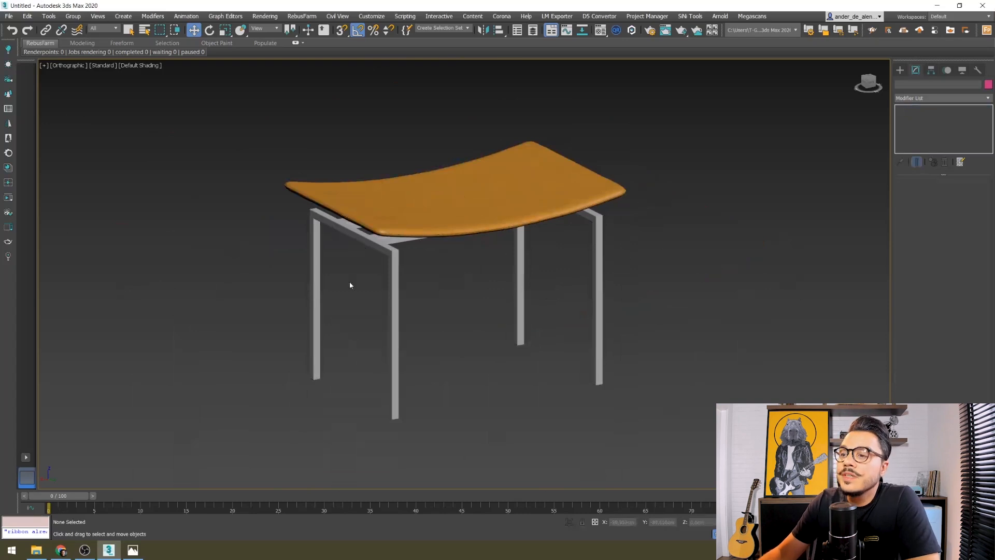
middle_click_drag(385, 375, 433, 360)
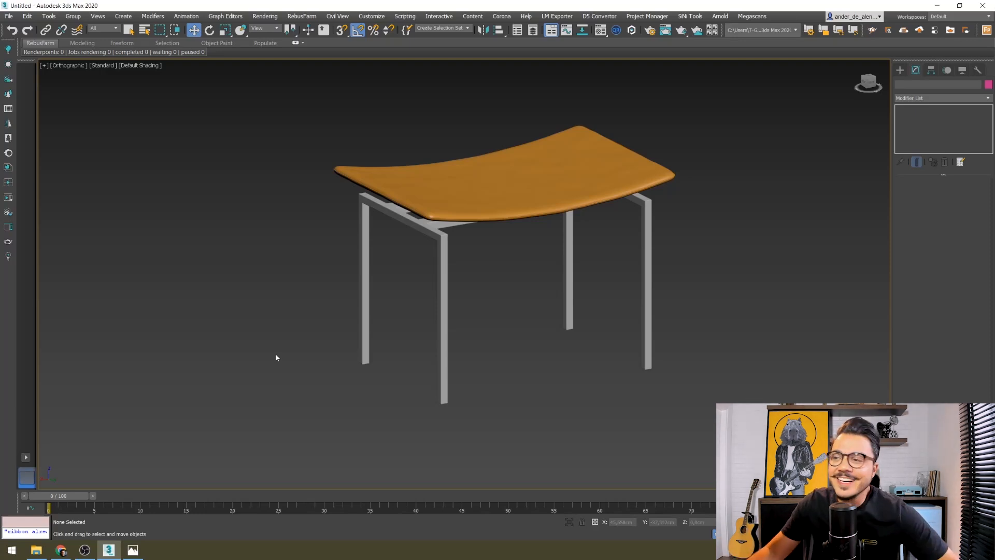
middle_click_drag(442, 281, 404, 330)
key("z")
left_click(483, 210)
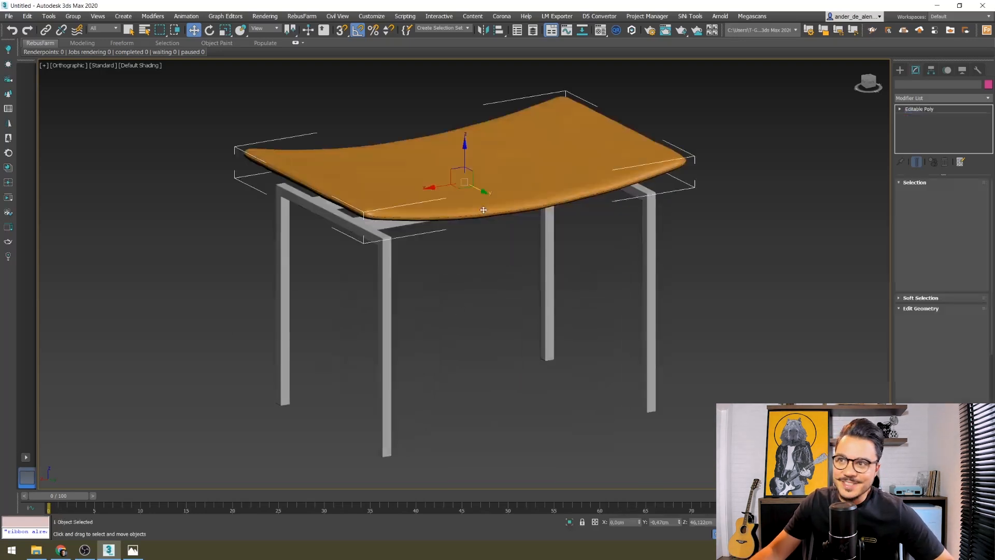
left_click(746, 246)
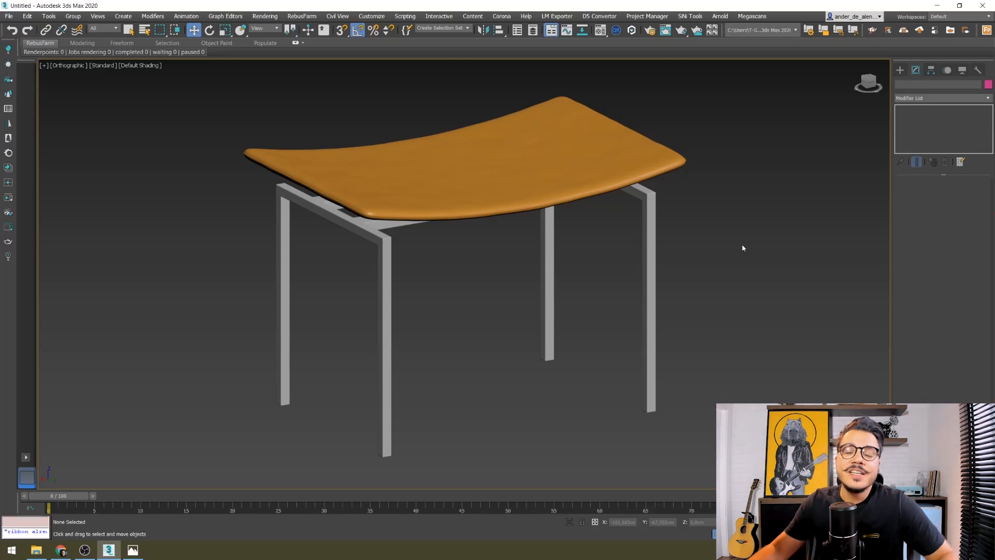
- Examine the seat's surface close up and orbit around the stool to view it from another side
left_click(381, 192)
key("z")
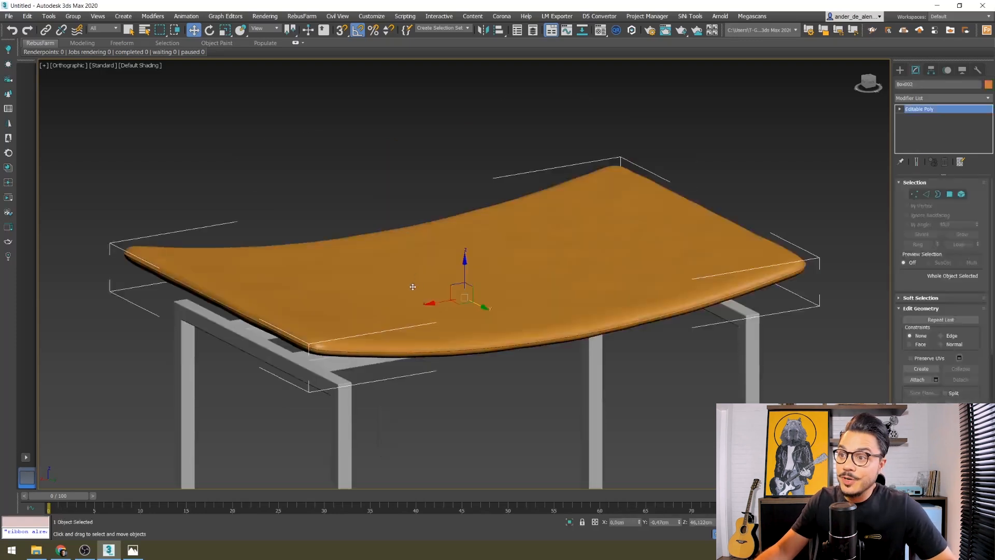
scroll(400, 253, "down", 4)
left_click(707, 376)
middle_click_drag(505, 375, 599, 363, "alt")
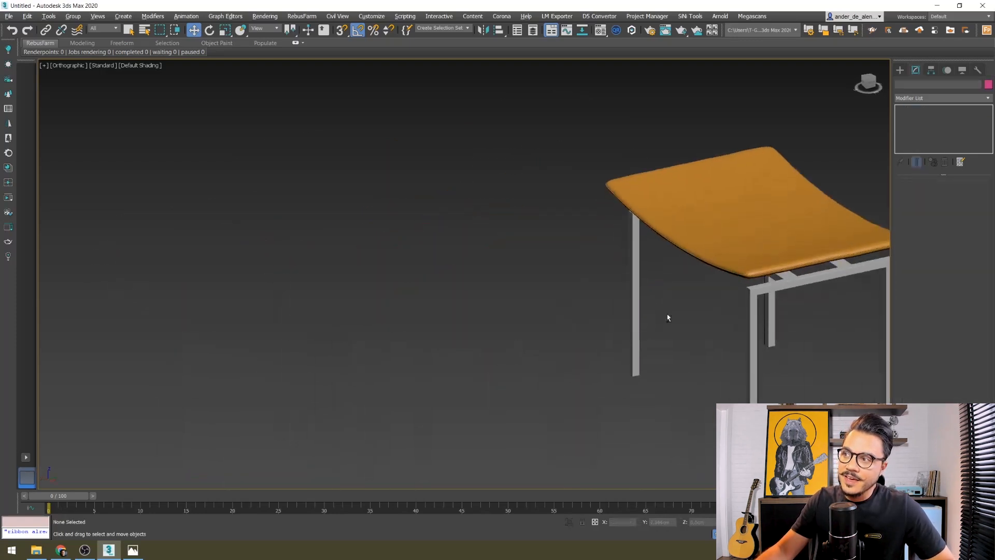
left_click(689, 233)
key("z")
middle_click_drag(622, 288, 722, 287, "alt")
middle_click_drag(561, 345, 555, 333)
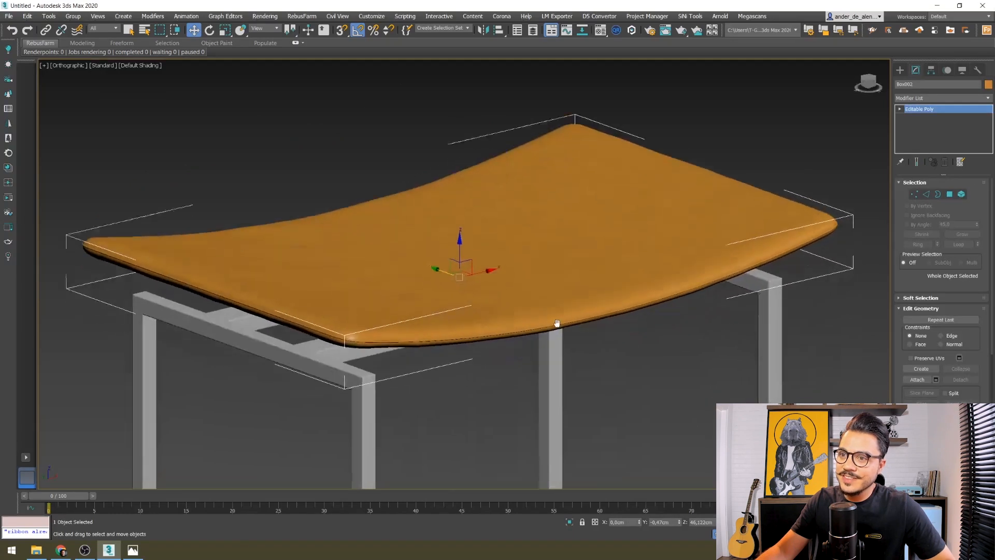
- Deselect everything and frame the complete stool for a final review
scroll(569, 280, "down", 4)
left_click(435, 182)
middle_click_drag(504, 285, 451, 237)
left_click(405, 360)
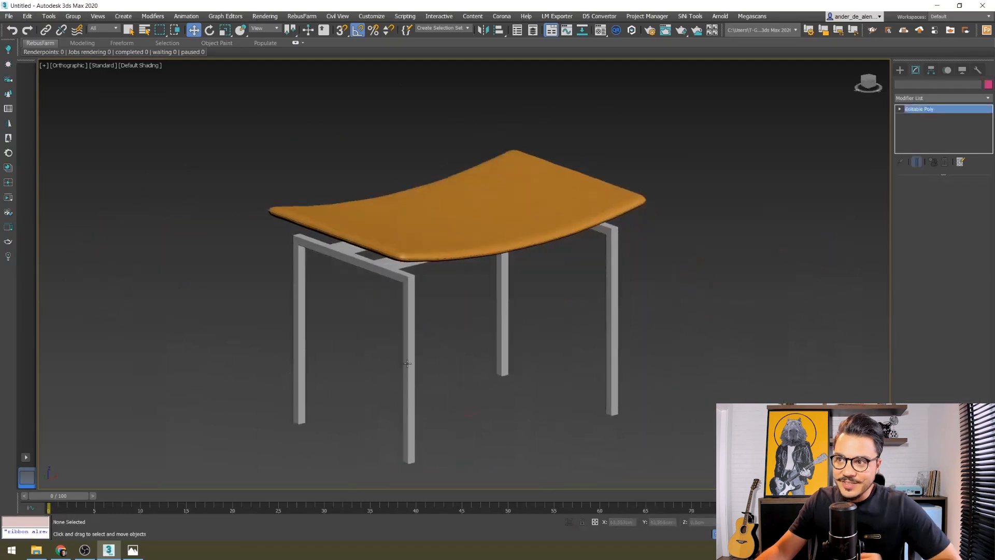
left_click(746, 355)
middle_click_drag(521, 340, 497, 328)
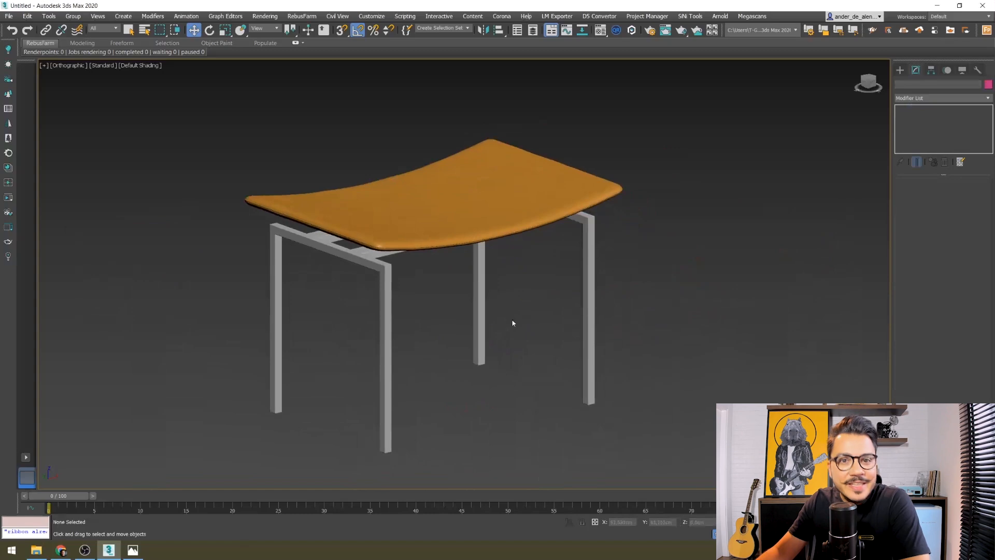
middle_click_drag(415, 298, 397, 291)
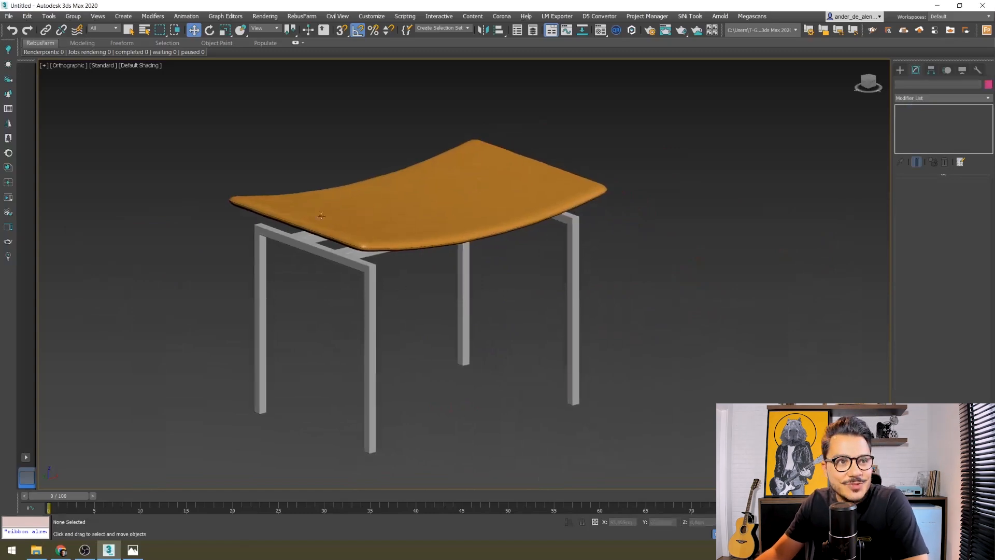